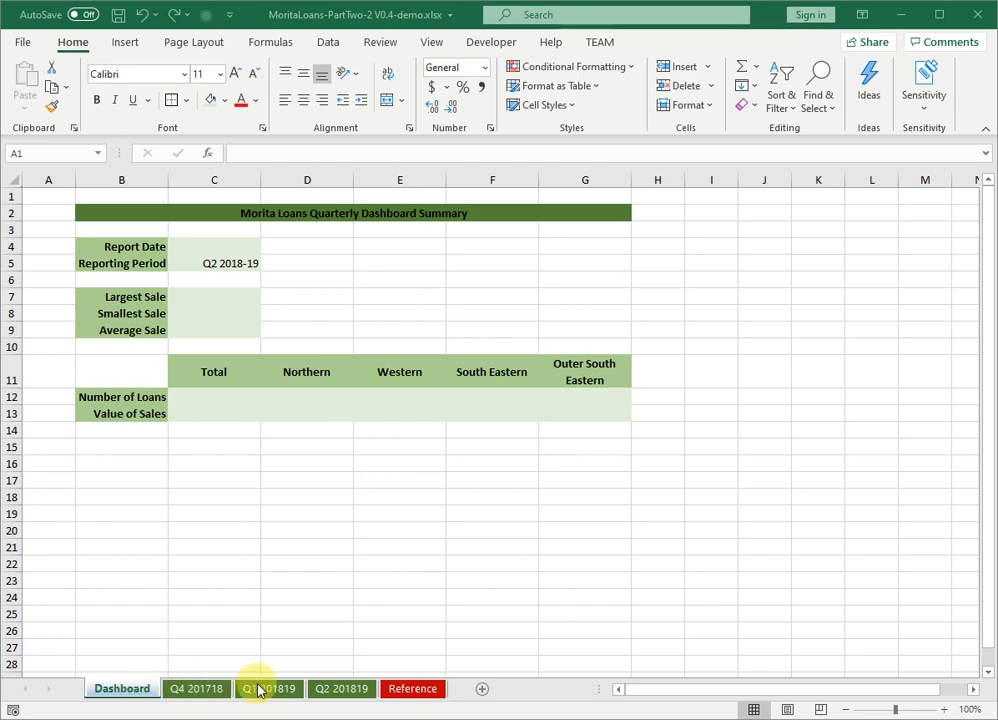
# Check the allowed Region options for the first loan on the Q2 201819 sheet and delete the Region column
pyautogui.click(343, 689)
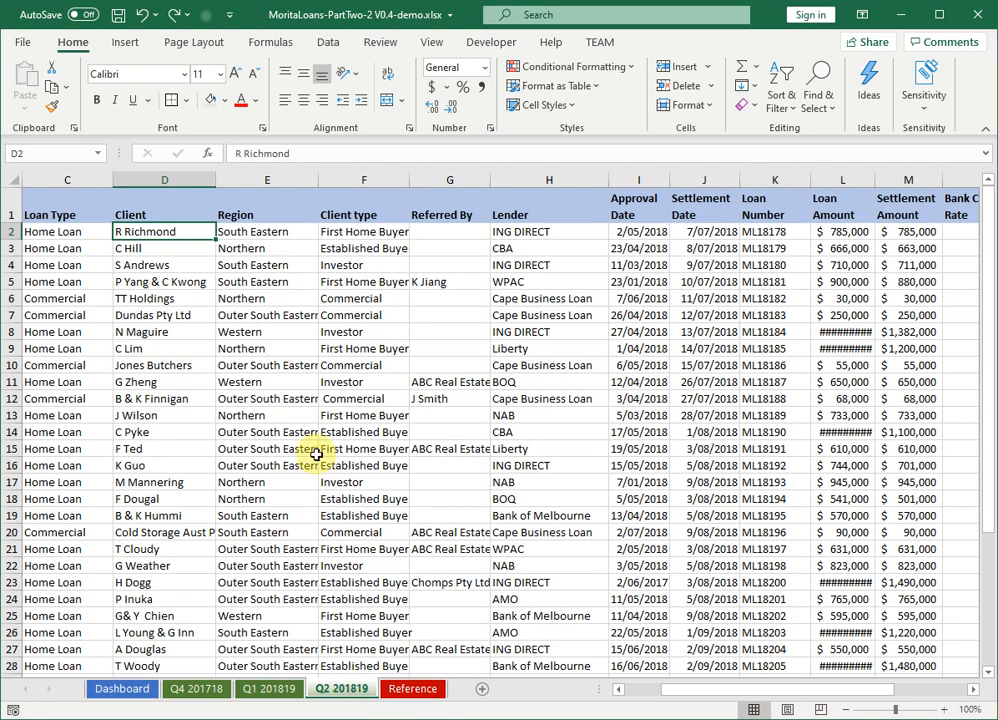
pyautogui.click(272, 232)
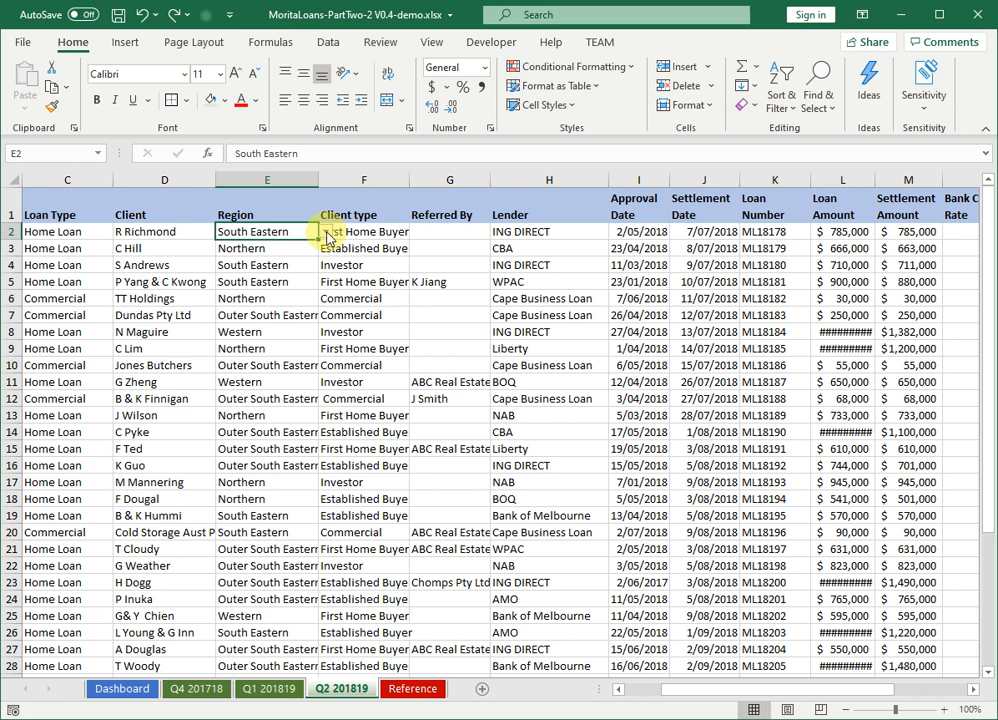
pyautogui.click(326, 233)
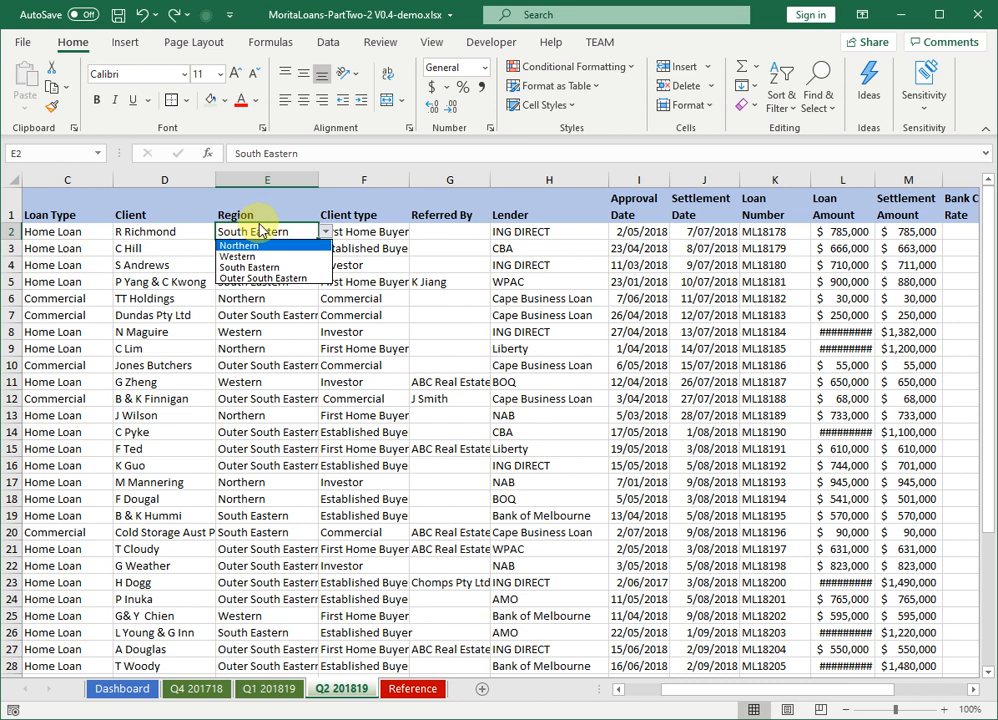
pyautogui.click(326, 231)
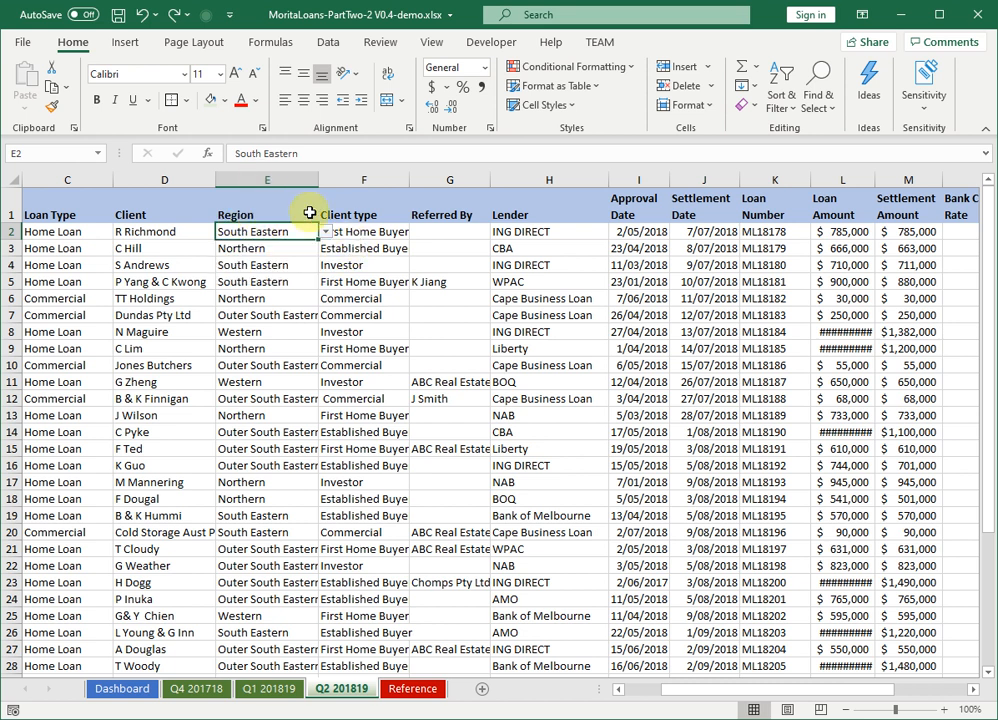
pyautogui.click(267, 180)
pyautogui.rightClick(267, 180)
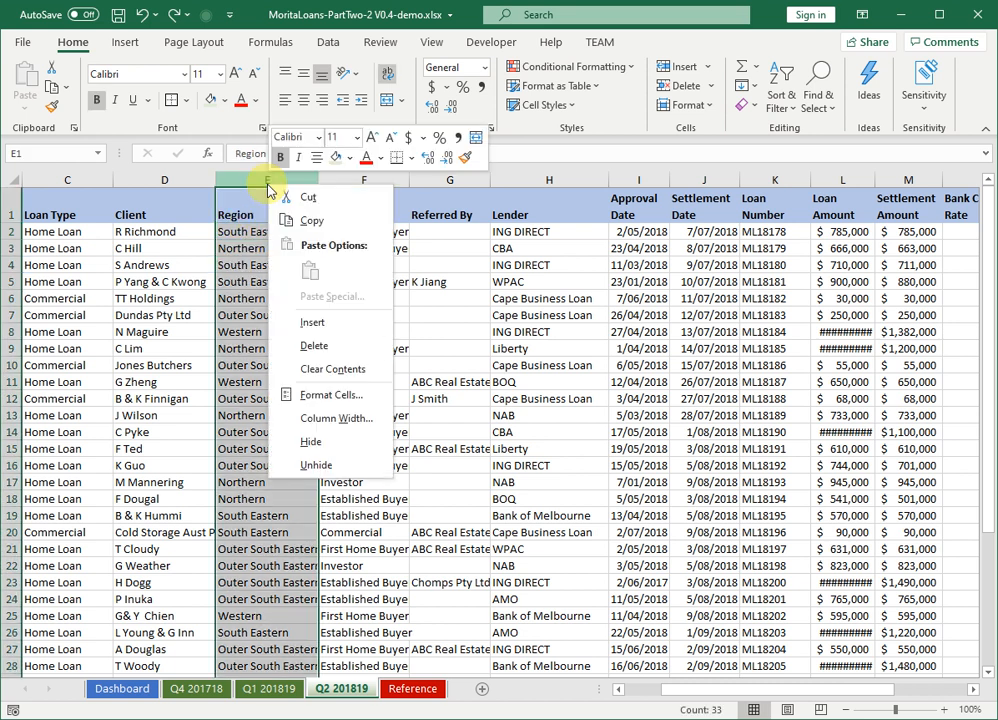
pyautogui.click(314, 346)
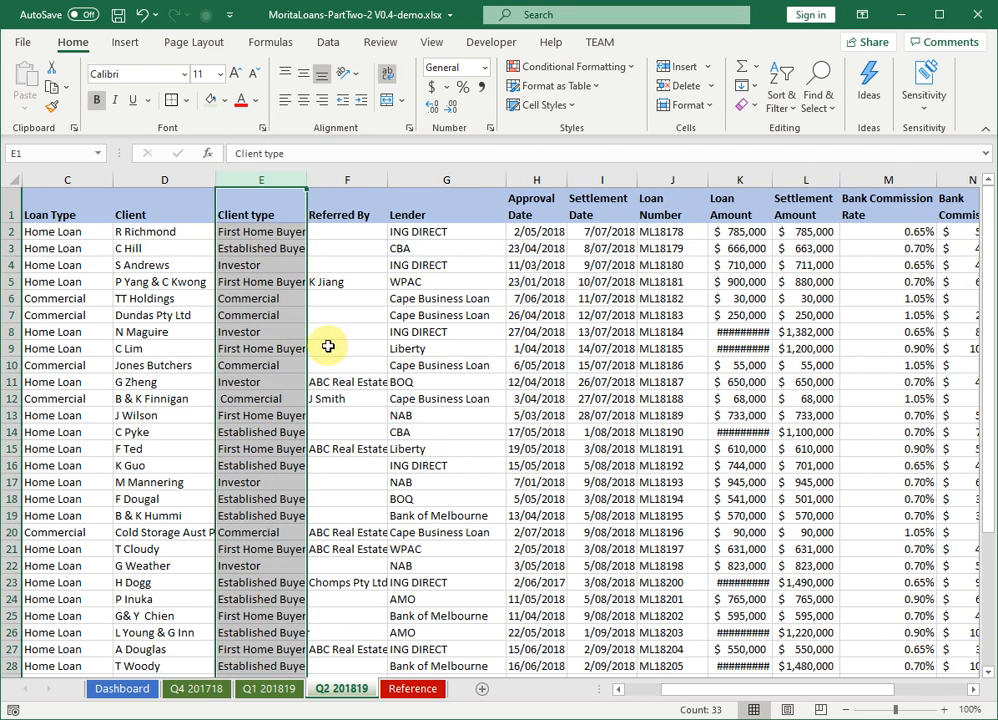
pyautogui.click(146, 216)
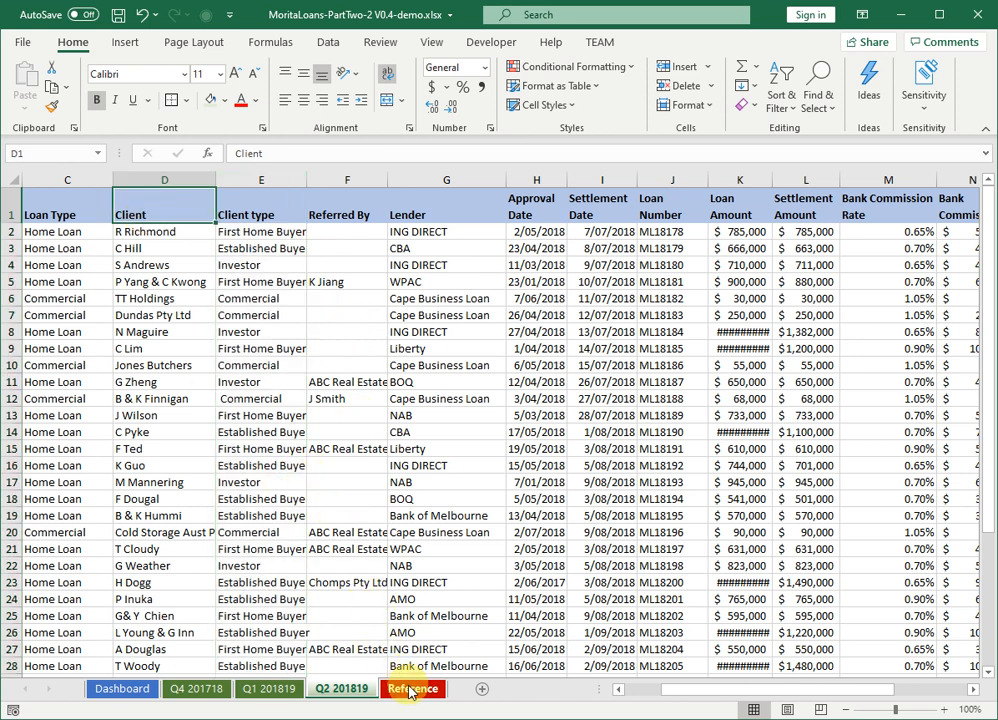
# Copy the Dashboard's region headings in D11:G11 and paste them as values only starting at D17
pyautogui.click(125, 689)
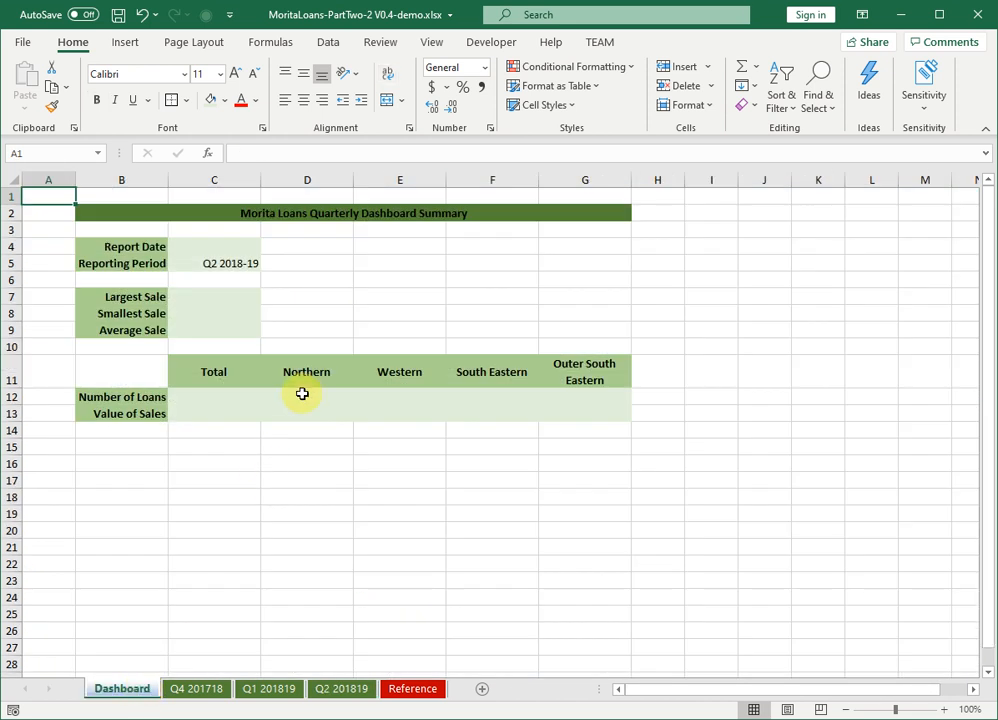
pyautogui.moveTo(298, 372); pyautogui.dragTo(553, 371)
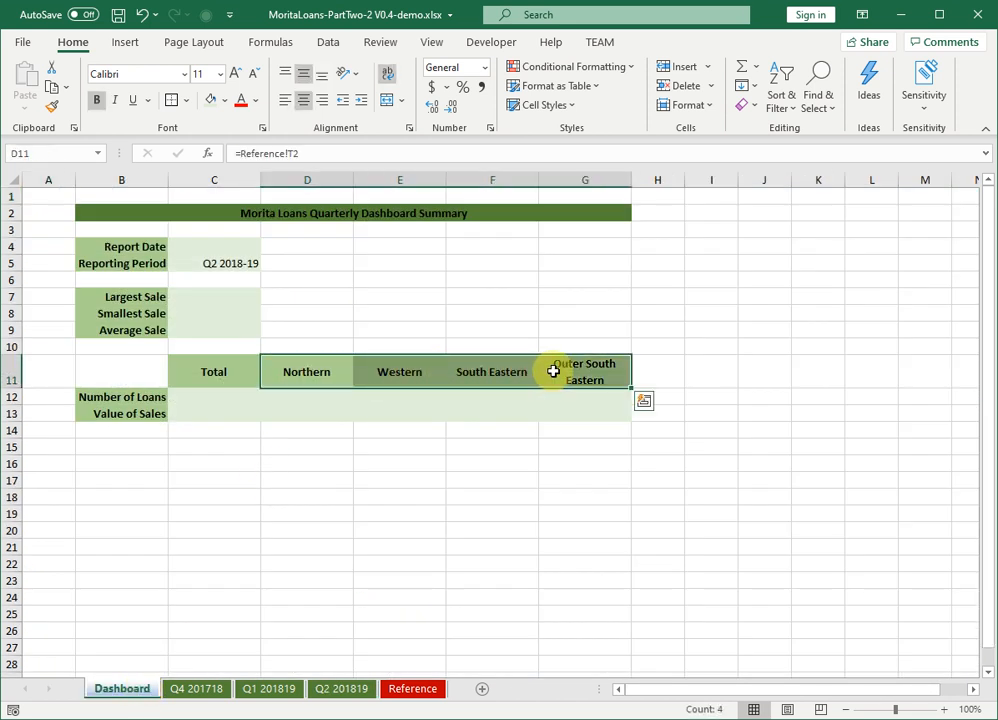
pyautogui.rightClick(484, 377)
pyautogui.click(504, 410)
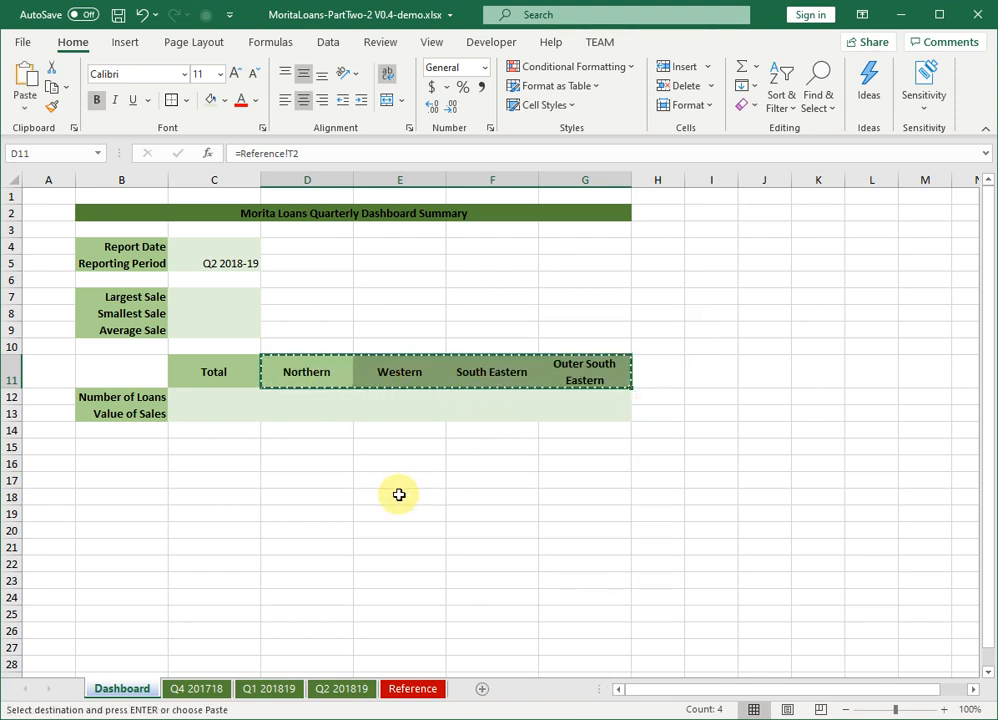
pyautogui.click(281, 481)
pyautogui.rightClick(281, 481)
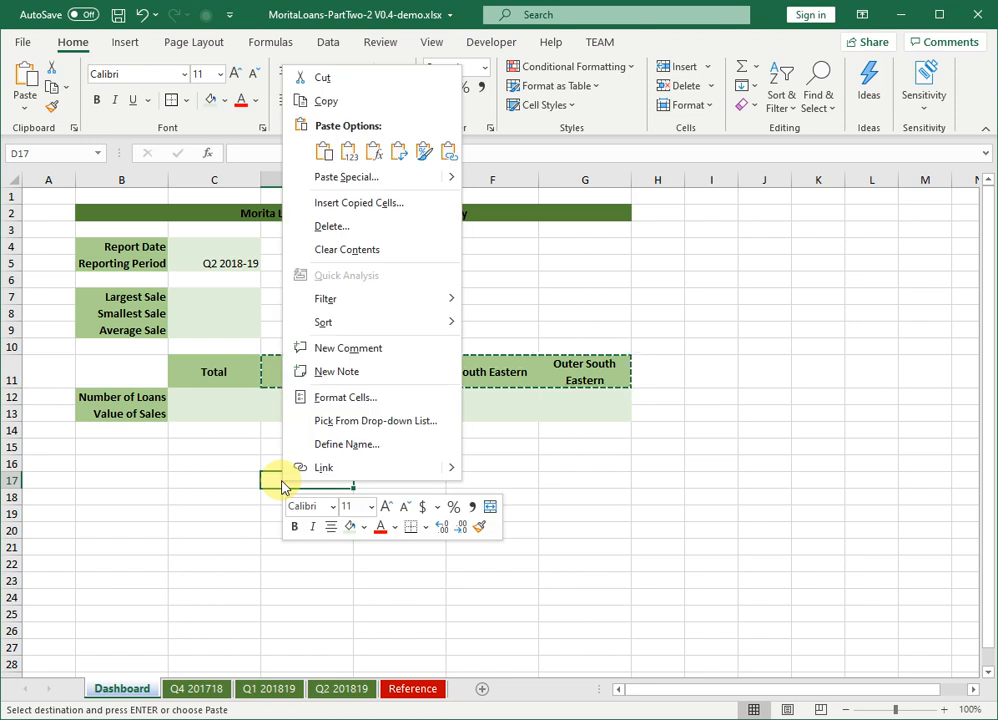
pyautogui.click(383, 177)
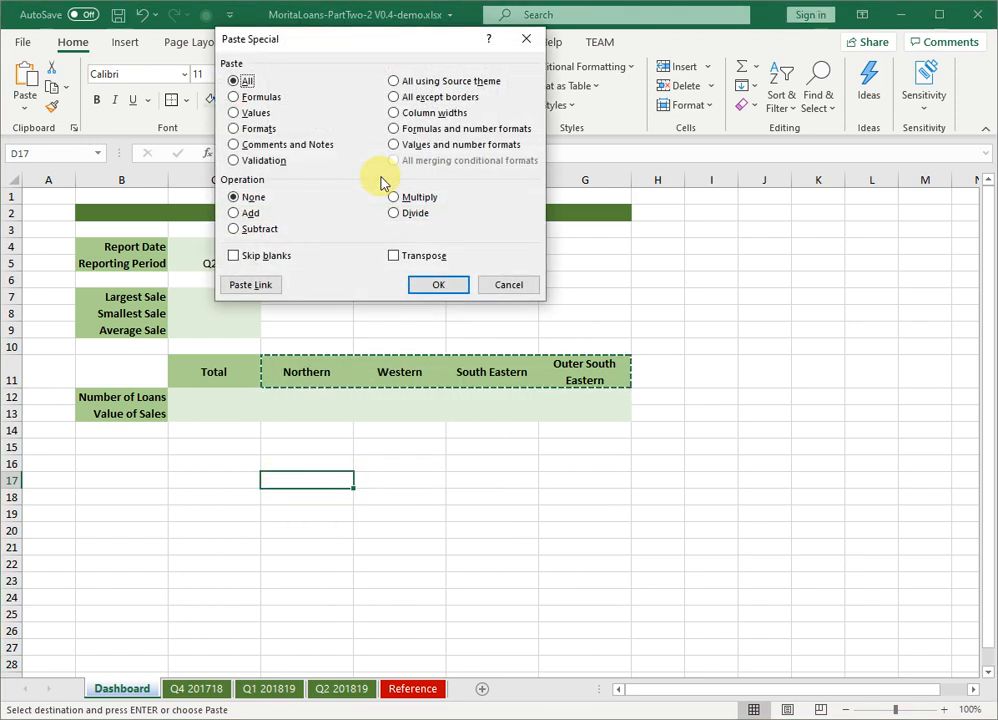
pyautogui.click(235, 113)
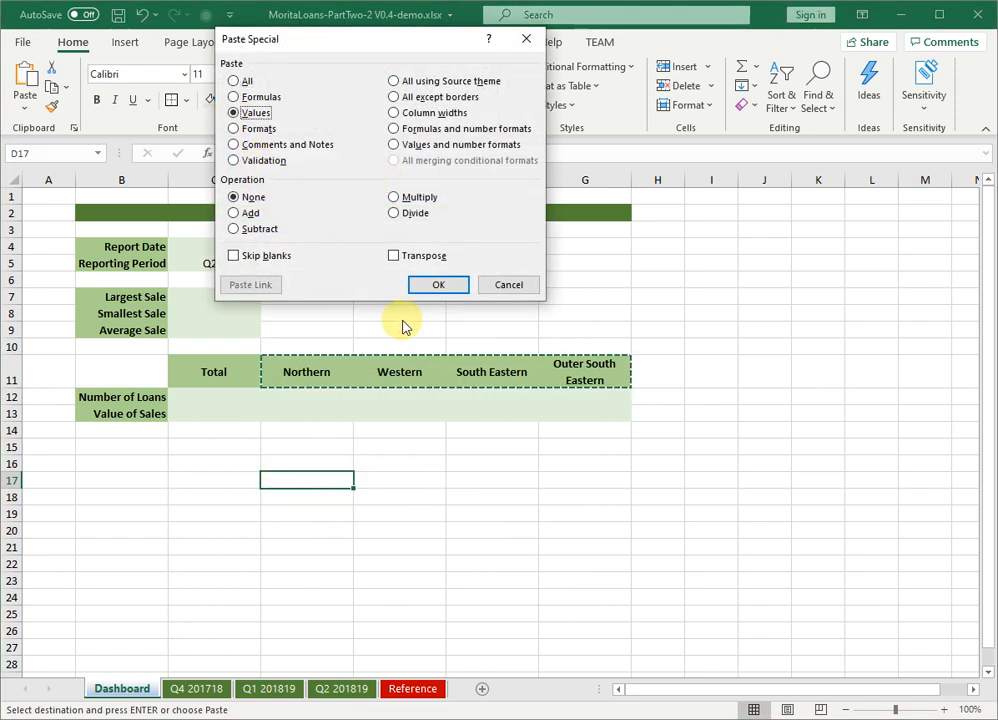
pyautogui.click(460, 286)
pyautogui.rightClick(302, 484)
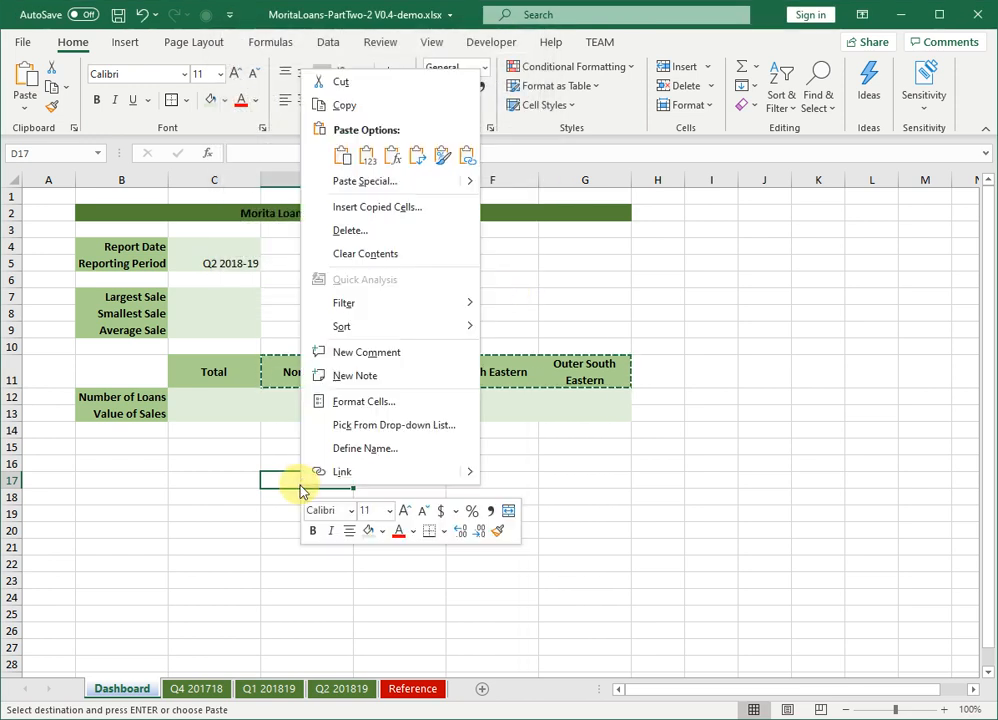
pyautogui.click(368, 163)
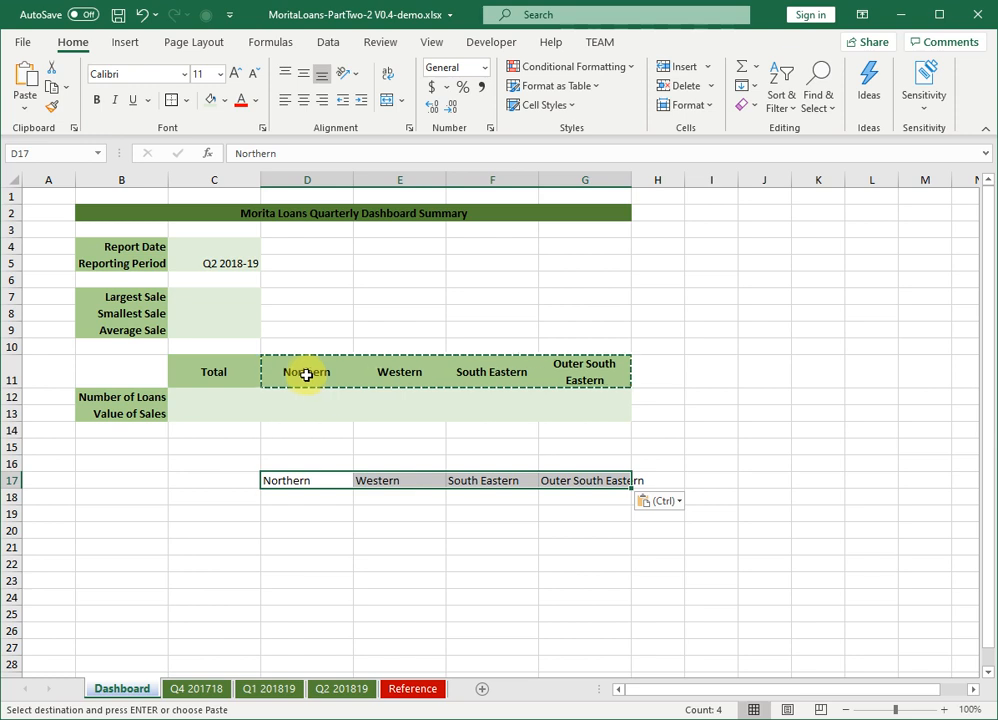
# Clear the contents of the original region headings in D11:G11 on the Dashboard
pyautogui.click(306, 374)
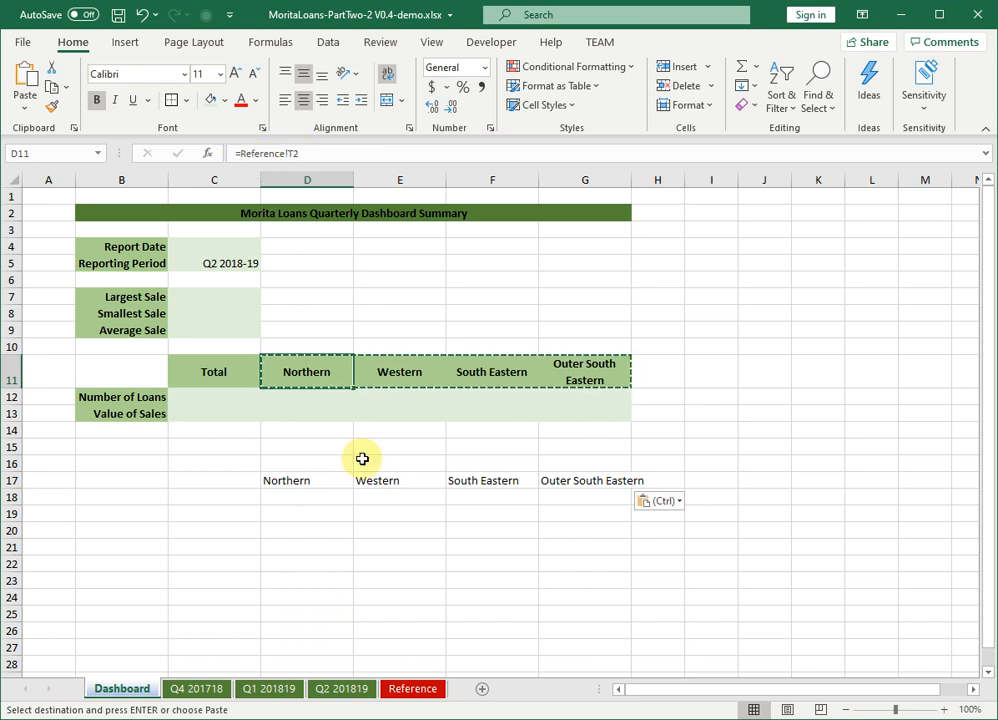
pyautogui.moveTo(296, 378); pyautogui.dragTo(551, 360)
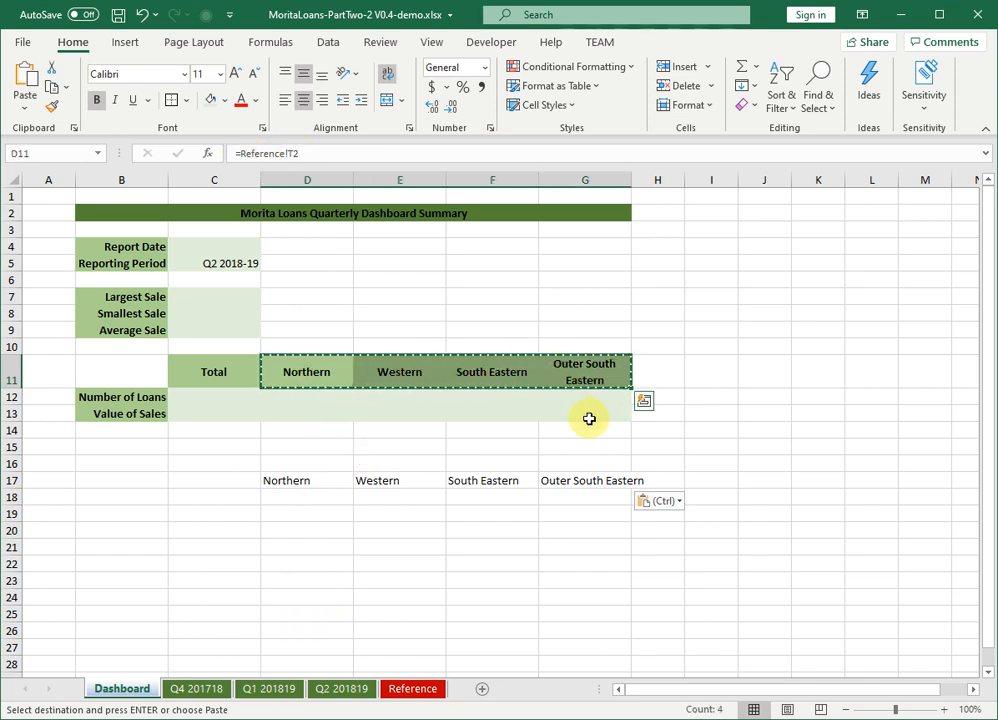
pyautogui.rightClick(500, 369)
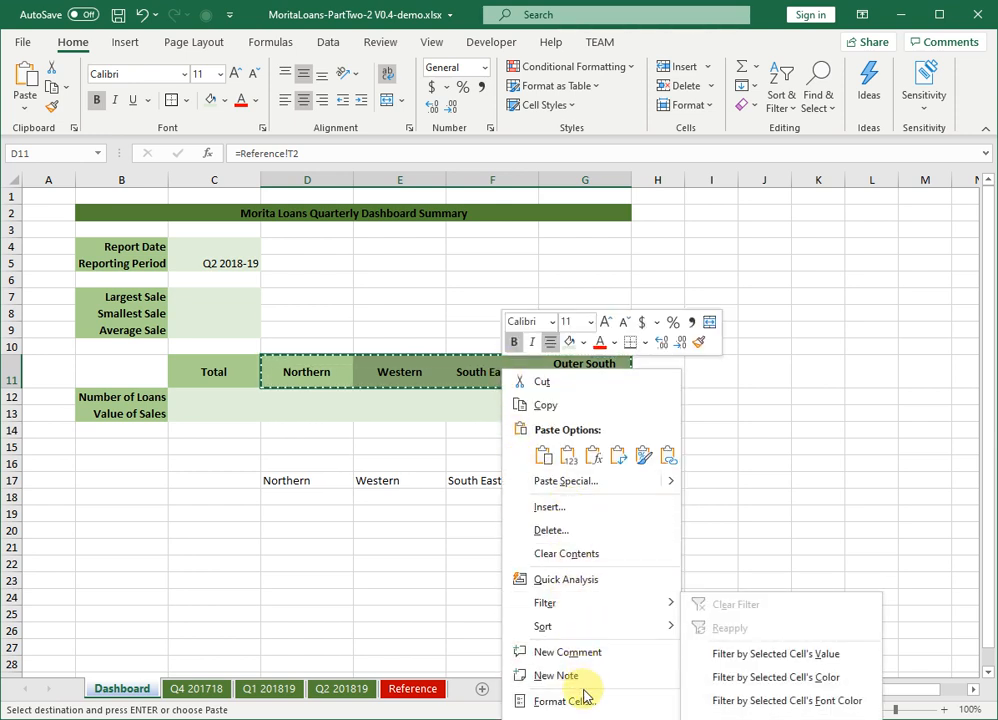
pyautogui.click(601, 566)
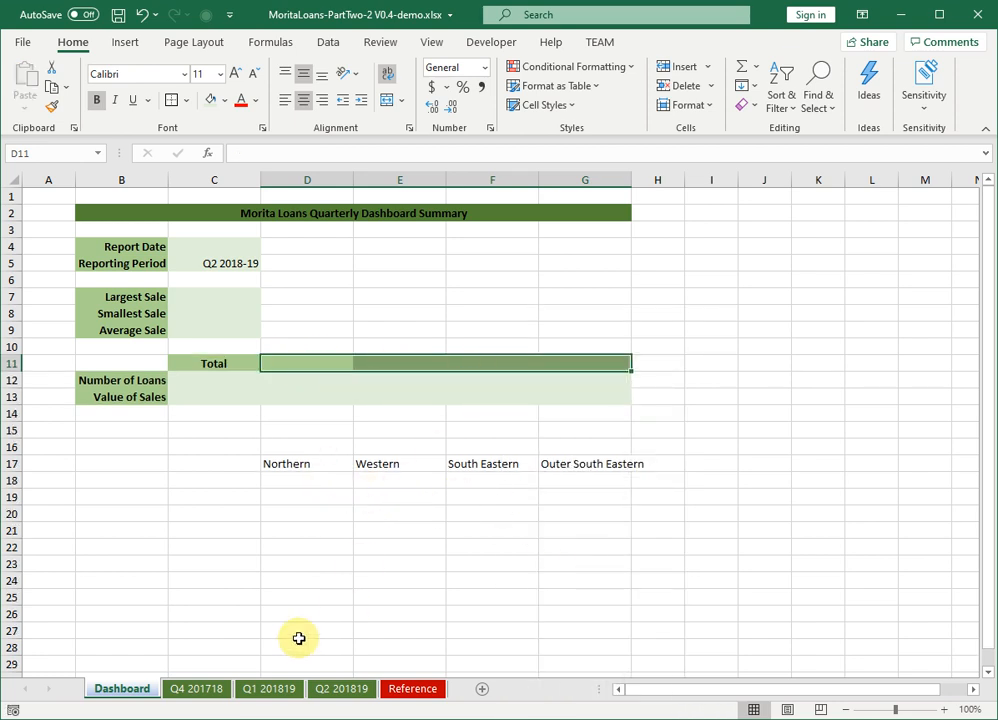
# Delete the Geographies column T from the Reference sheet
pyautogui.click(412, 690)
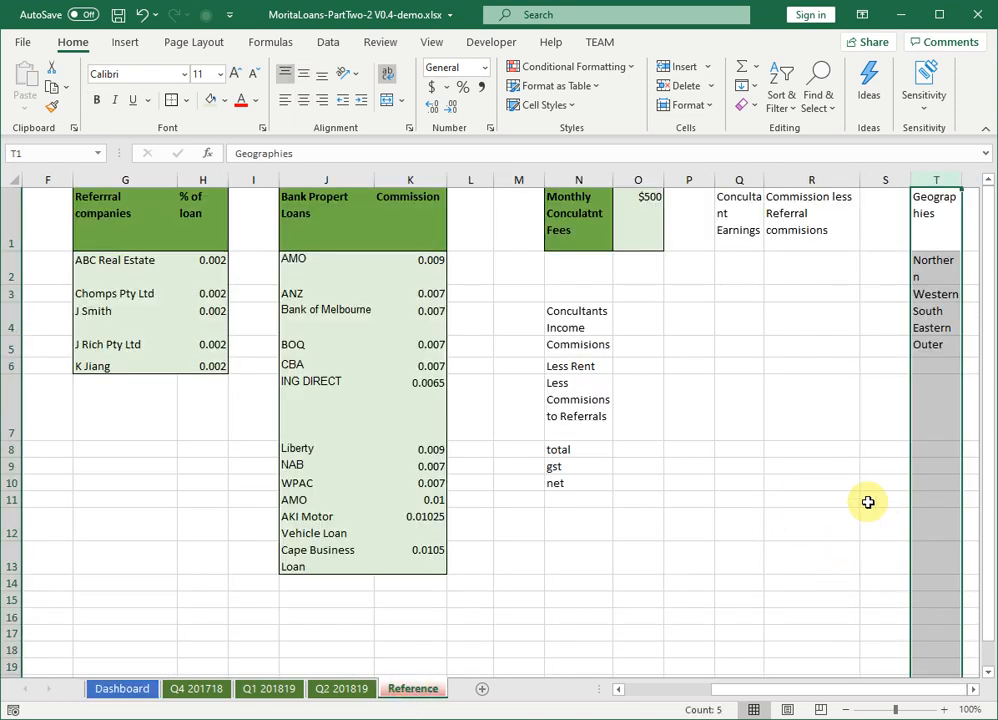
pyautogui.rightClick(928, 178)
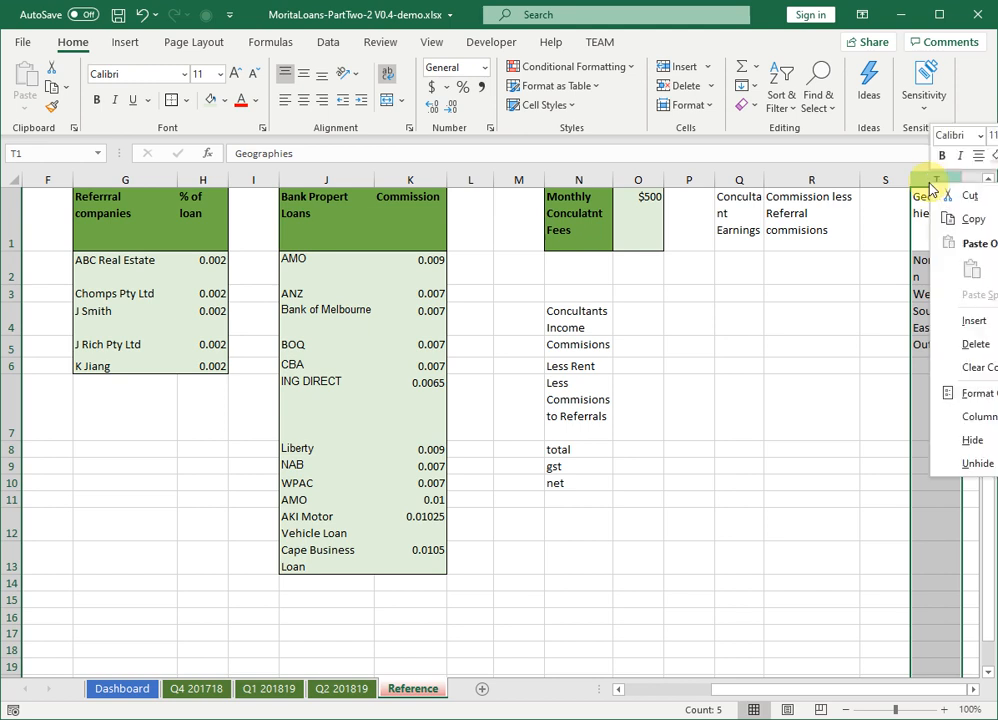
pyautogui.click(950, 346)
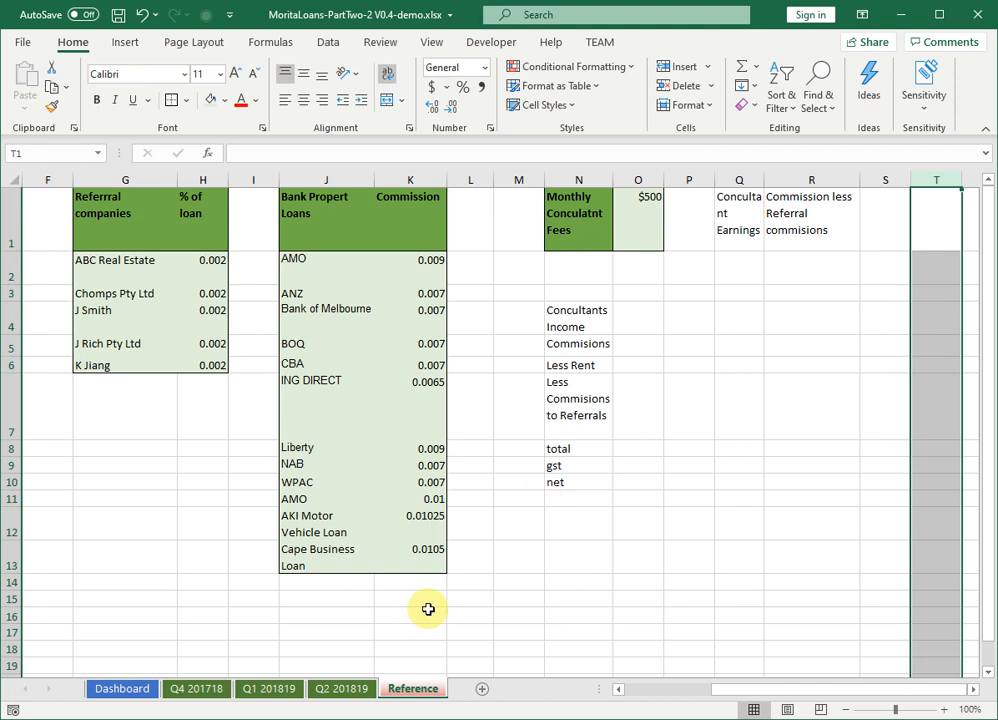
# Examine the Client type entries in column E of the Q2 201819 sheet for the categories used and their consistency
pyautogui.click(338, 690)
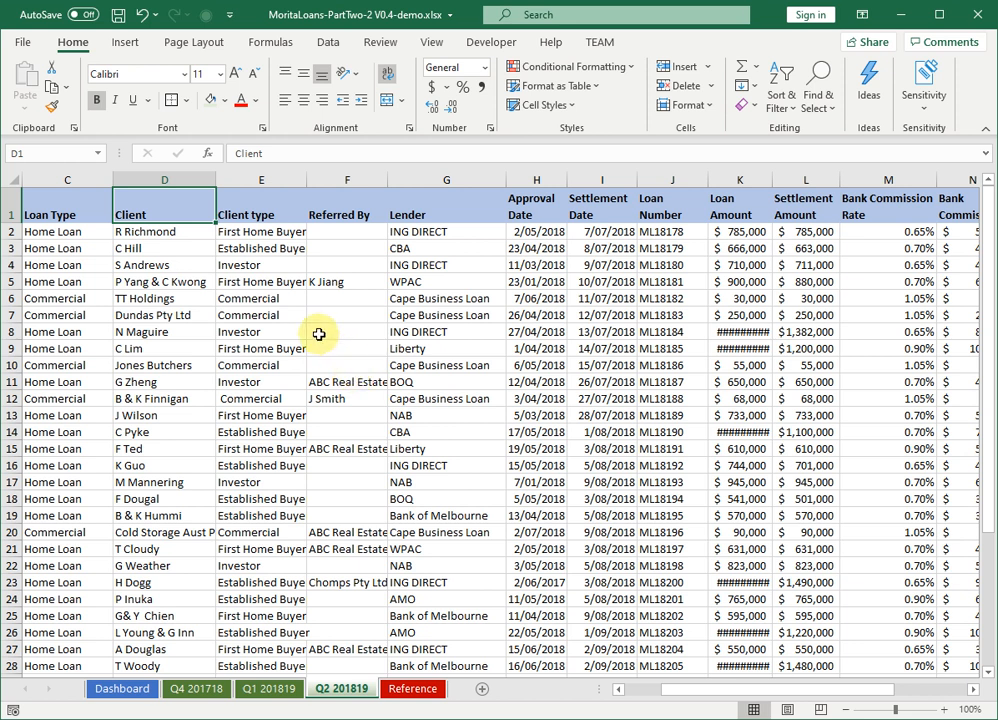
pyautogui.click(258, 231)
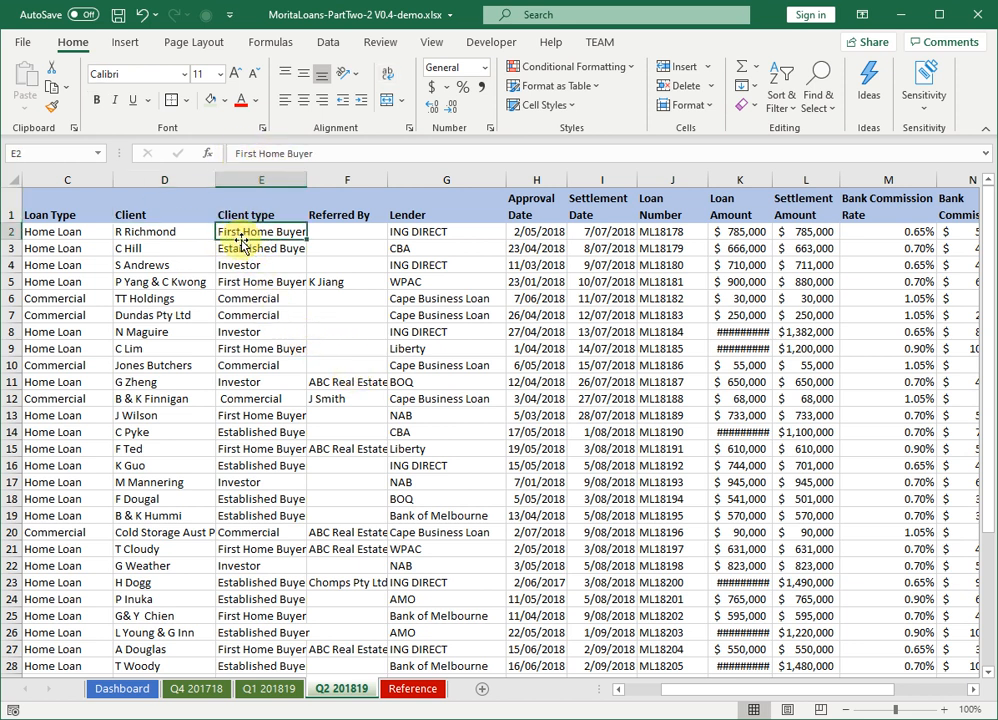
pyautogui.click(234, 300)
pyautogui.click(250, 283)
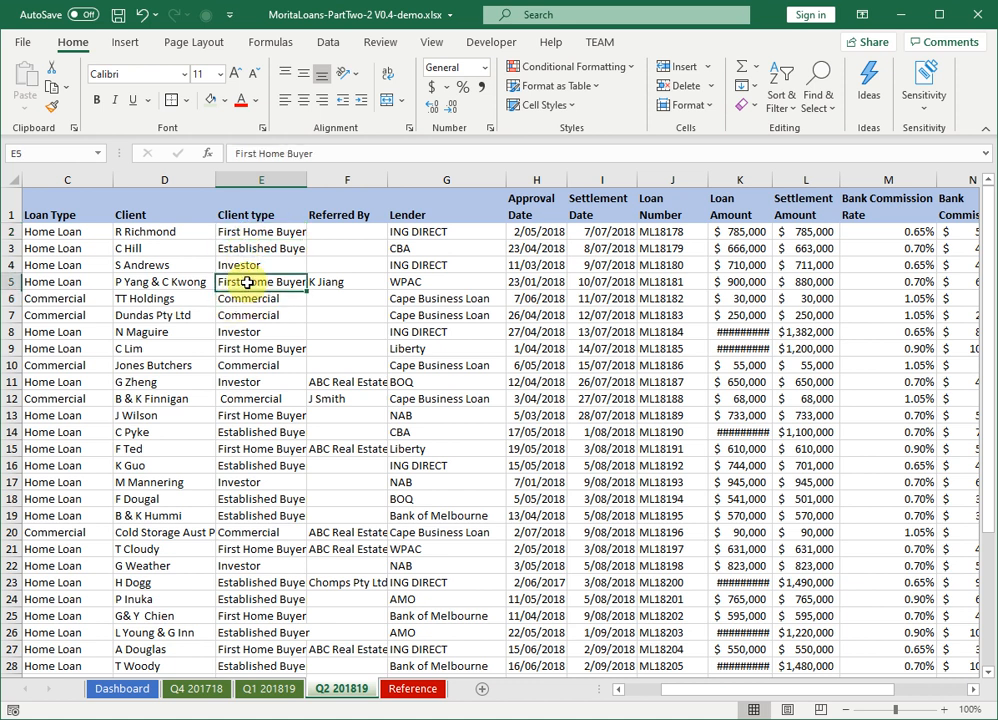
pyautogui.click(243, 297)
pyautogui.click(237, 314)
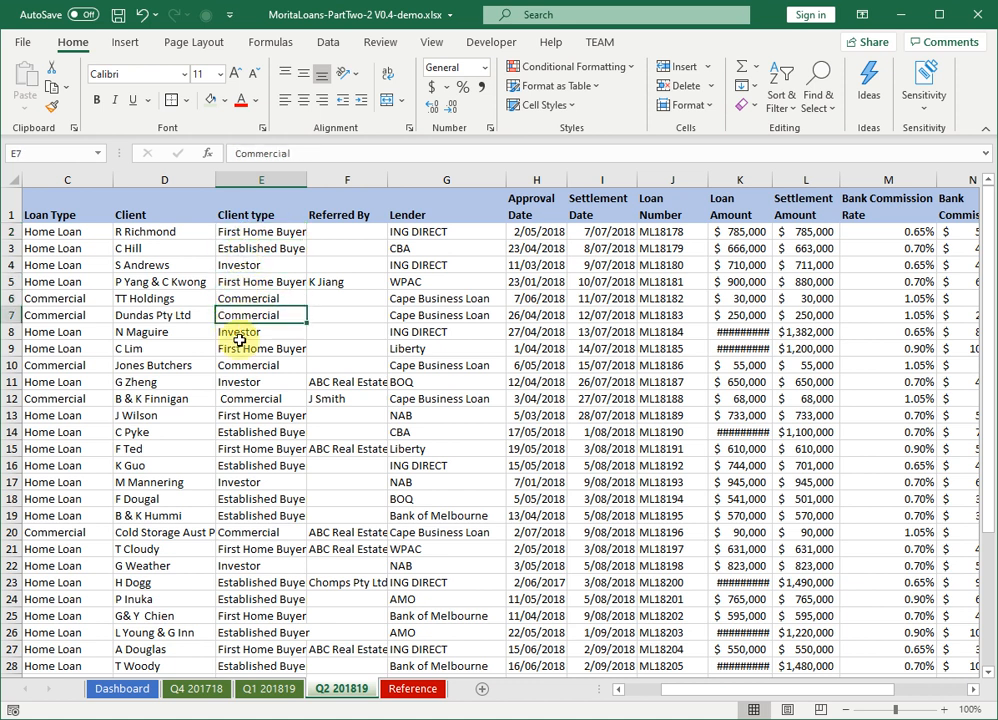
pyautogui.click(250, 348)
pyautogui.click(246, 230)
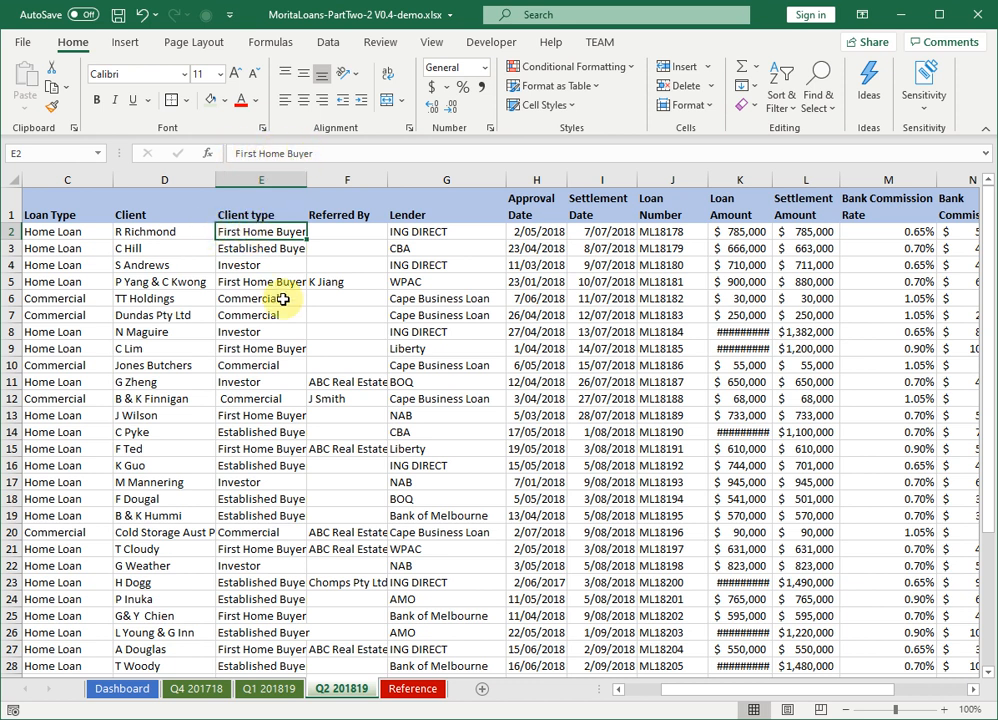
pyautogui.scroll(-20, 256, 458)
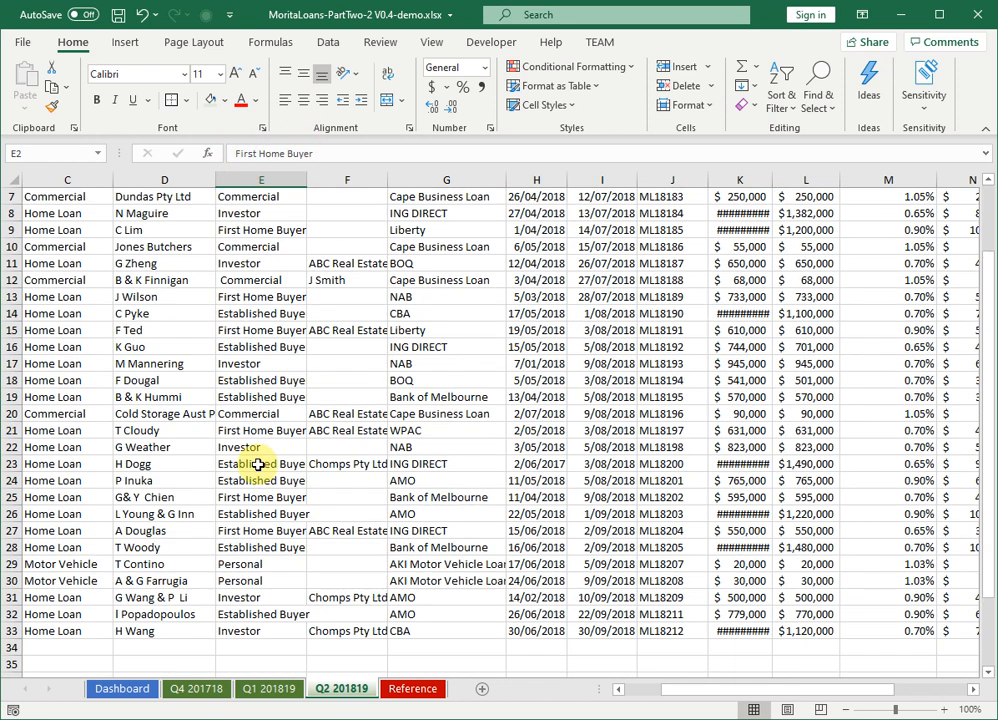
pyautogui.scroll(-13, 256, 463)
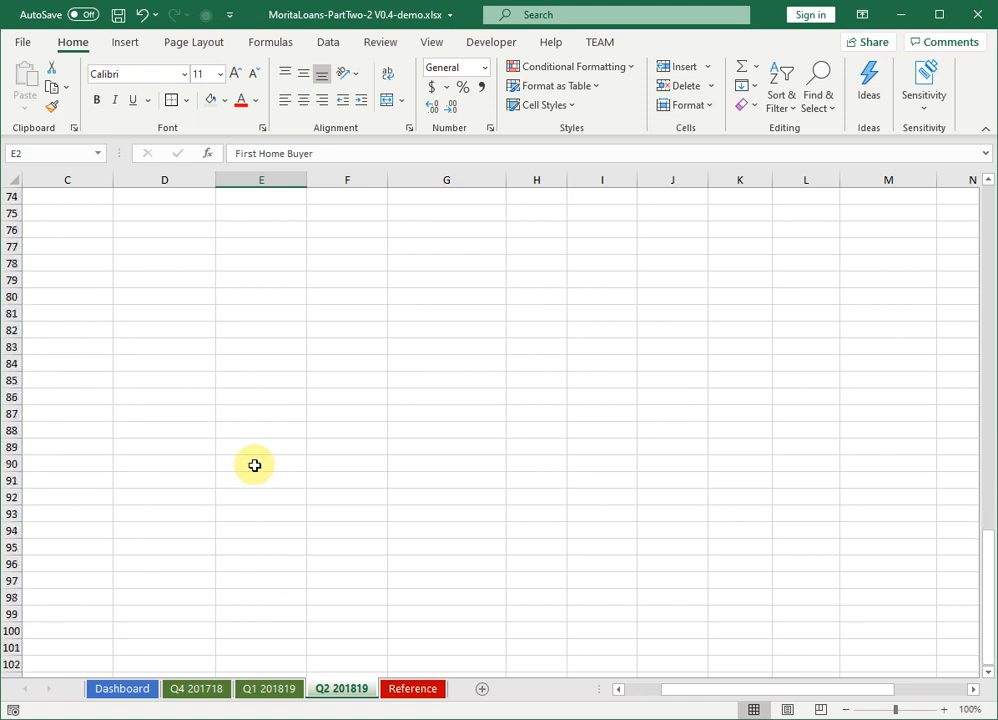
pyautogui.scroll(20, 248, 448)
pyautogui.scroll(6, 248, 446)
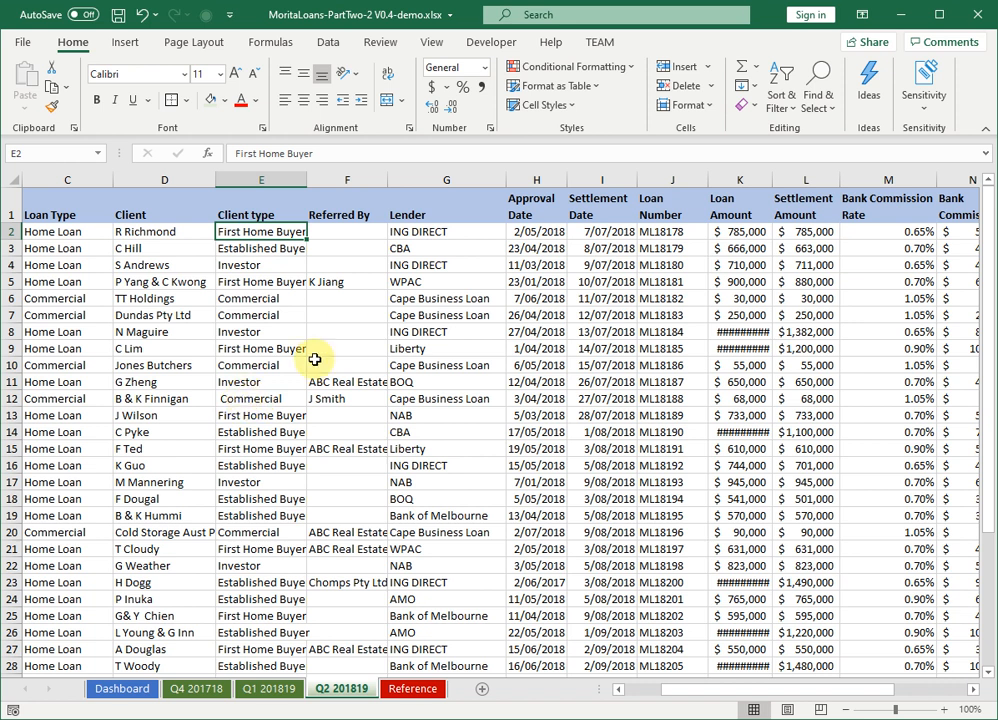
# Try rewording the client type in E2 as "1st Home Buyer" and discard the edit
pyautogui.click(234, 152)
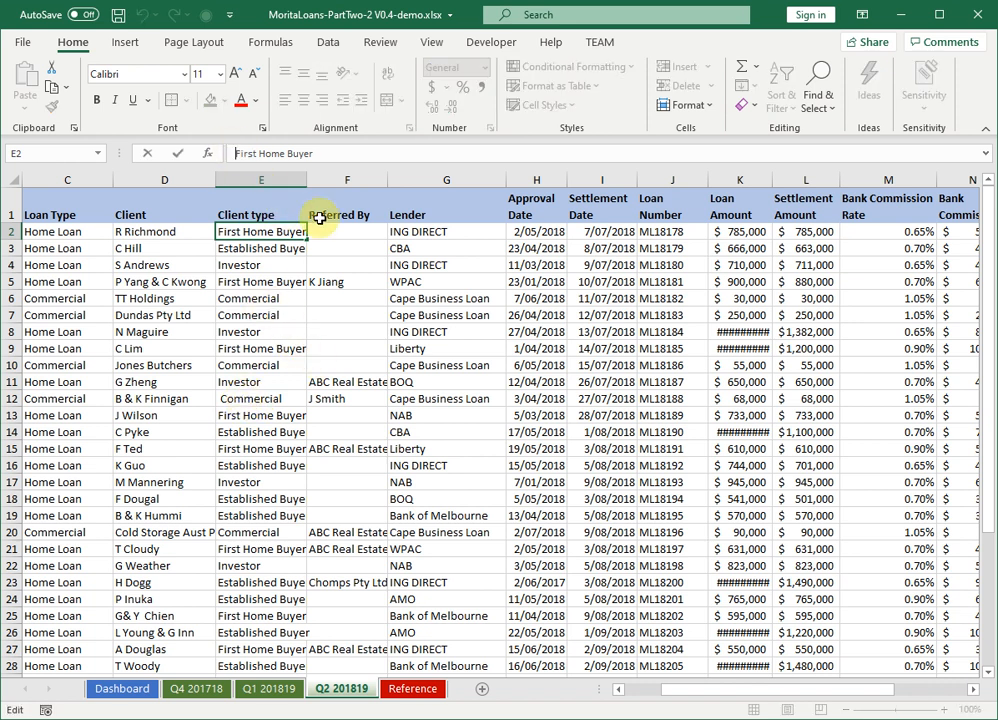
pyautogui.write('1st')
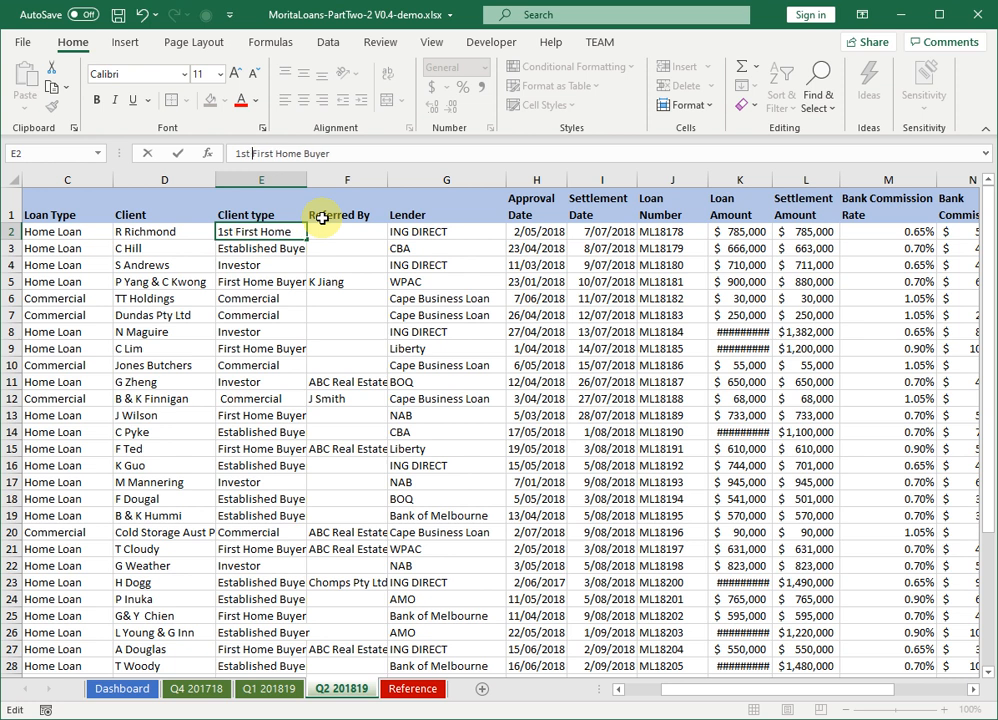
pyautogui.press('Delete')
pyautogui.press('Delete')
pyautogui.press('Delete')
pyautogui.press('Delete')
pyautogui.press('Delete')
pyautogui.press('Delete')
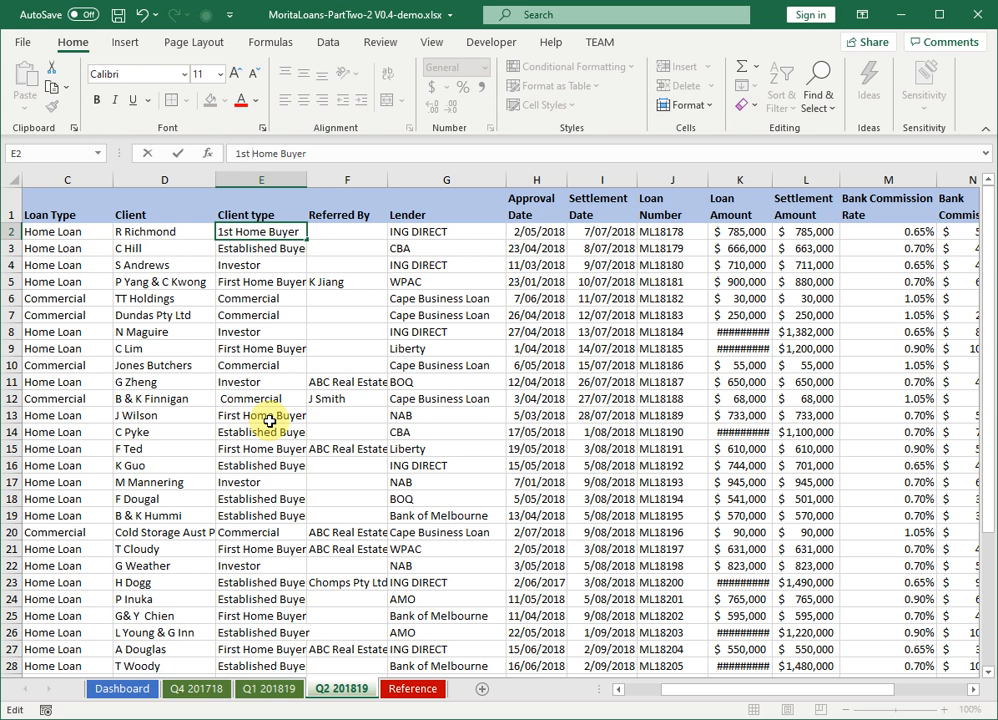
pyautogui.press('Escape')
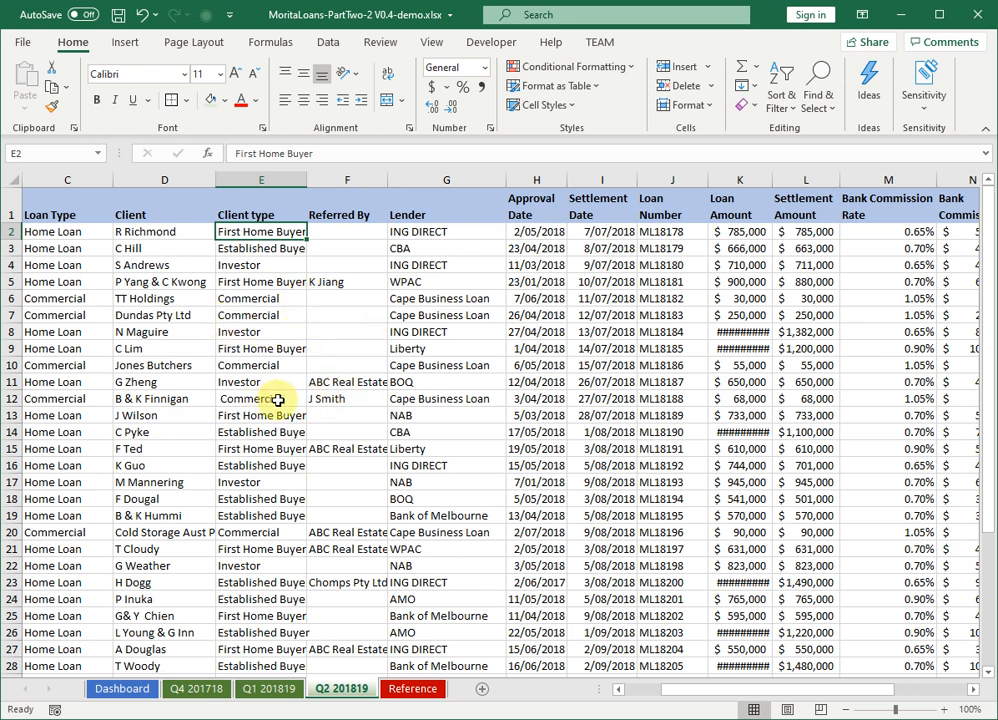
# Remove the leading space from the Commercial client type in E12, comparing it with the other Commercial entries in the column
pyautogui.click(246, 399)
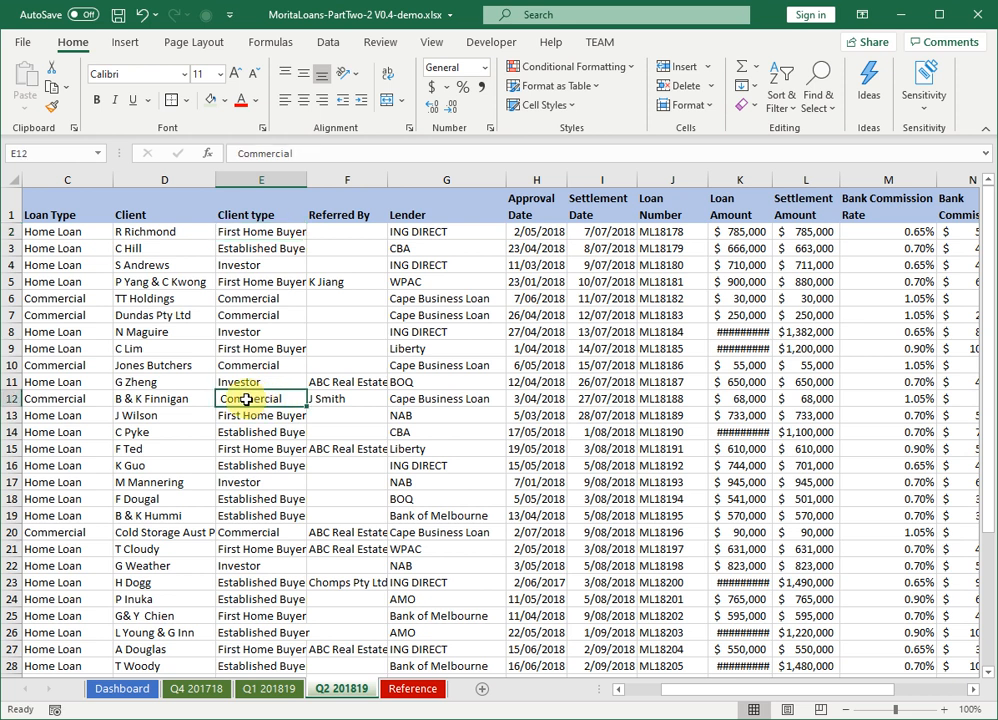
pyautogui.click(231, 298)
pyautogui.click(234, 315)
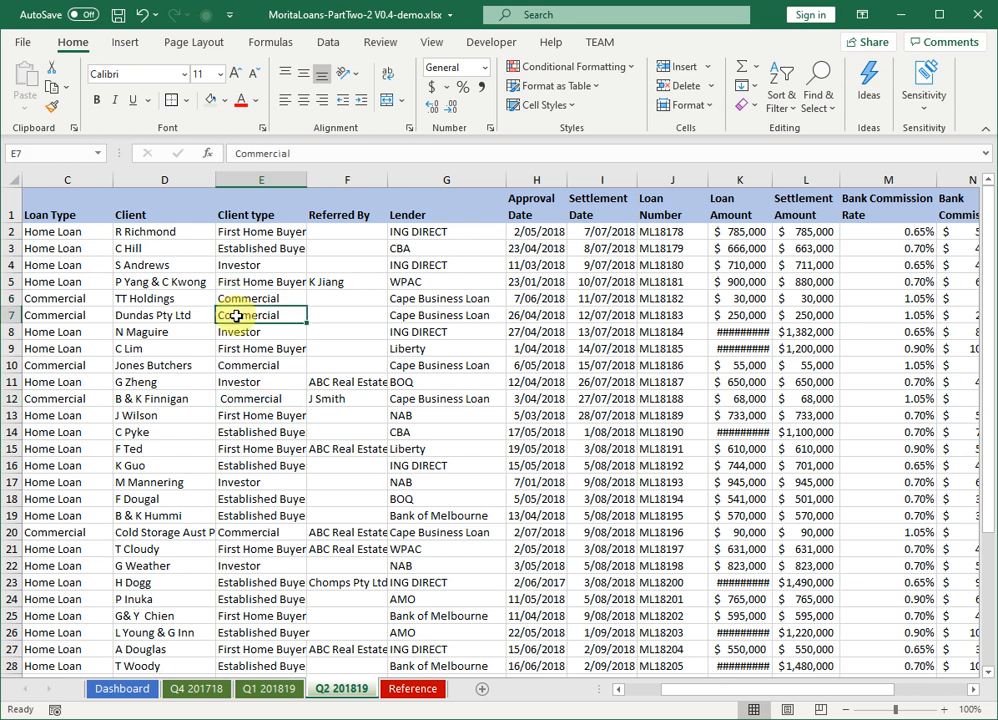
pyautogui.click(240, 400)
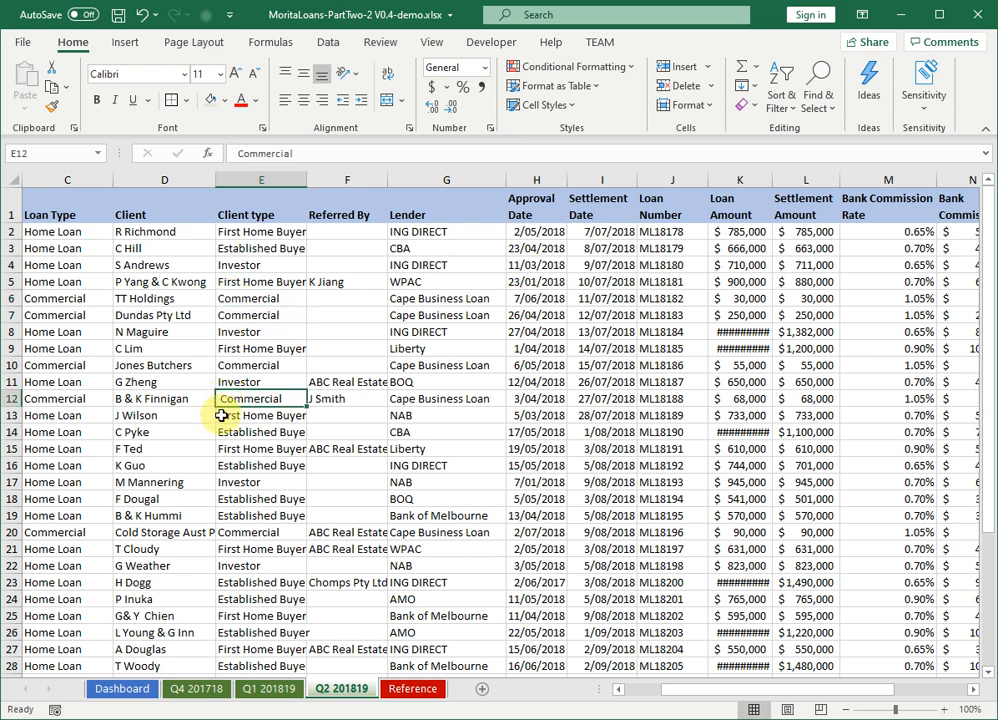
pyautogui.click(240, 153)
pyautogui.press('BackSpace')
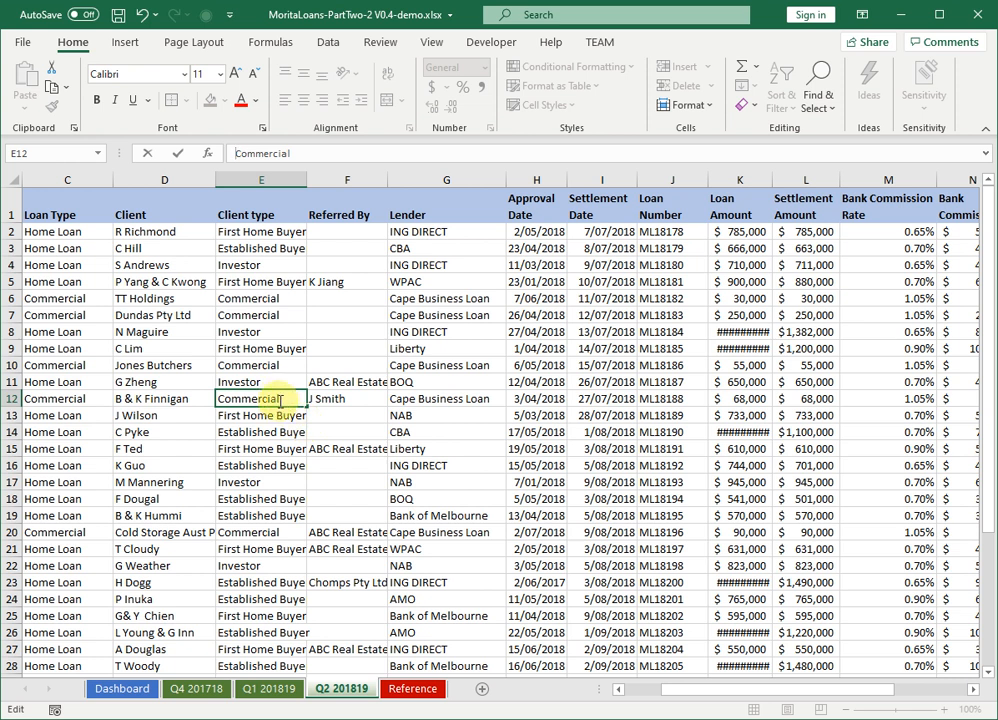
pyautogui.press('Return')
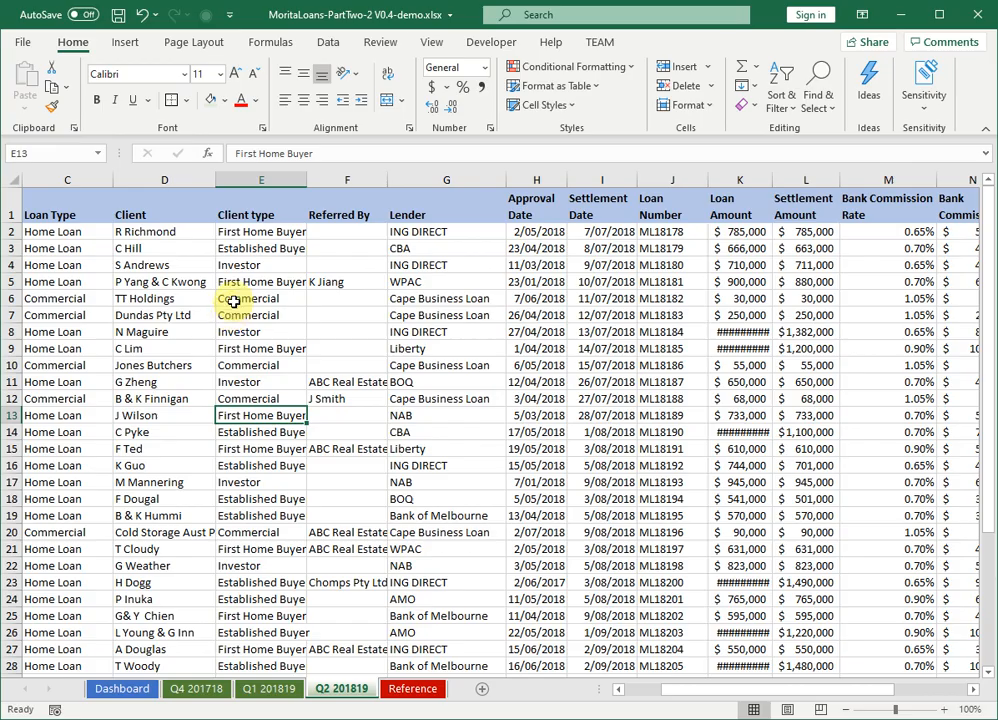
# Insert a new column before Client type on the Q2 201819 sheet and give it the heading "Region"
pyautogui.scroll(-3, 270, 540)
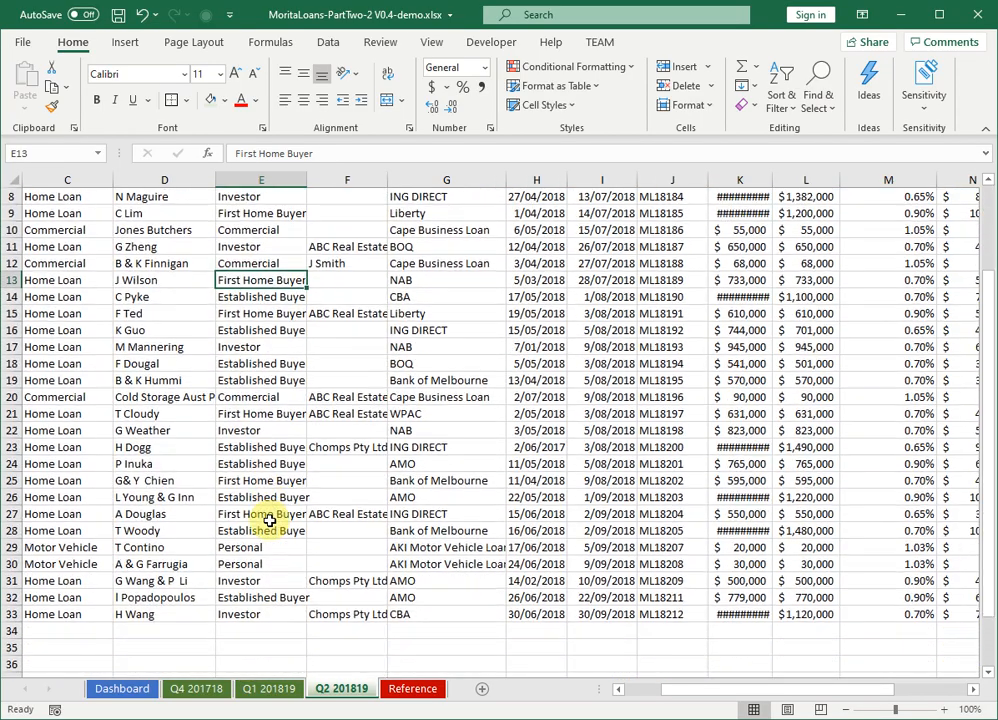
pyautogui.scroll(3, 238, 380)
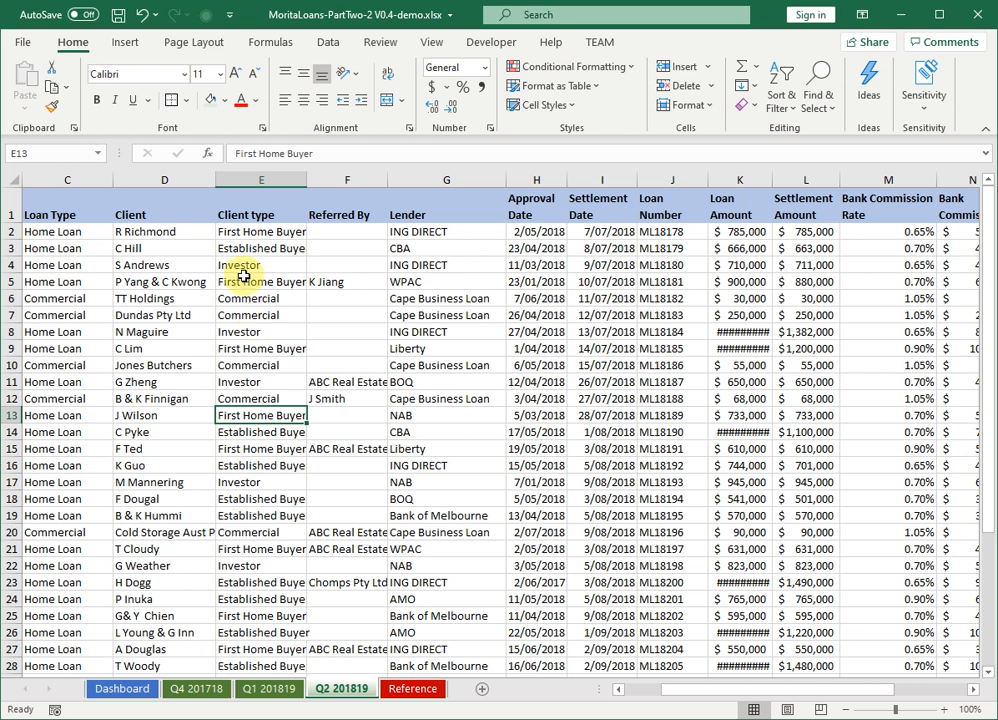
pyautogui.click(252, 178)
pyautogui.moveTo(196, 179); pyautogui.dragTo(218, 190)
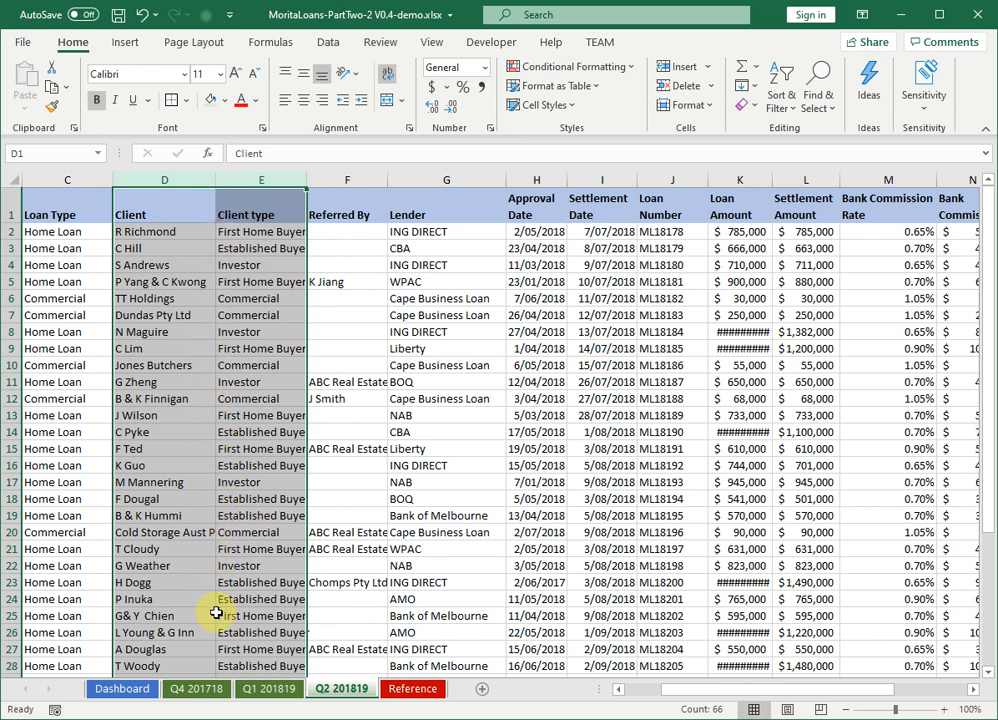
pyautogui.click(246, 179)
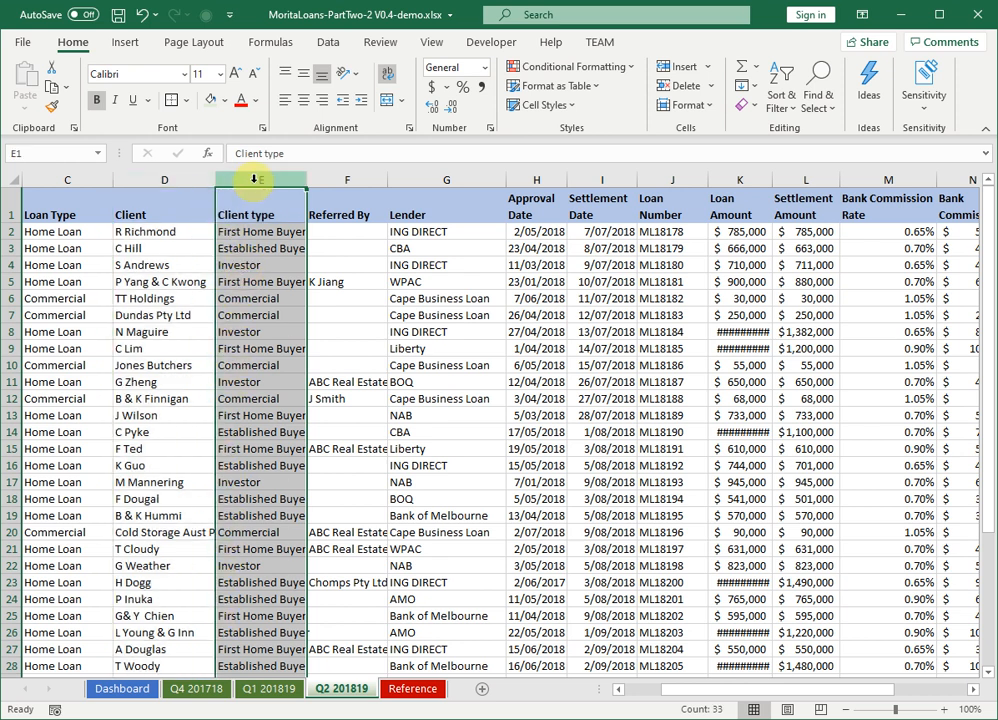
pyautogui.rightClick(256, 182)
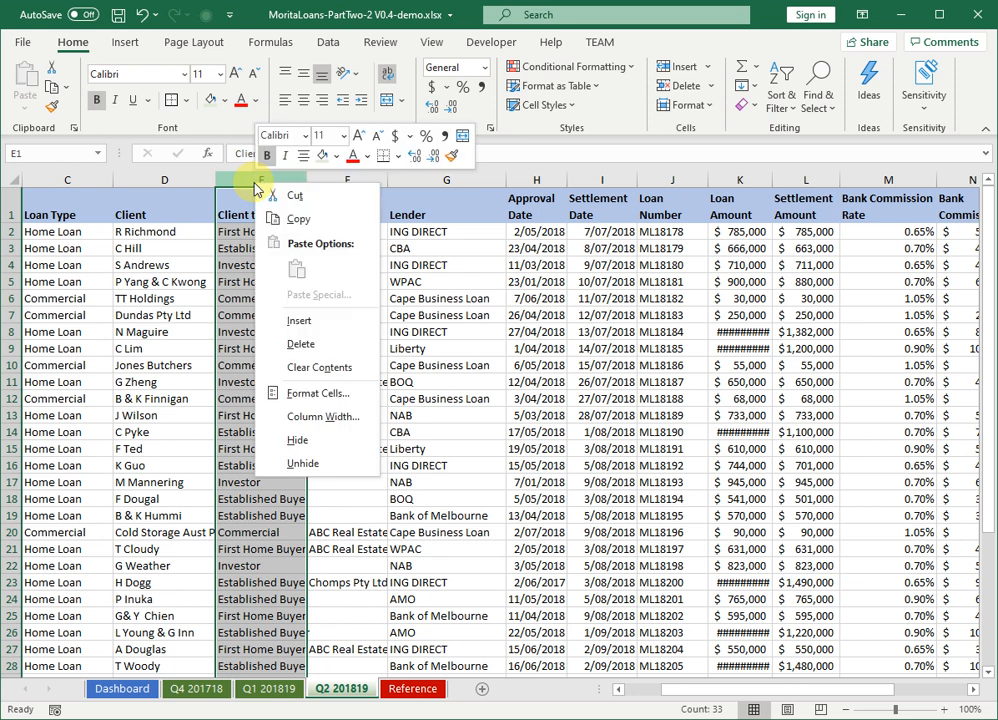
pyautogui.click(300, 321)
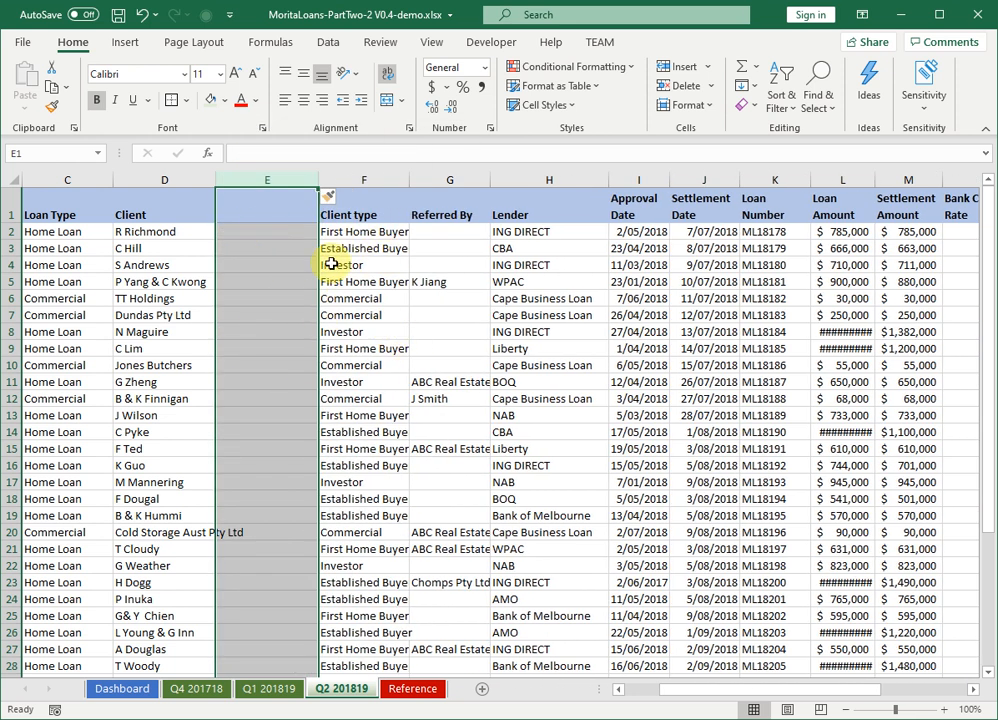
pyautogui.click(254, 206)
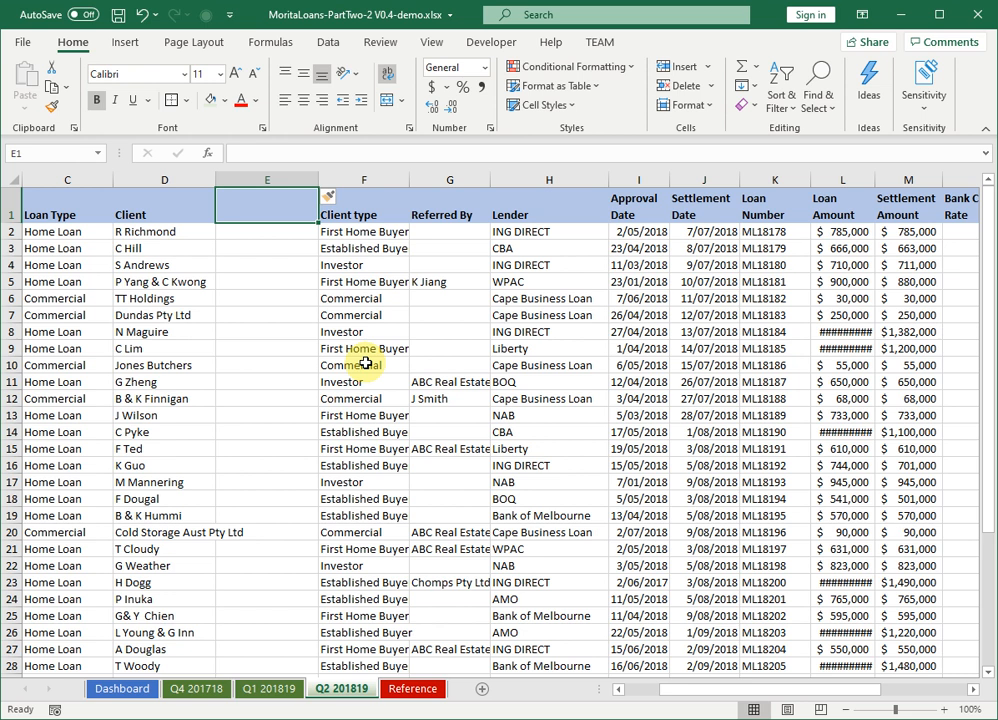
pyautogui.write('Region')
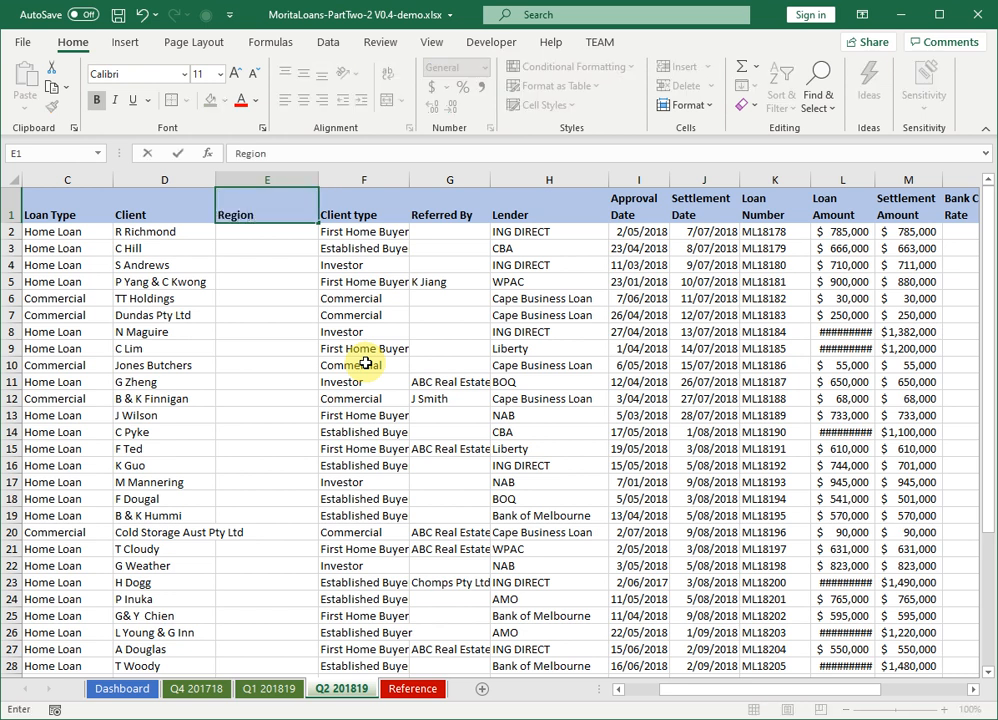
pyautogui.press('Return')
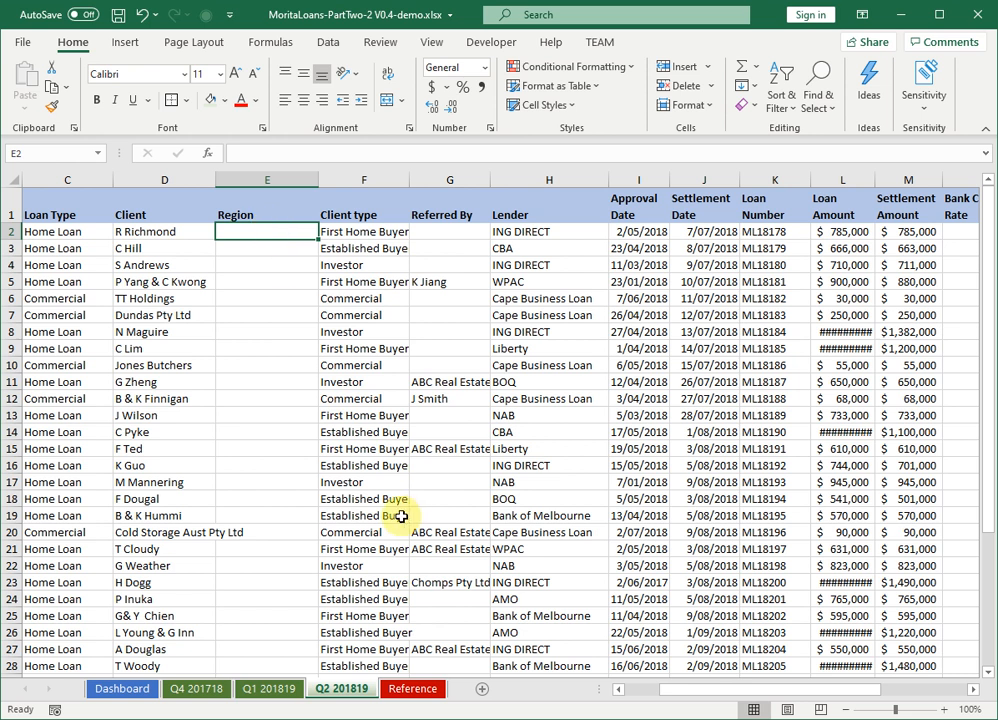
# Copy the four region names in D17:G17 on the Dashboard sheet
pyautogui.click(124, 689)
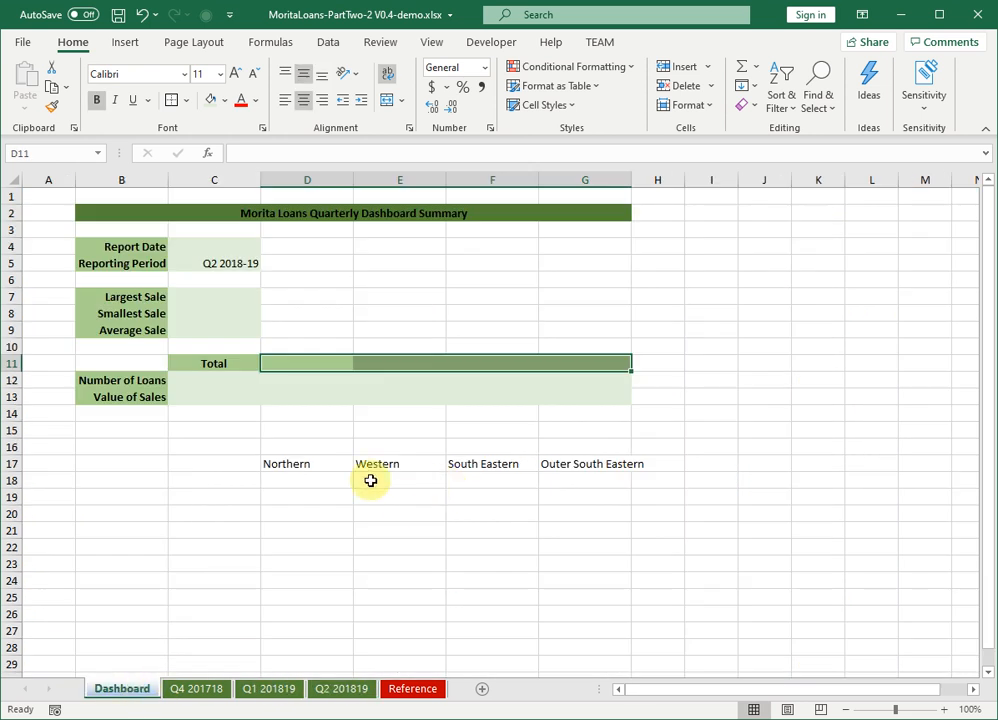
pyautogui.moveTo(298, 464); pyautogui.dragTo(556, 462)
pyautogui.rightClick(557, 466)
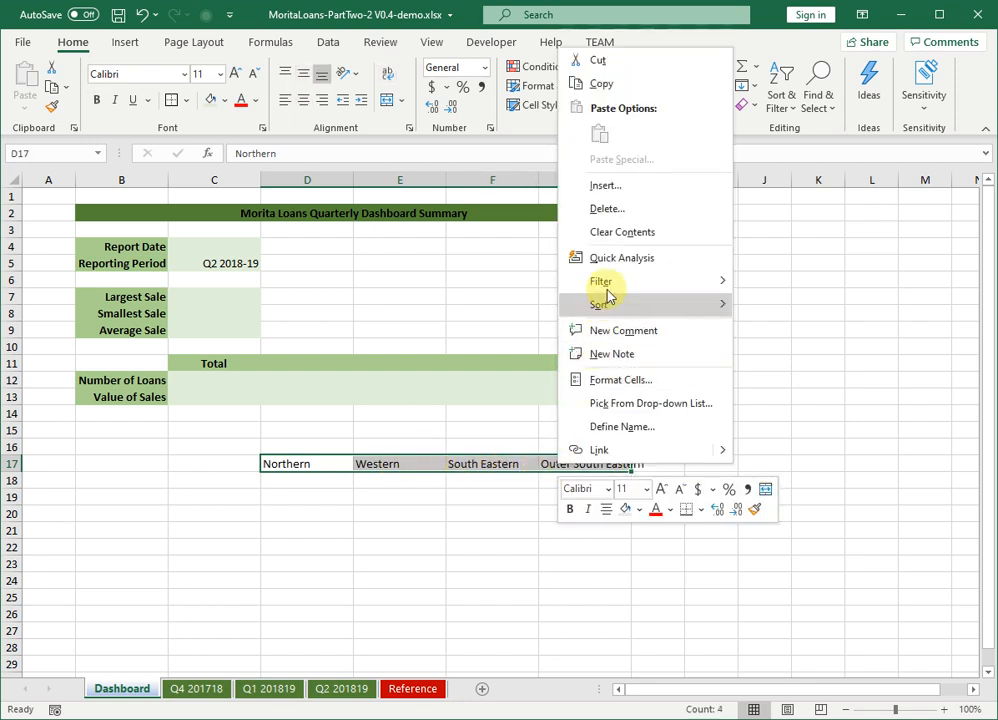
pyautogui.click(602, 84)
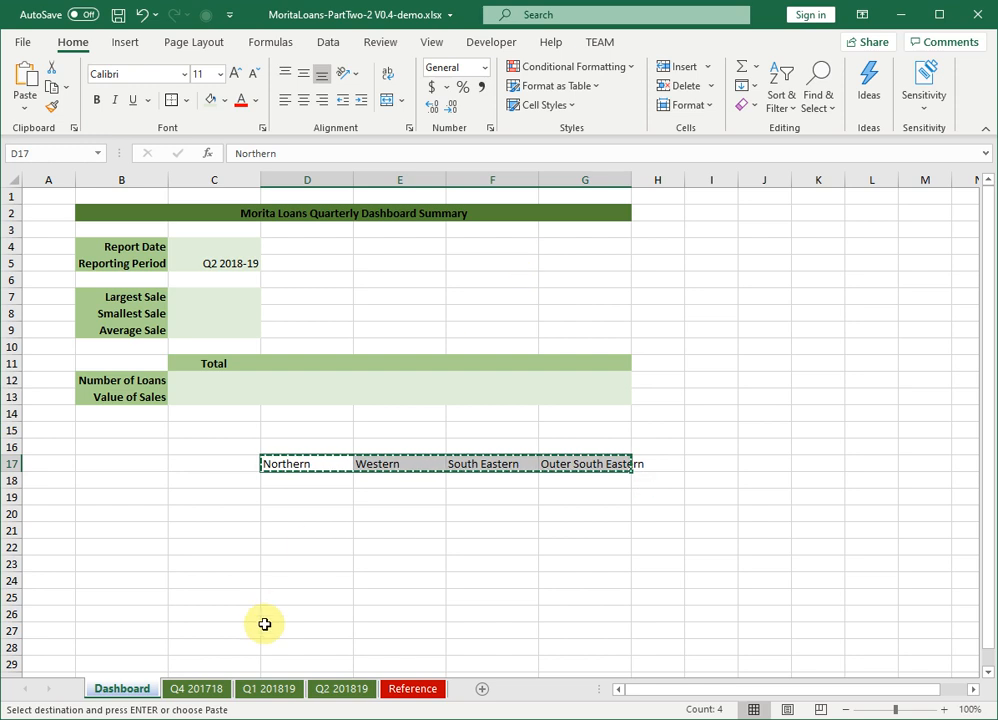
# Enter the heading "Regions" in T1 of the Reference sheet
pyautogui.click(407, 690)
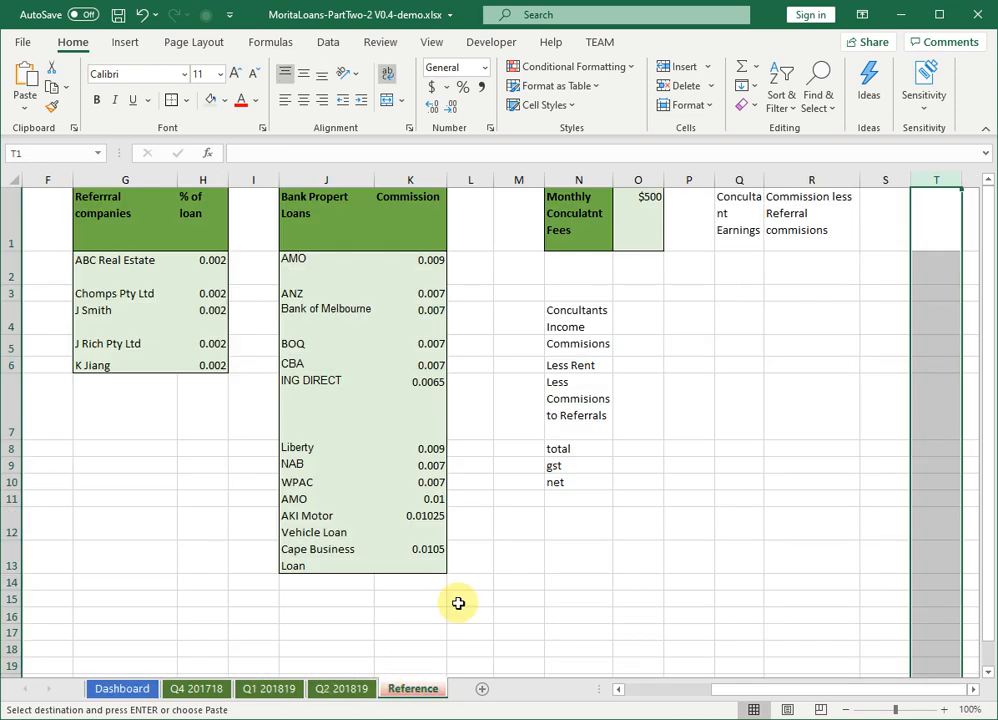
pyautogui.click(931, 224)
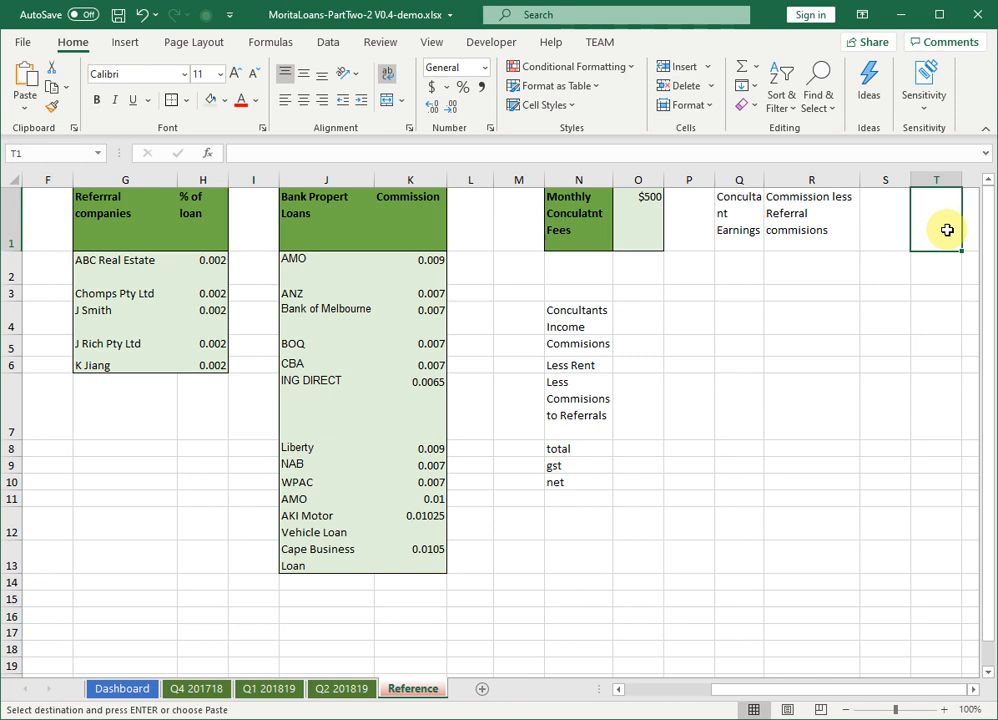
pyautogui.write('Regions')
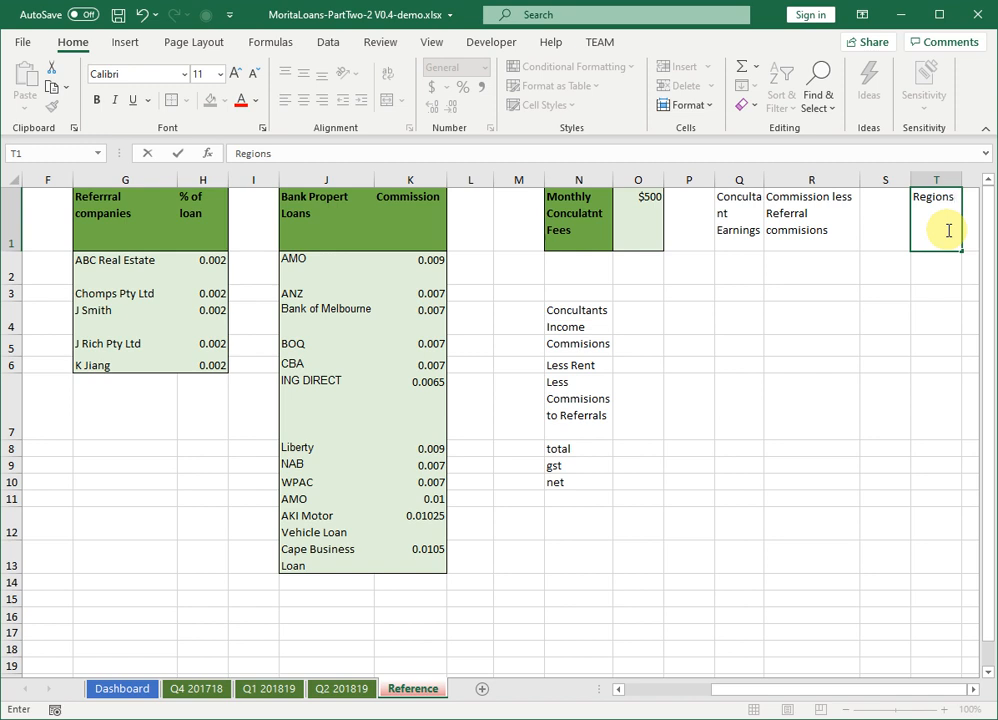
pyautogui.press('Return')
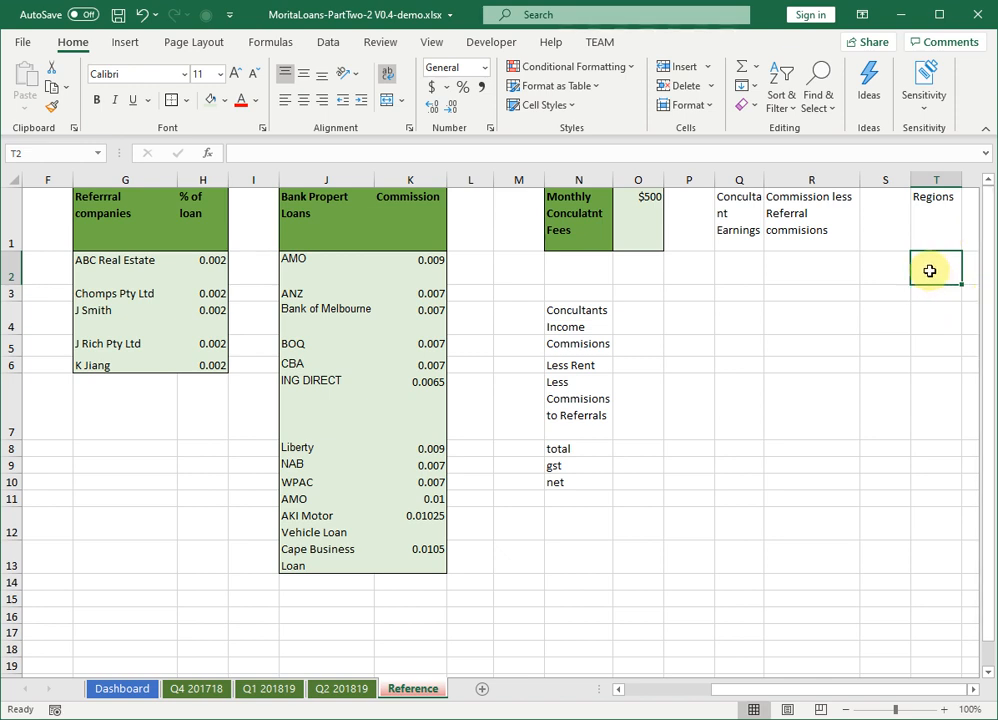
# Try to paste the copied region names under the Regions heading, starting at T2
pyautogui.moveTo(930, 270); pyautogui.dragTo(921, 397)
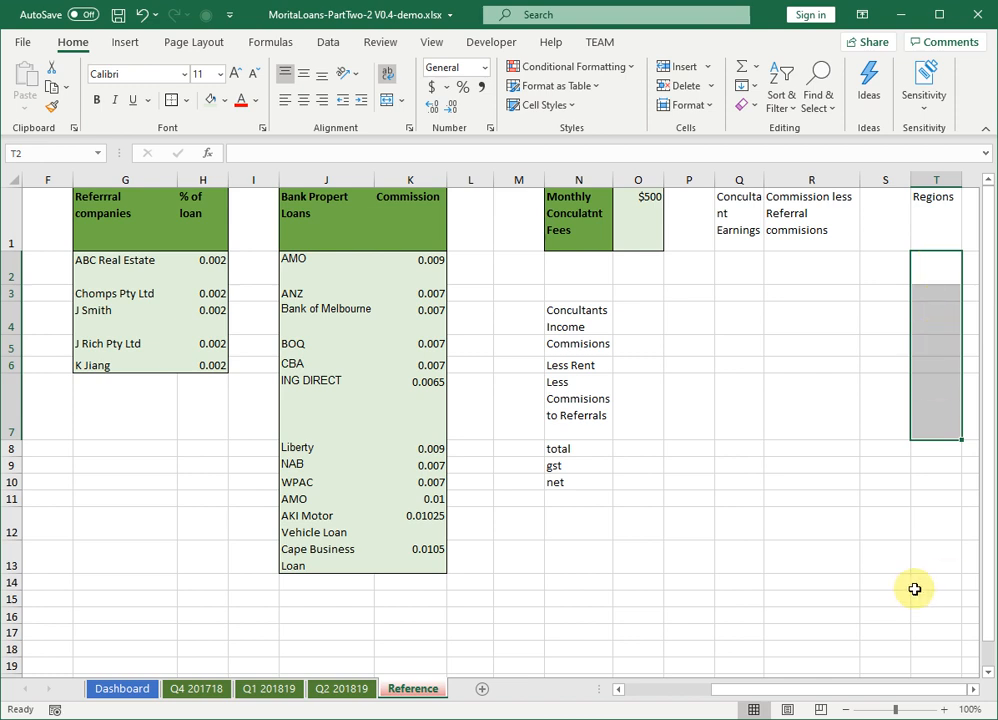
pyautogui.click(833, 692)
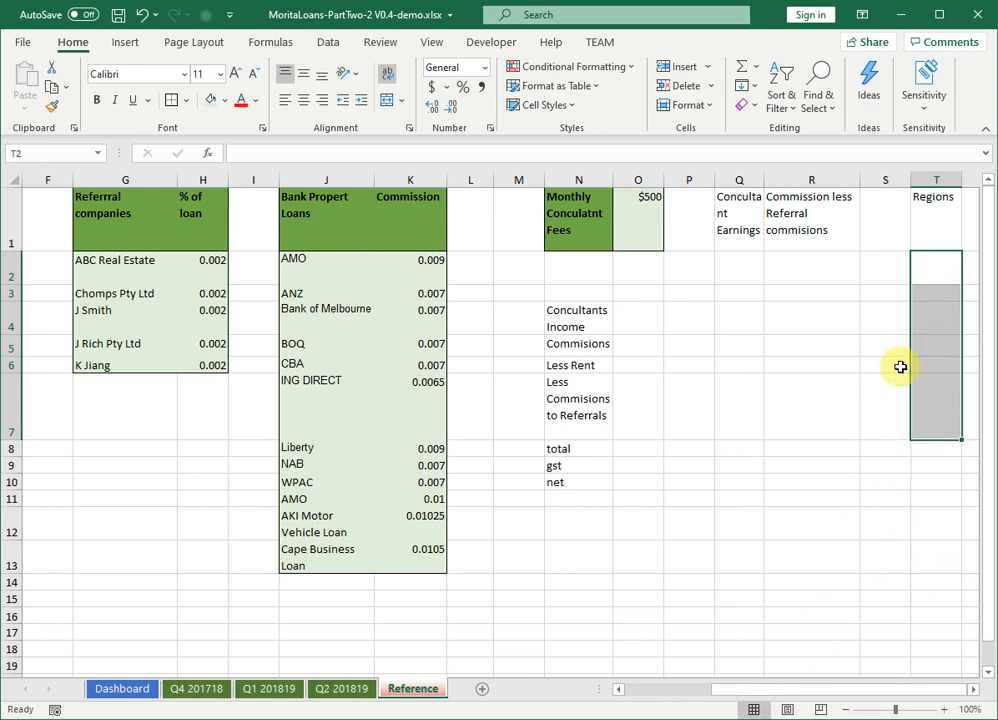
pyautogui.click(936, 268)
pyautogui.press('Right')
pyautogui.press('Right')
pyautogui.press('Right')
pyautogui.press('Right')
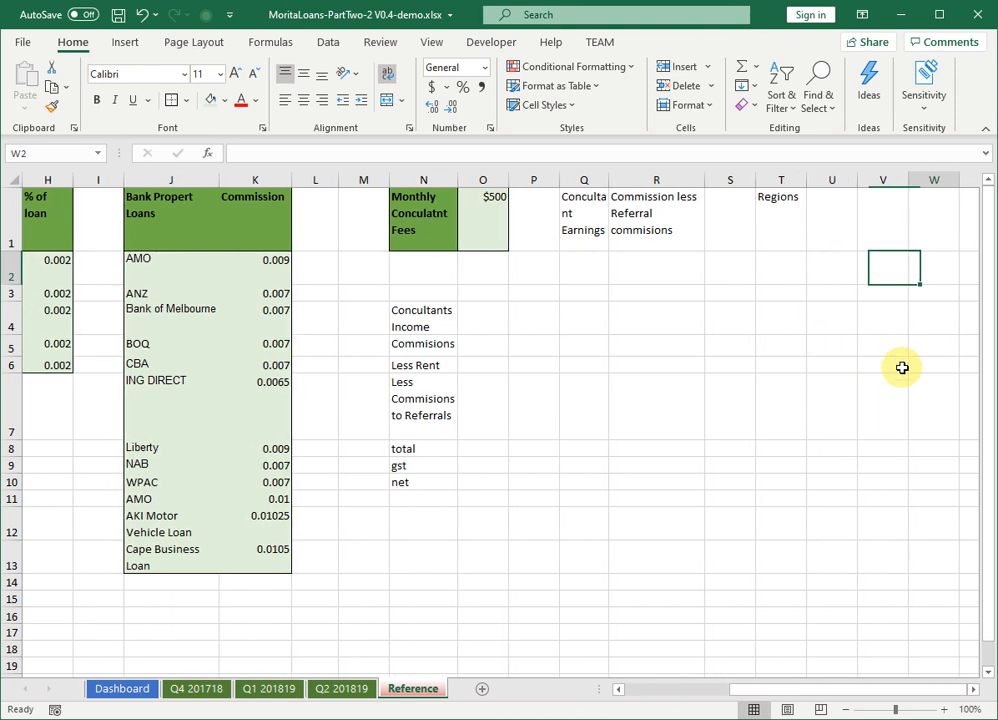
pyautogui.press('Right')
pyautogui.press('Right')
pyautogui.click(595, 268)
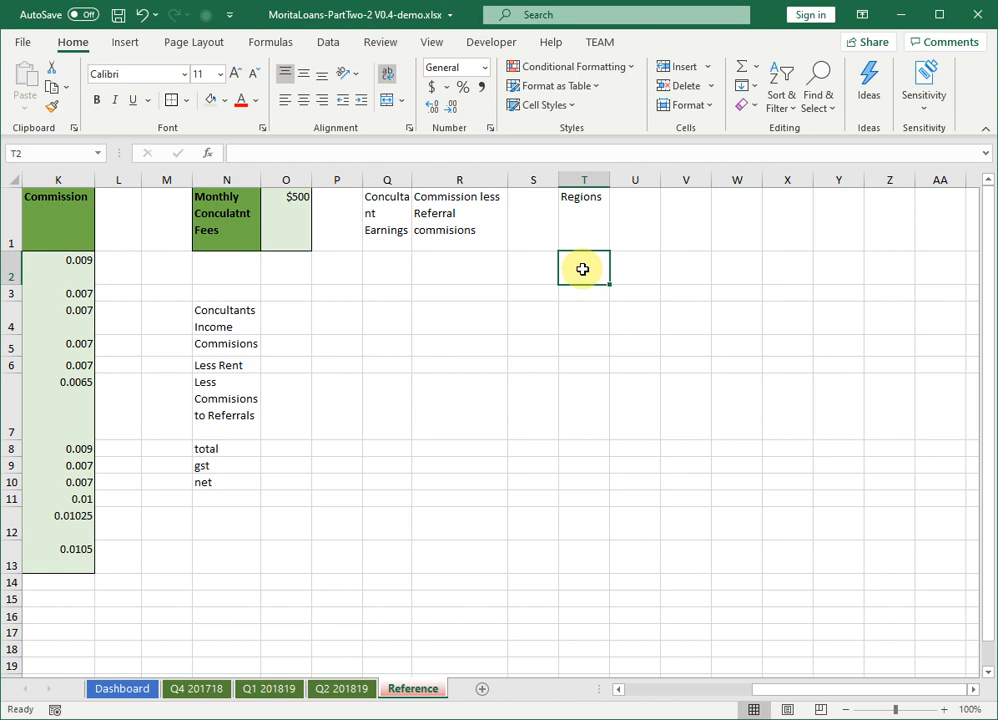
pyautogui.rightClick(584, 274)
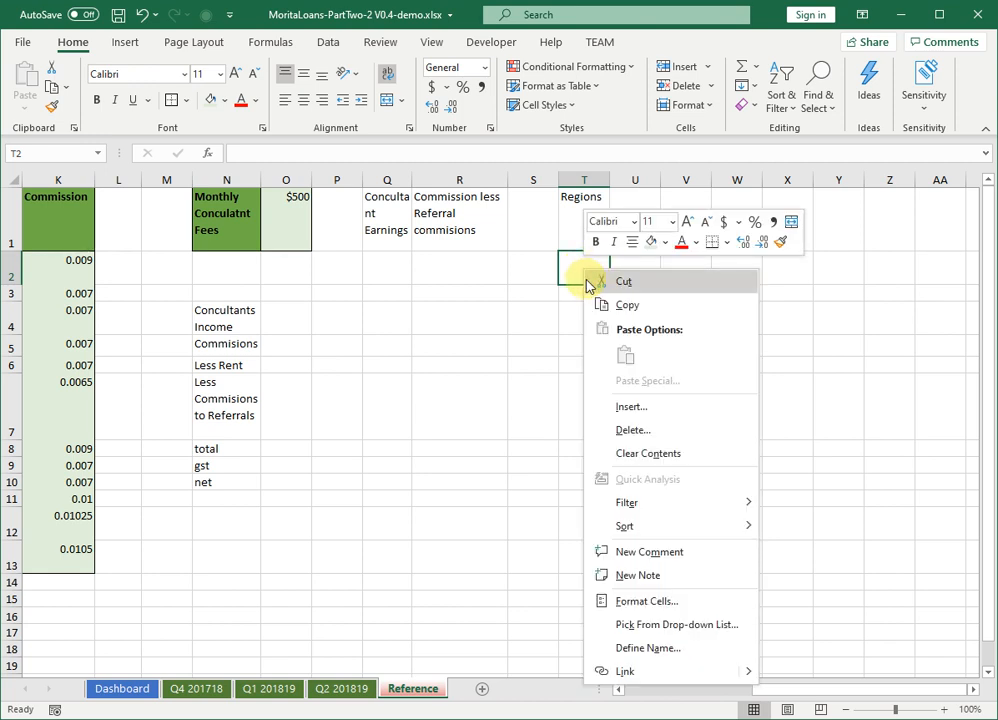
# Copy the region names in D17:G17 of the Dashboard and paste them as transposed values starting at T2 on the Reference sheet
pyautogui.click(134, 689)
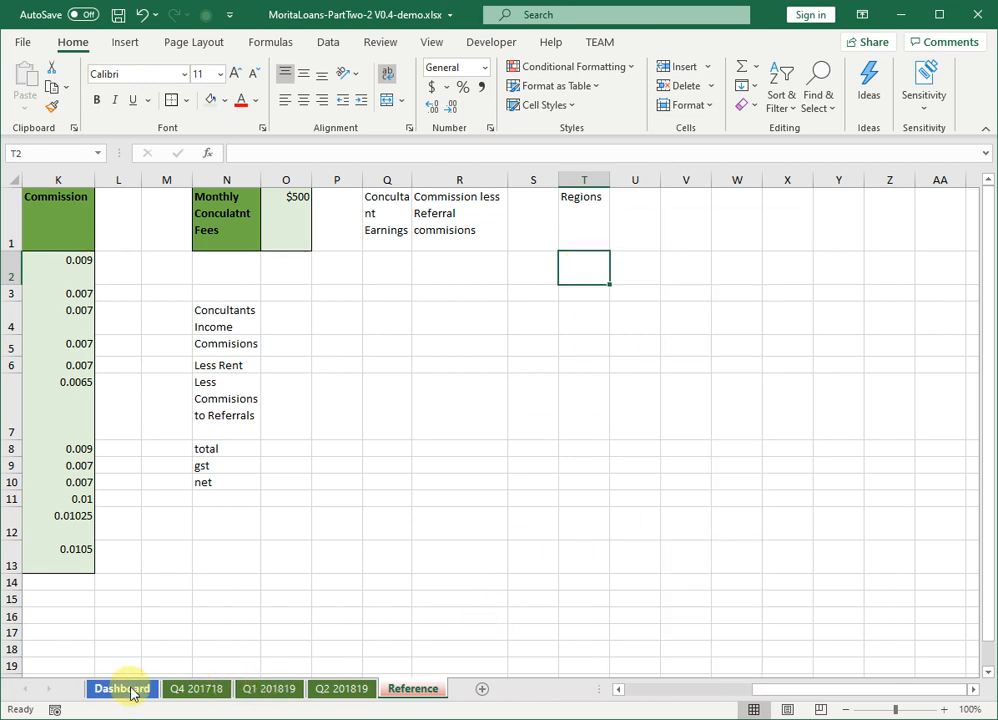
pyautogui.rightClick(388, 467)
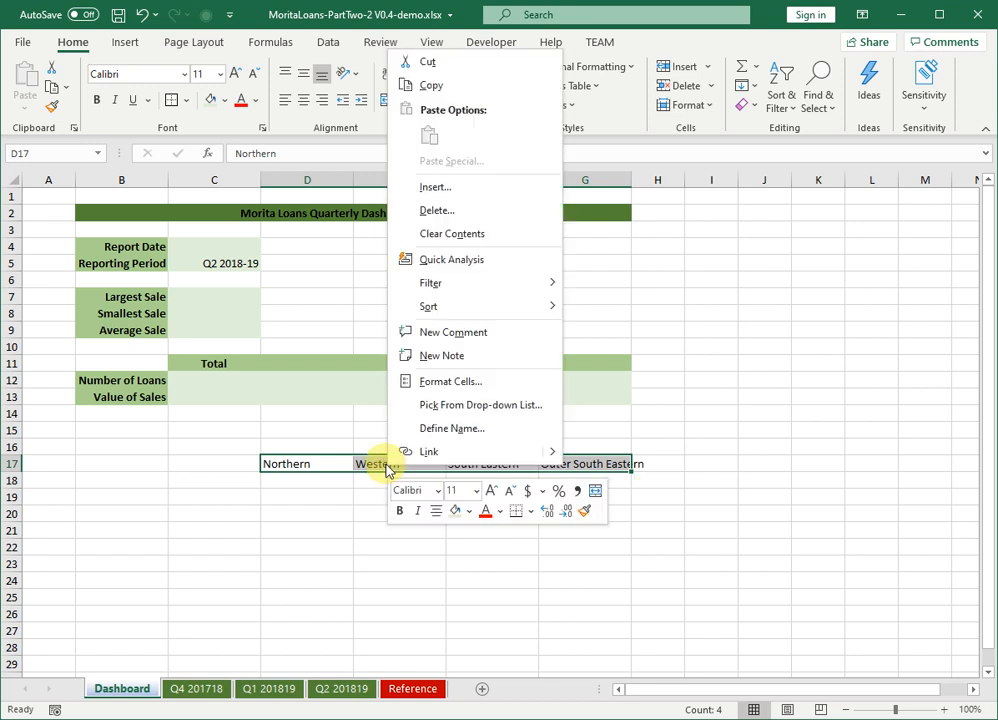
pyautogui.click(432, 86)
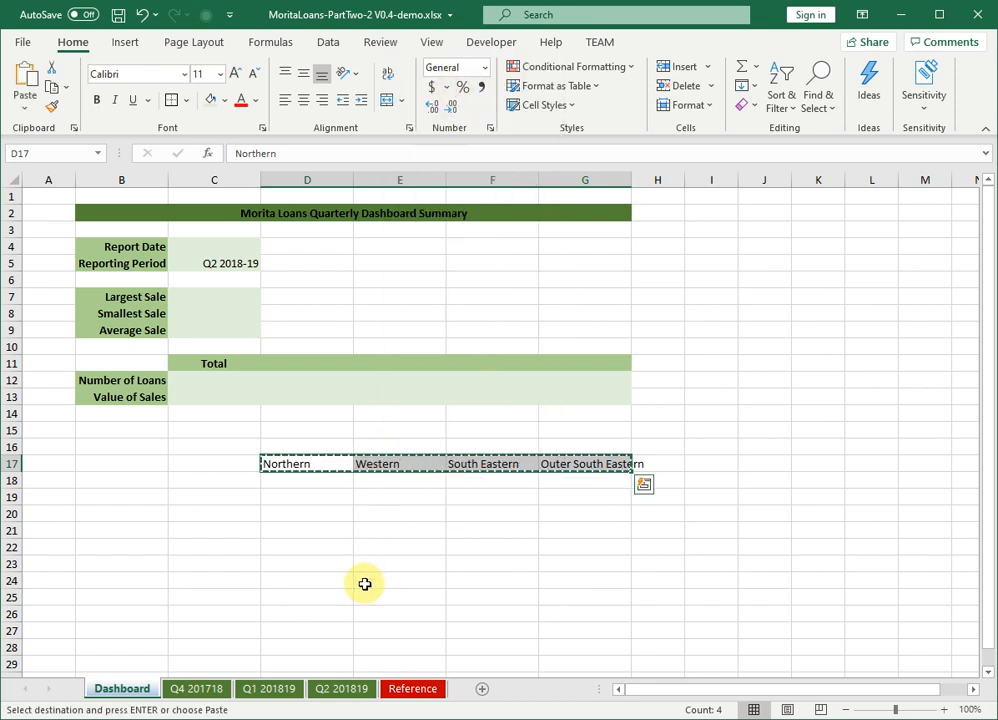
pyautogui.click(412, 689)
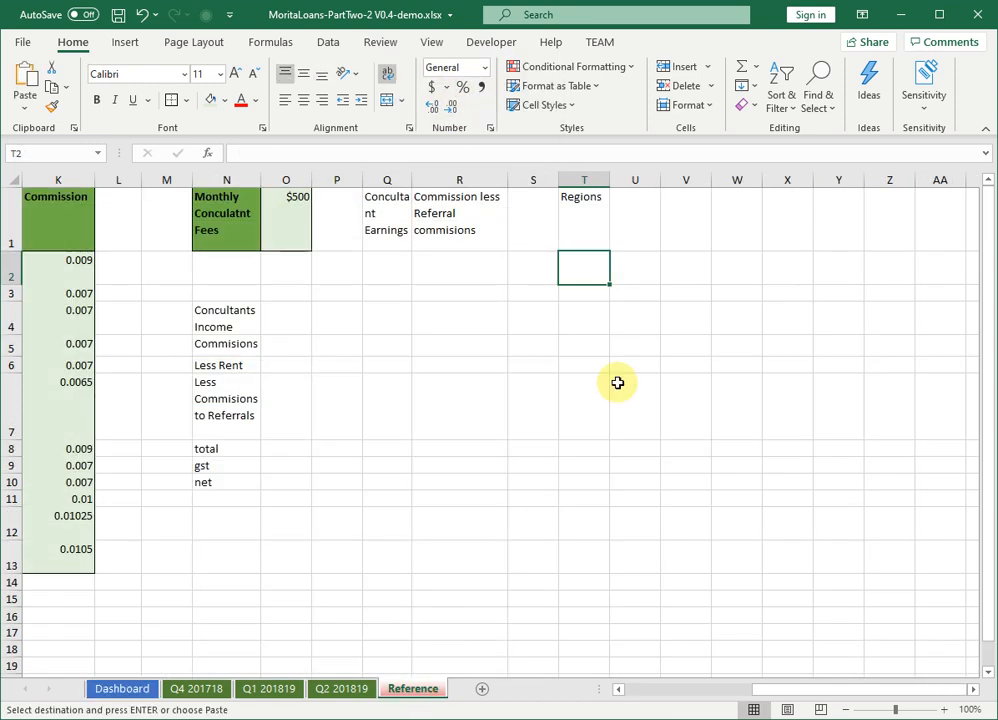
pyautogui.rightClick(594, 269)
pyautogui.click(660, 360)
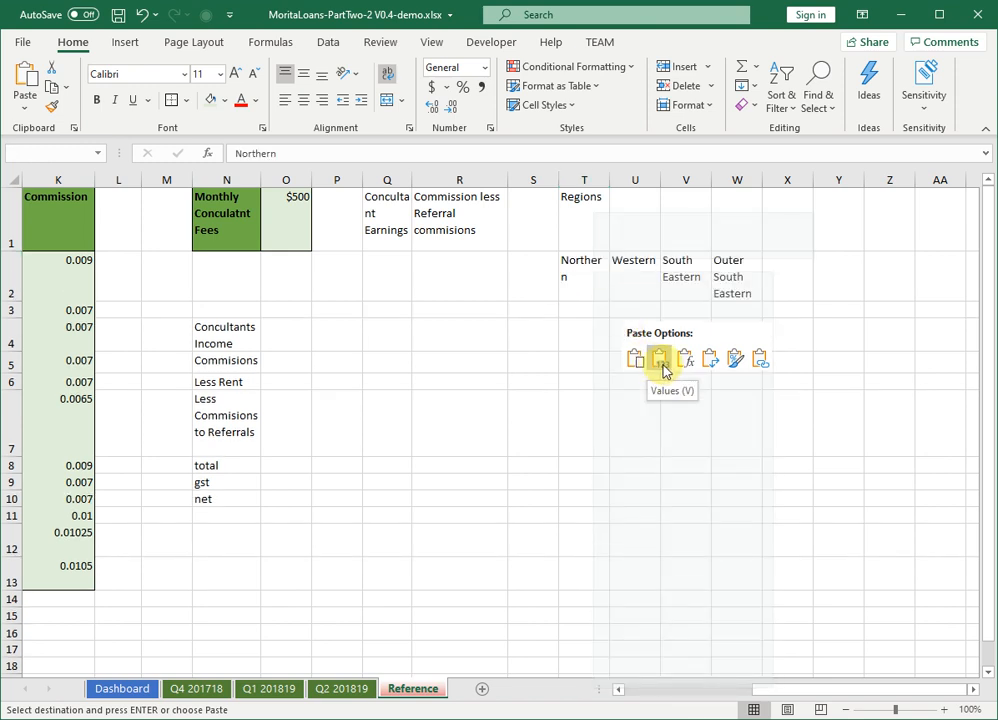
pyautogui.click(760, 362)
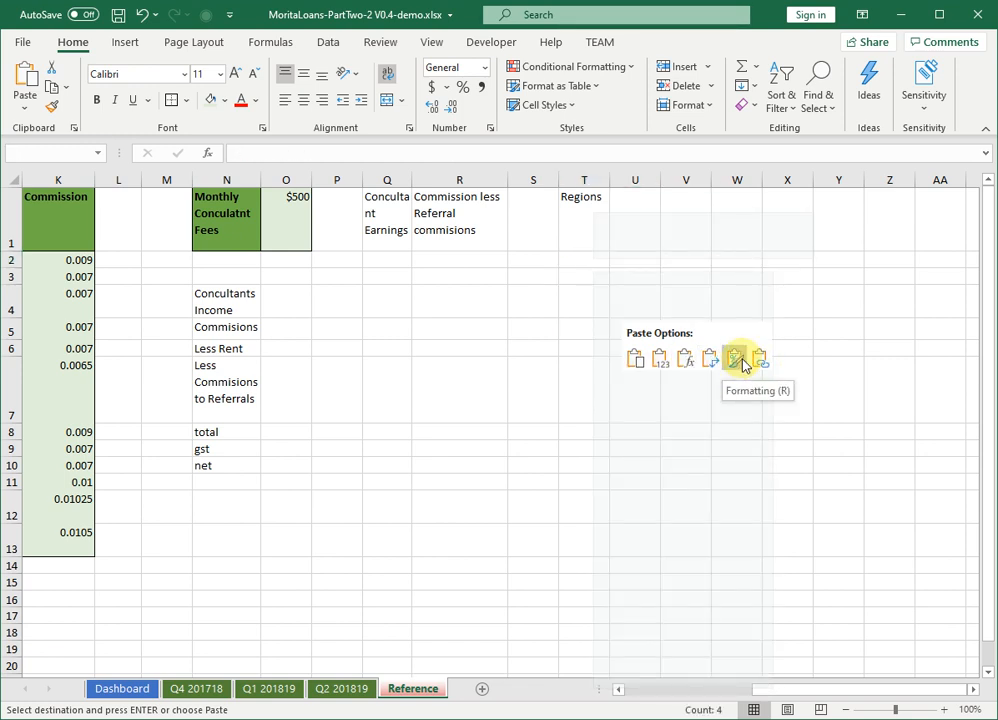
pyautogui.click(575, 265)
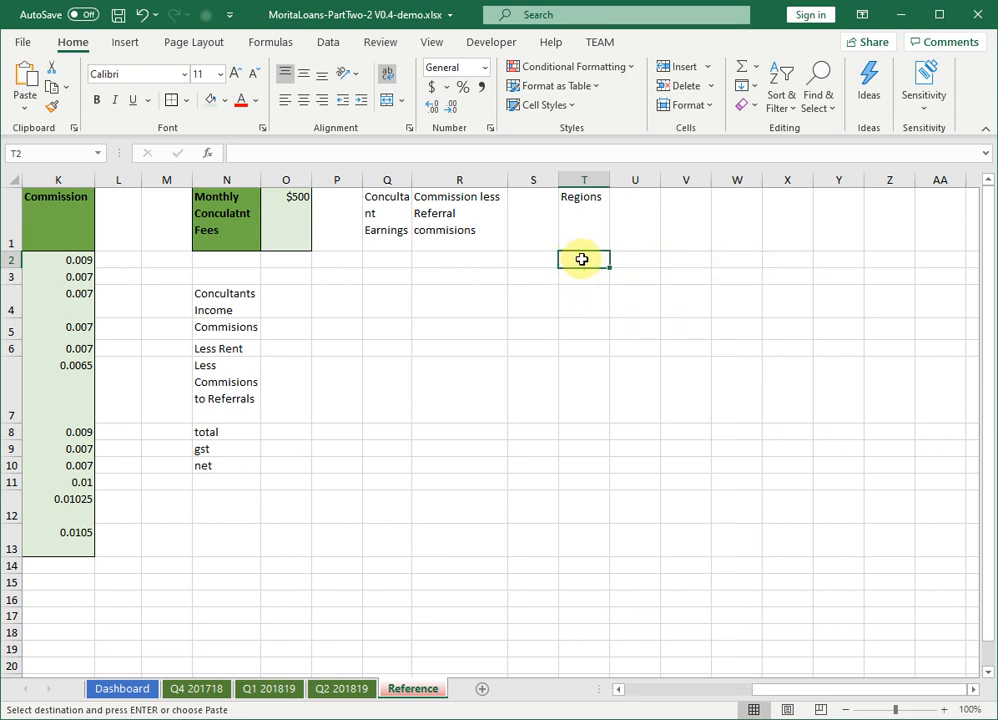
pyautogui.rightClick(585, 265)
pyautogui.click(642, 371)
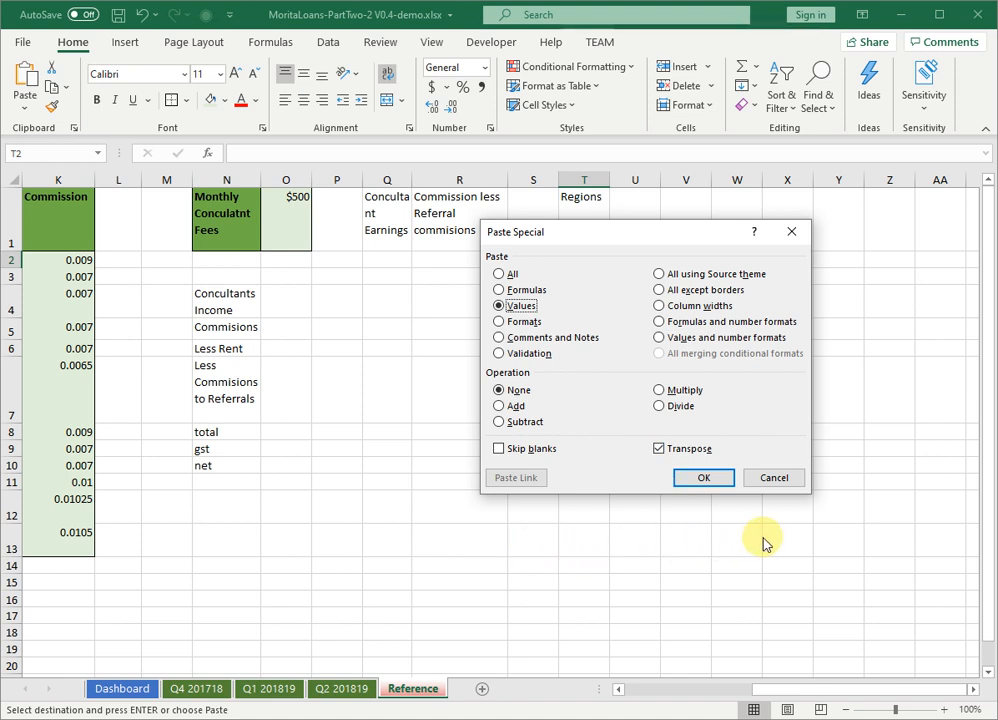
pyautogui.click(705, 479)
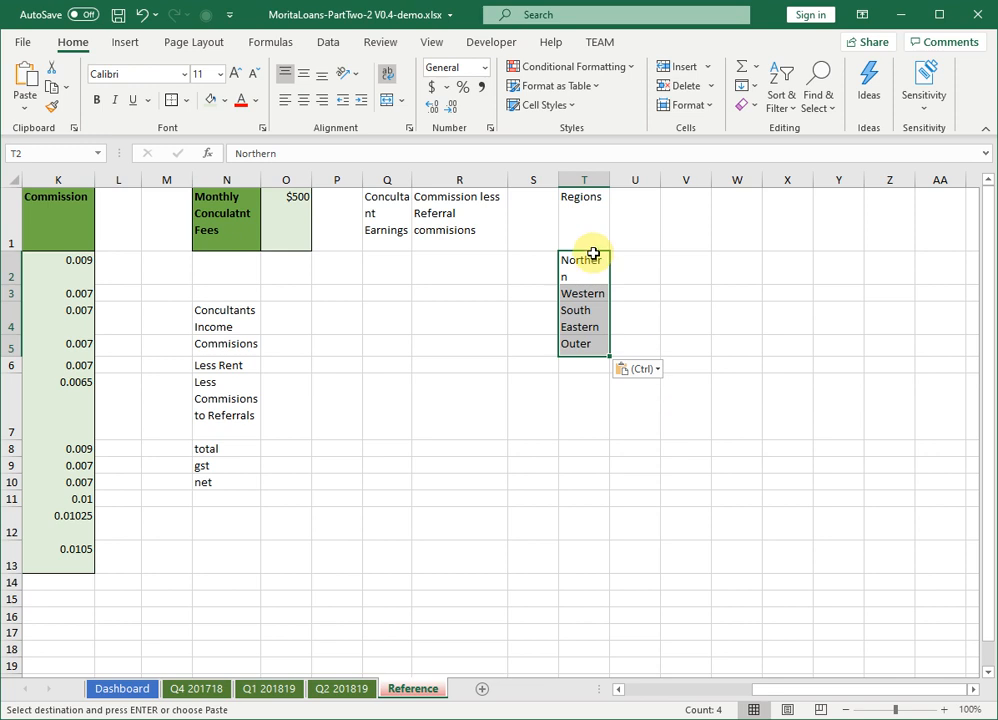
# Autofit the width of column T on the Reference sheet to the region names and compare them with the Dashboard's row 17
pyautogui.doubleClick(609, 179)
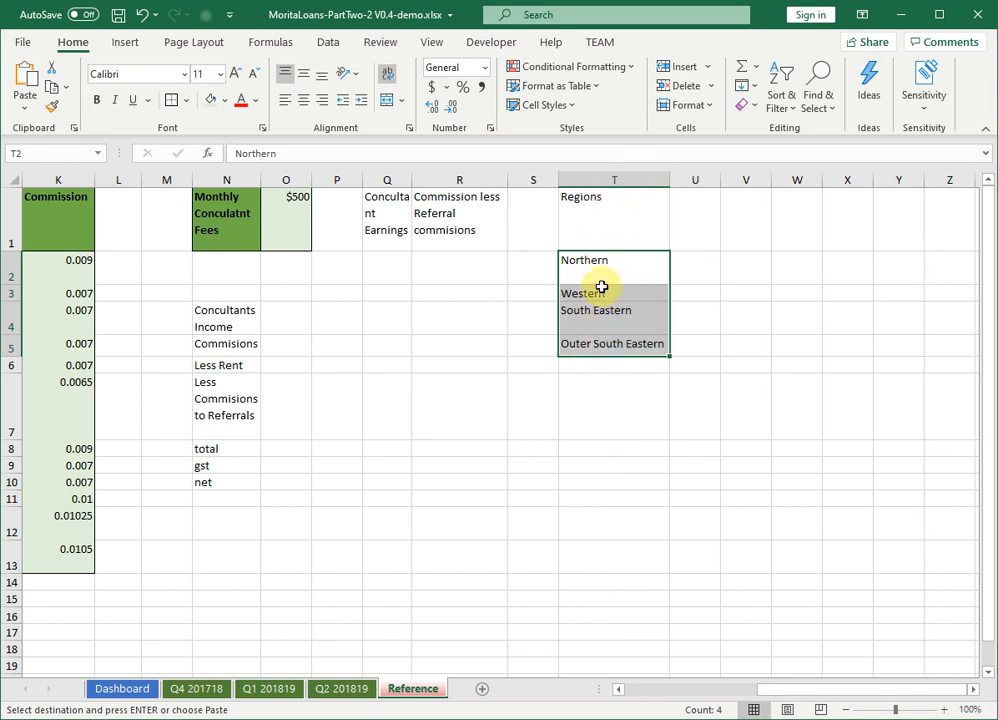
pyautogui.click(131, 688)
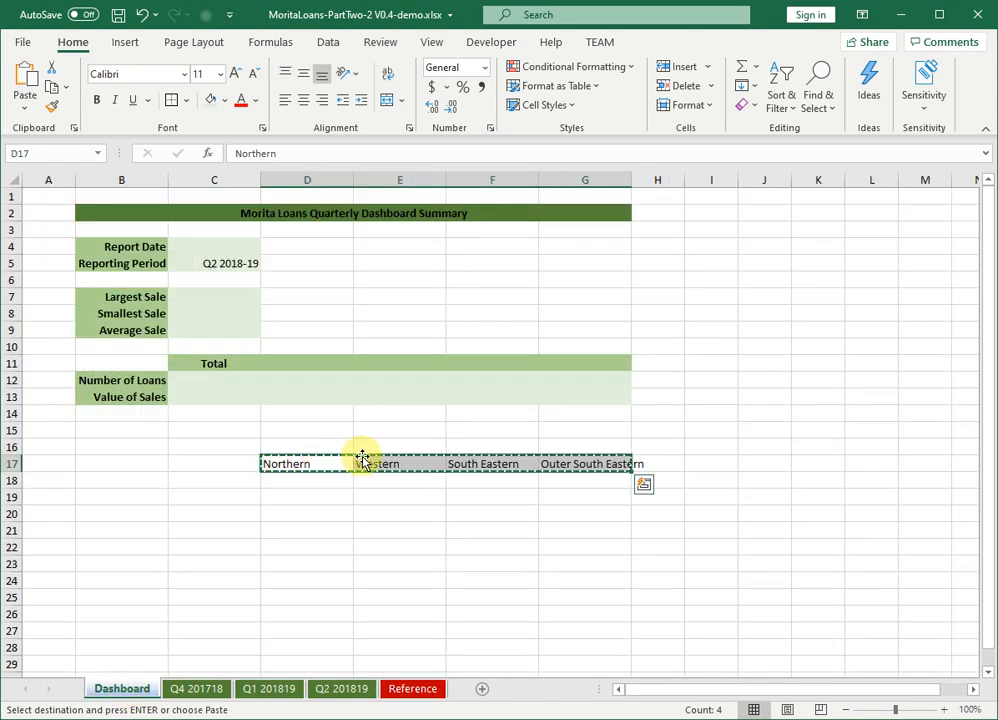
pyautogui.click(405, 689)
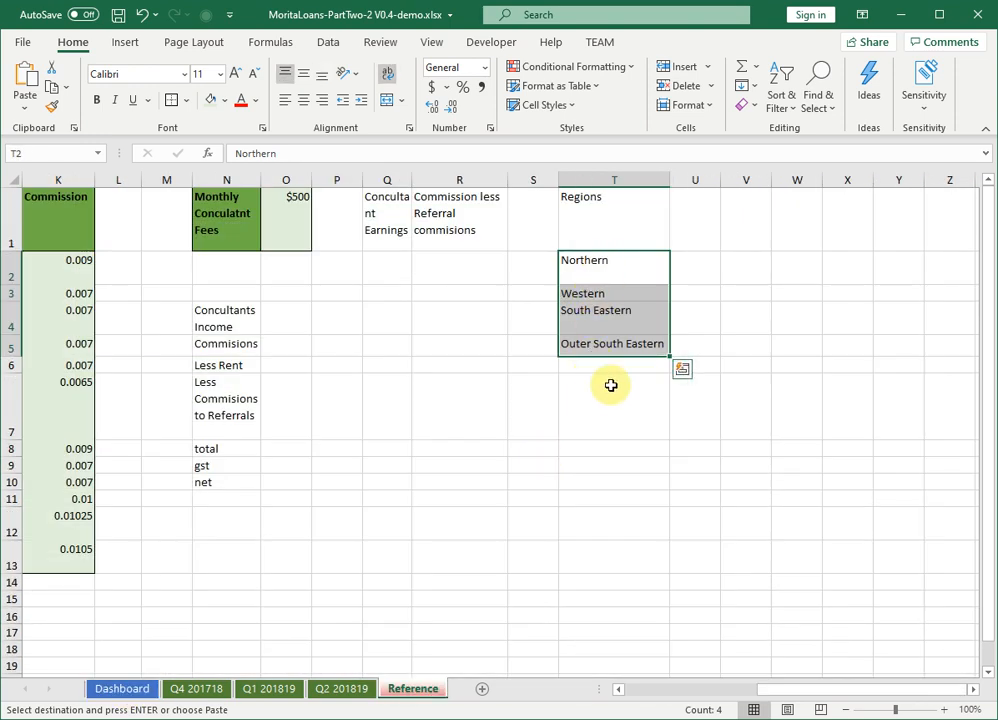
# Copy the formatting of the Monthly Conculatnt Fees heading in N1 onto the Regions heading in T1
pyautogui.click(603, 215)
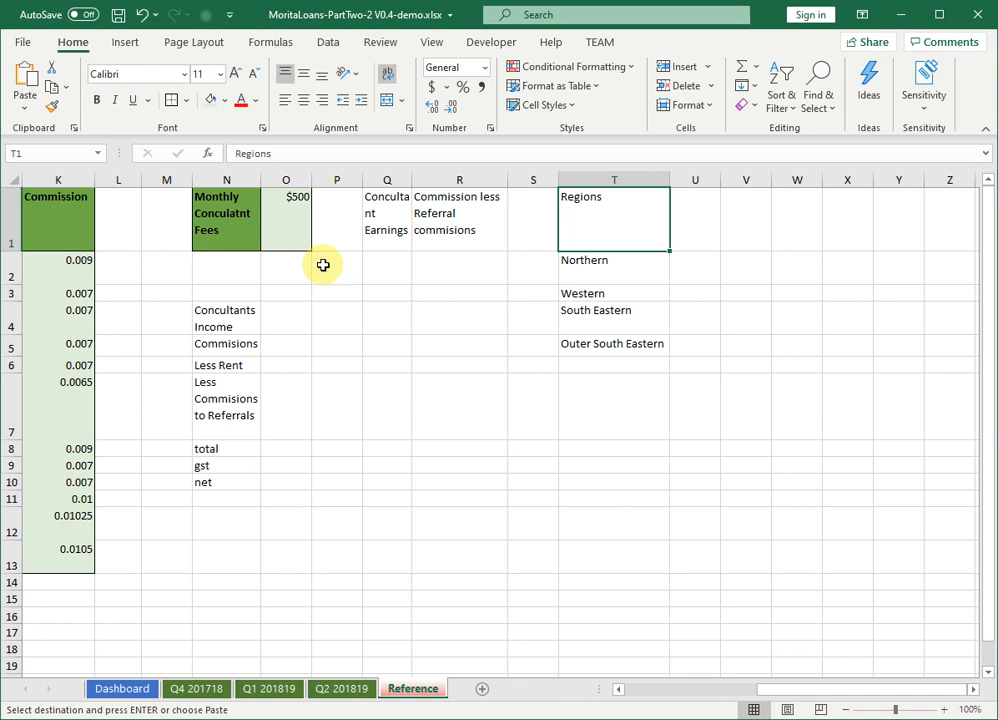
pyautogui.click(218, 218)
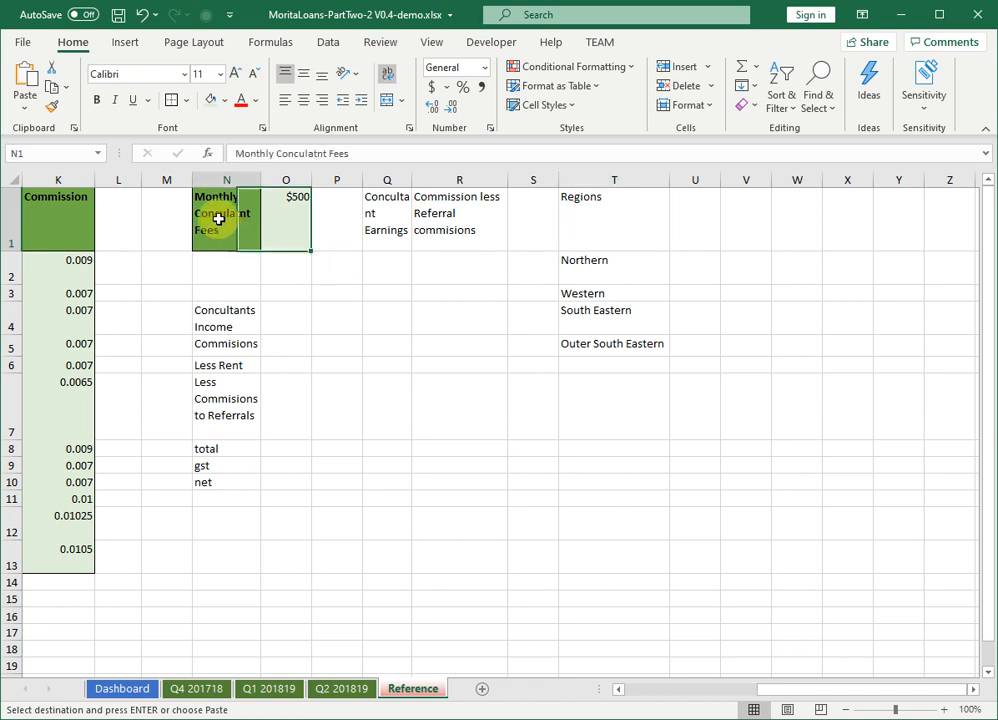
pyautogui.click(52, 107)
pyautogui.click(581, 213)
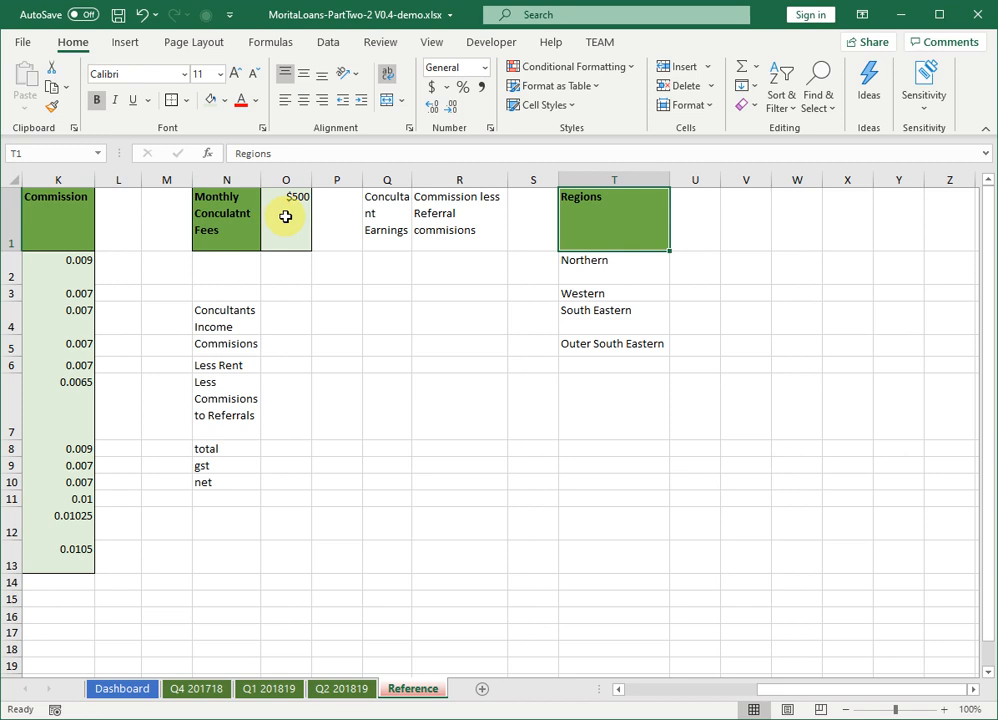
# Fill the region names in T2:T5 with light green
pyautogui.moveTo(572, 263); pyautogui.dragTo(584, 341)
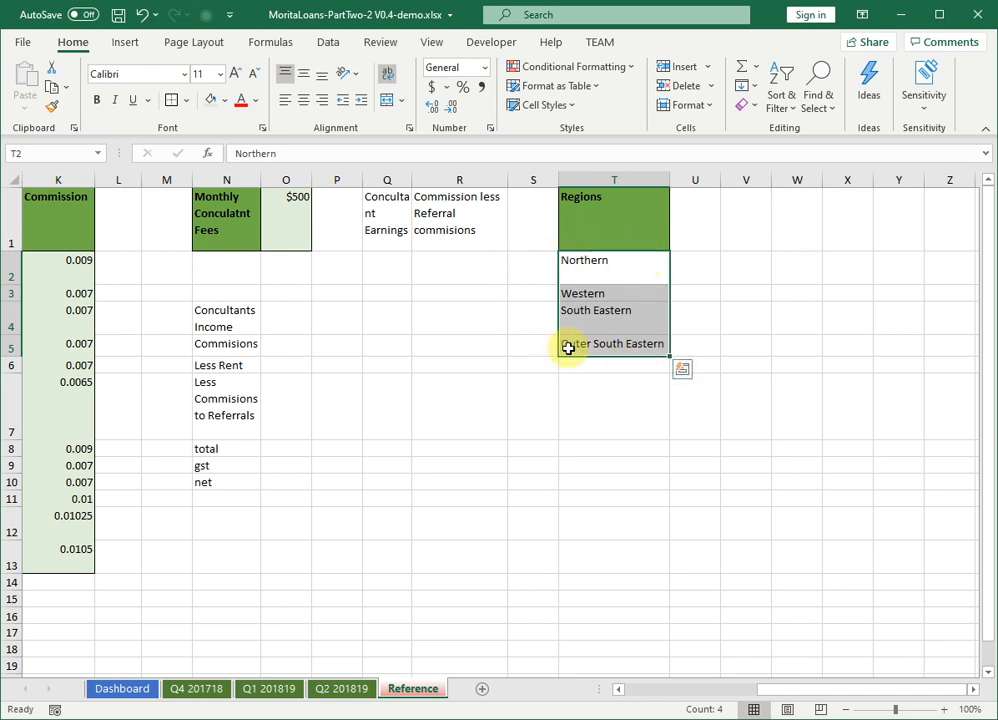
pyautogui.click(579, 383)
pyautogui.moveTo(602, 282); pyautogui.dragTo(603, 345)
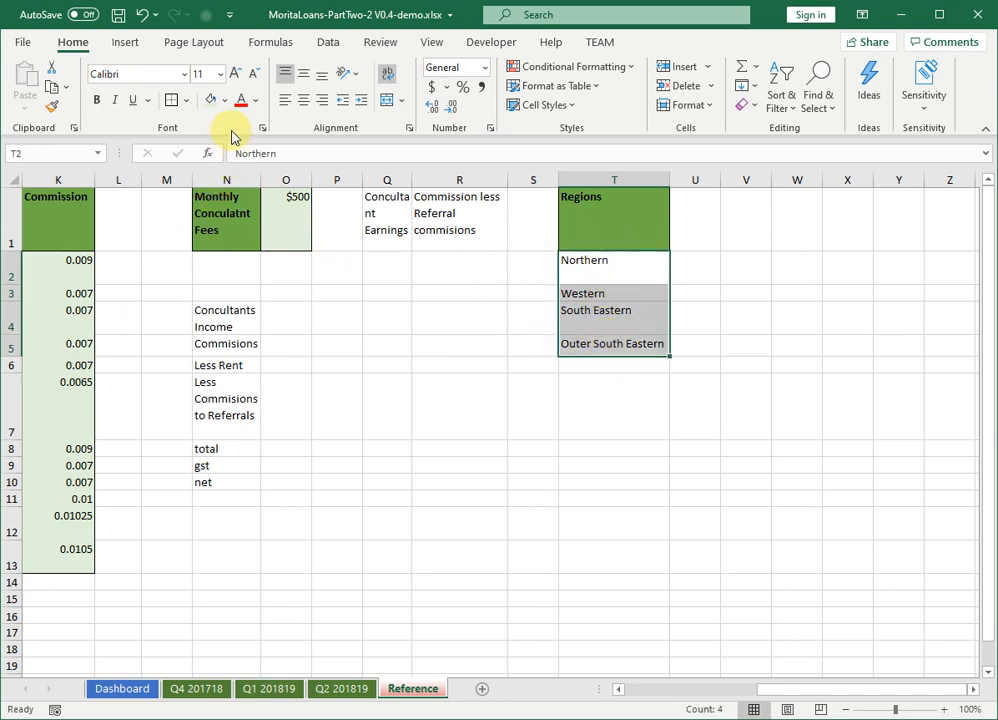
pyautogui.click(211, 102)
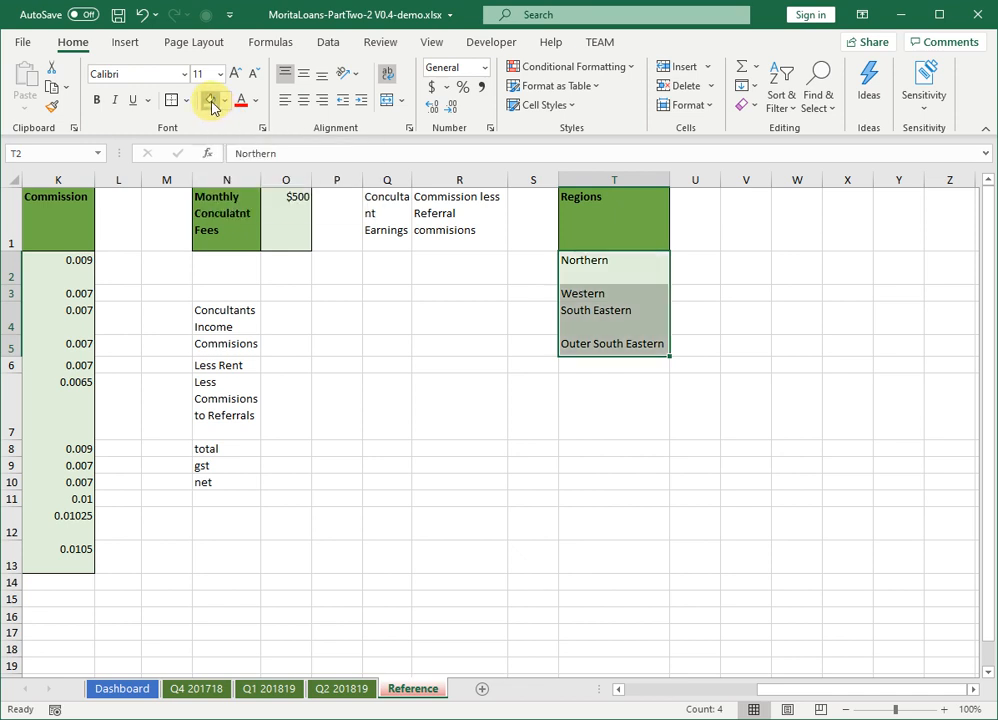
pyautogui.click(604, 262)
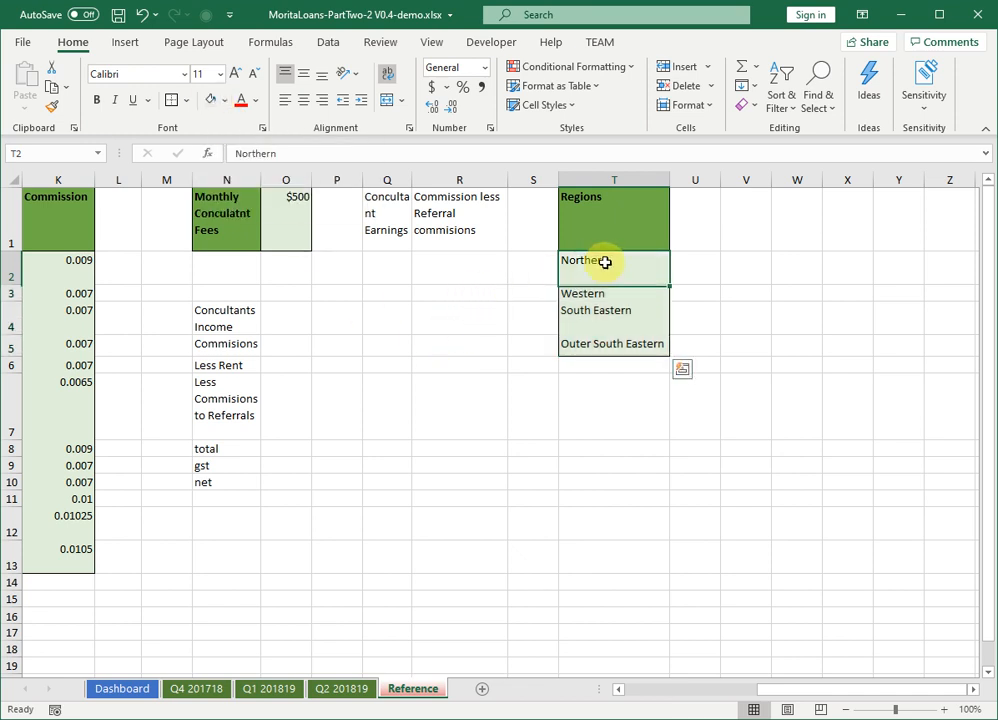
pyautogui.moveTo(604, 265); pyautogui.dragTo(604, 341)
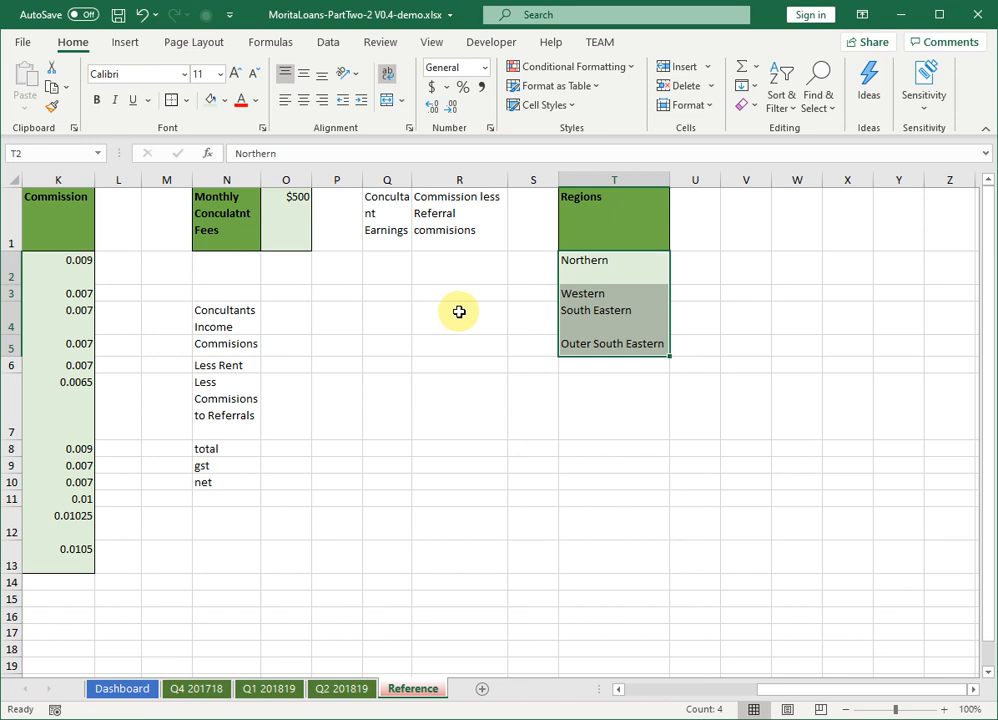
# Start a data validation rule for E2 under Region on the Q2 201819 sheet, allowing a List
pyautogui.click(338, 690)
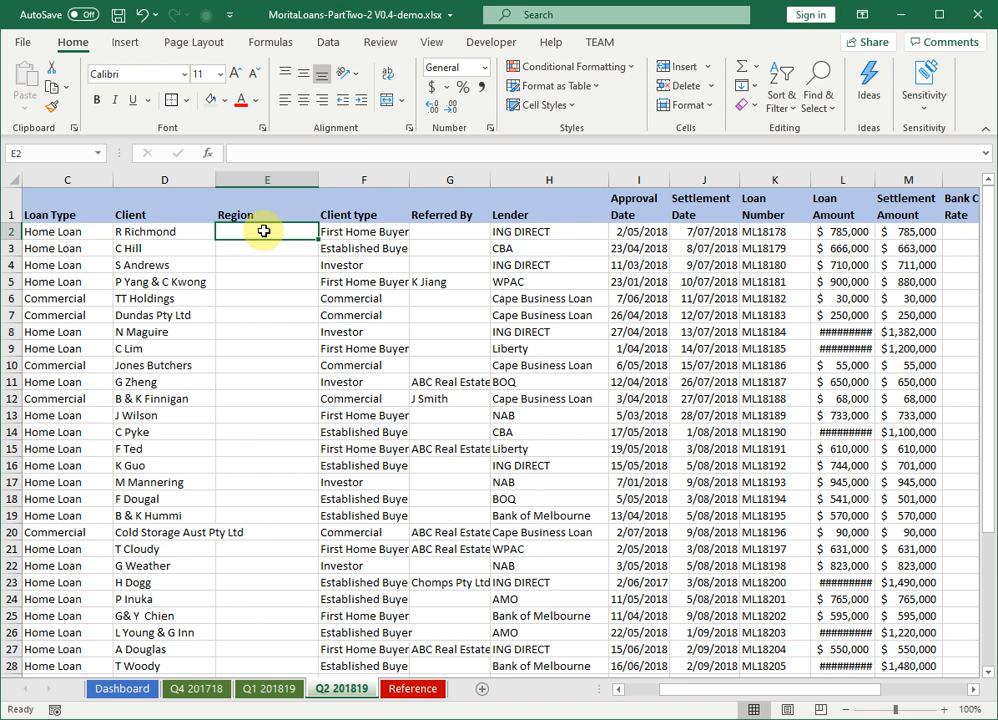
pyautogui.click(328, 42)
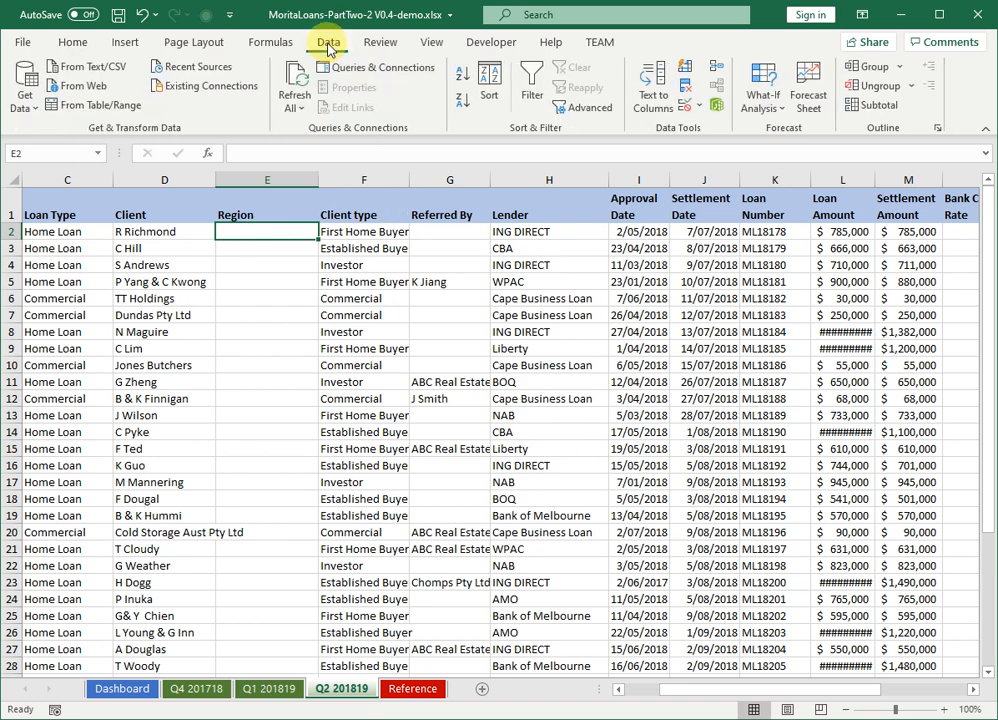
pyautogui.click(701, 110)
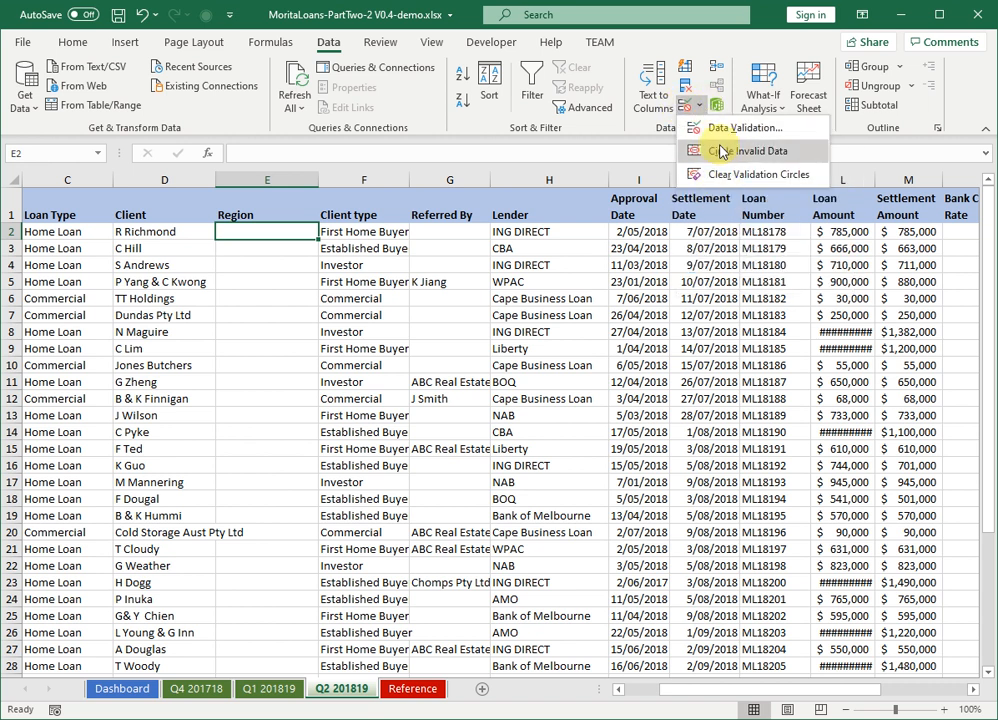
pyautogui.click(687, 104)
pyautogui.moveTo(462, 108); pyautogui.dragTo(359, 282)
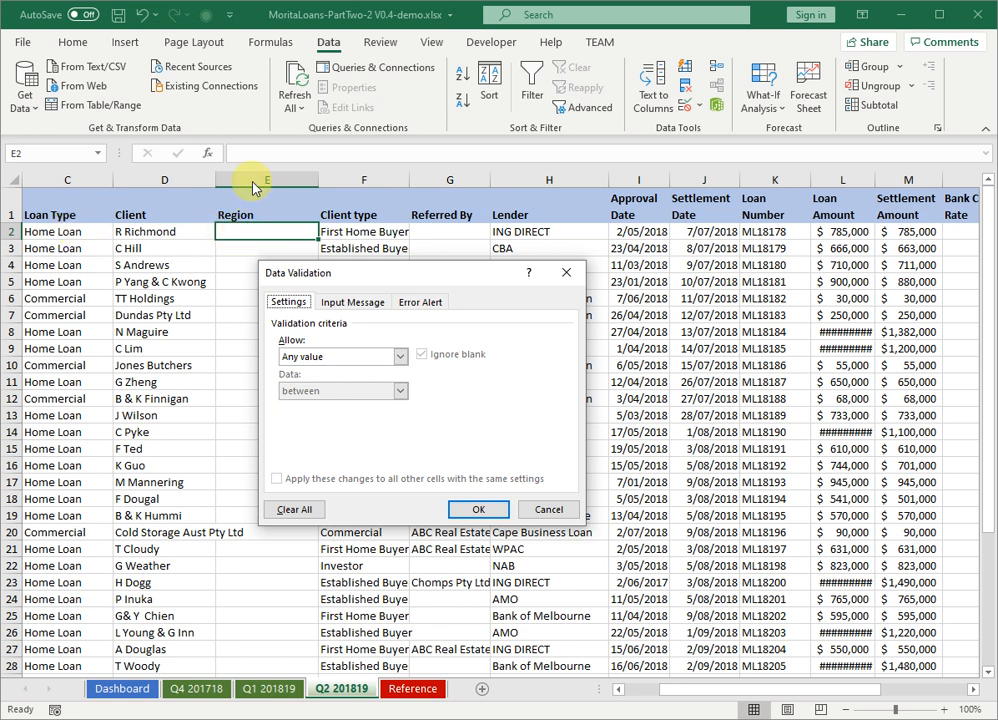
pyautogui.click(400, 356)
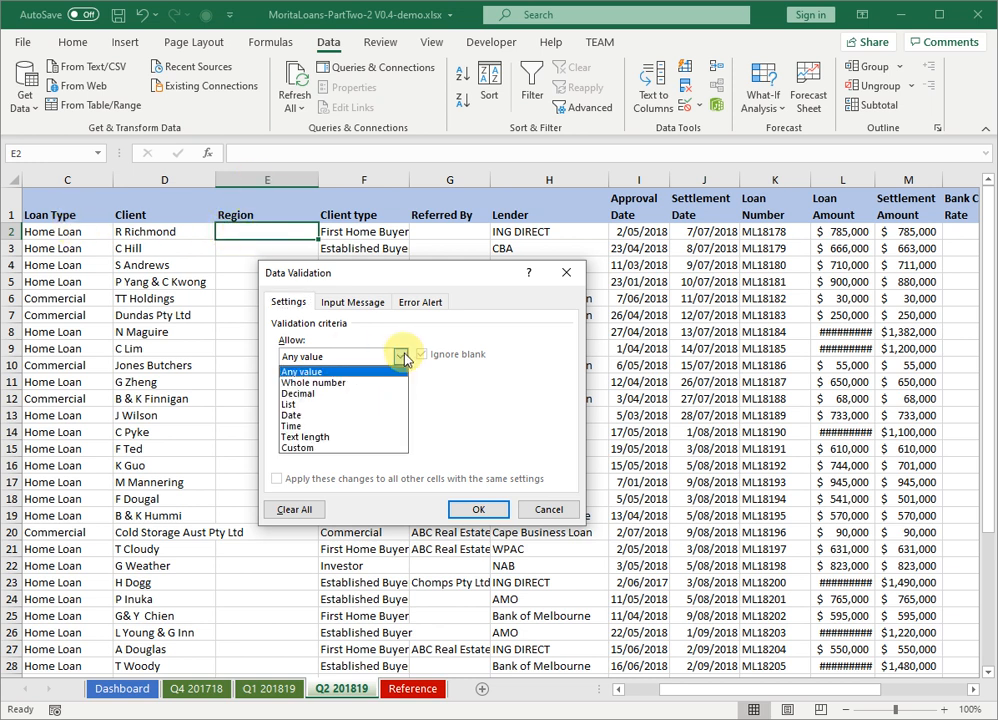
pyautogui.click(316, 405)
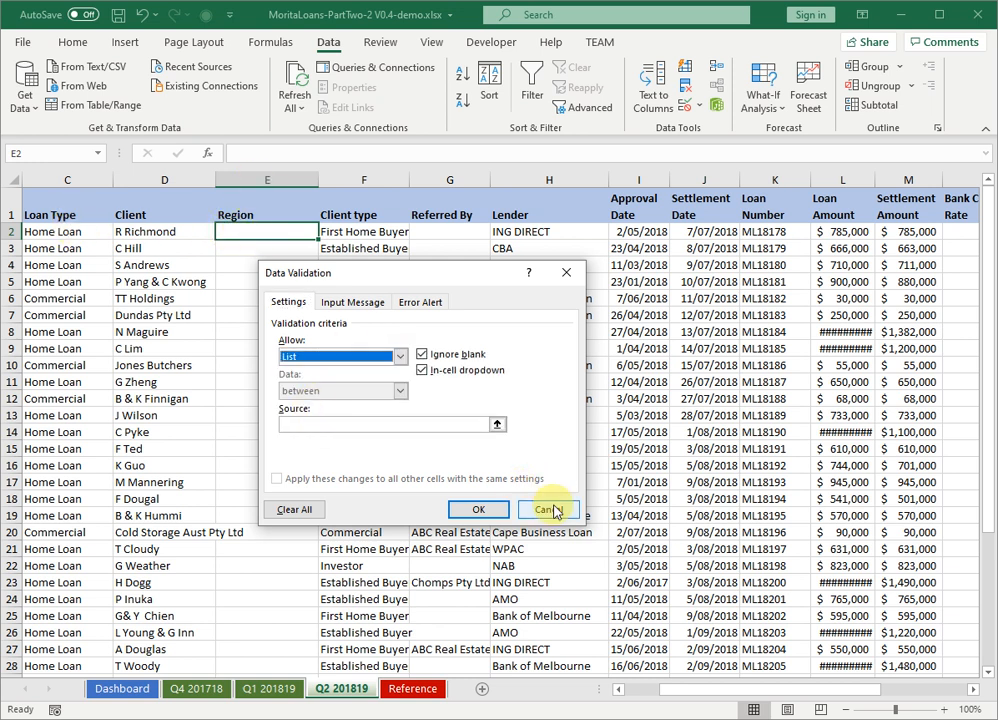
# Set the list source to =Reference!$T$2:$T$5 and apply the validation rule to E2
pyautogui.click(297, 424)
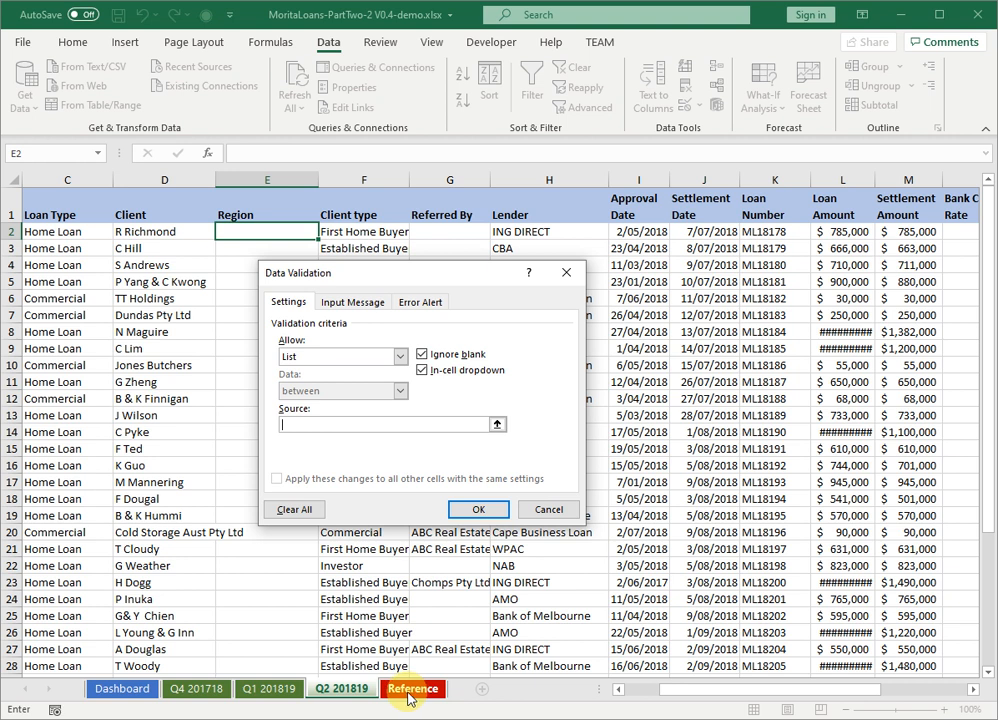
pyautogui.moveTo(610, 262); pyautogui.dragTo(613, 350)
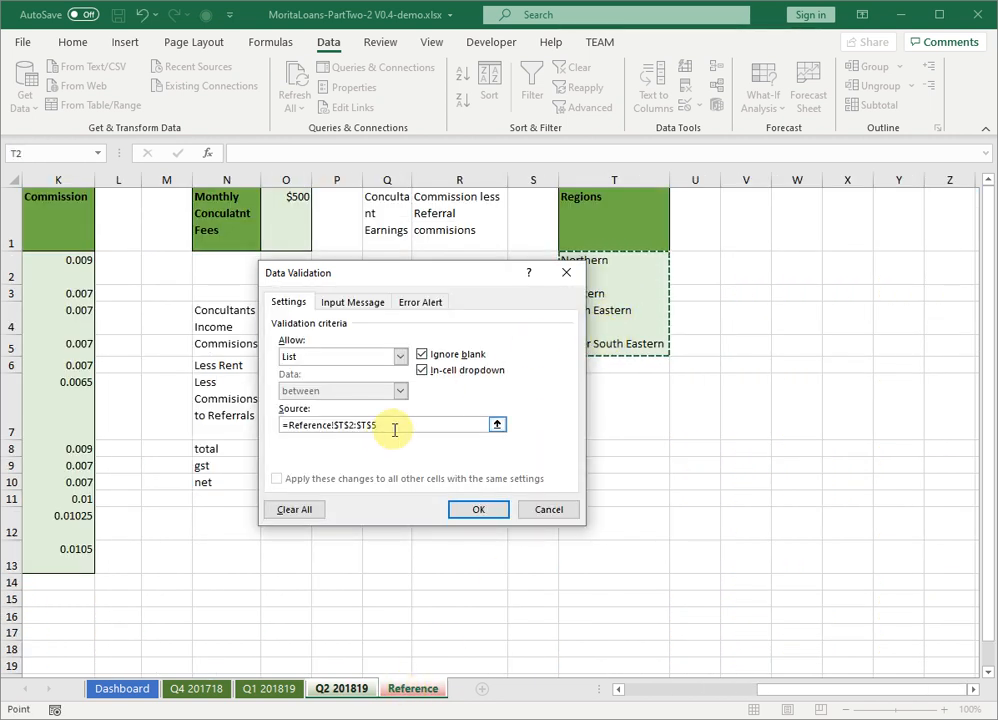
pyautogui.moveTo(394, 271); pyautogui.dragTo(334, 264)
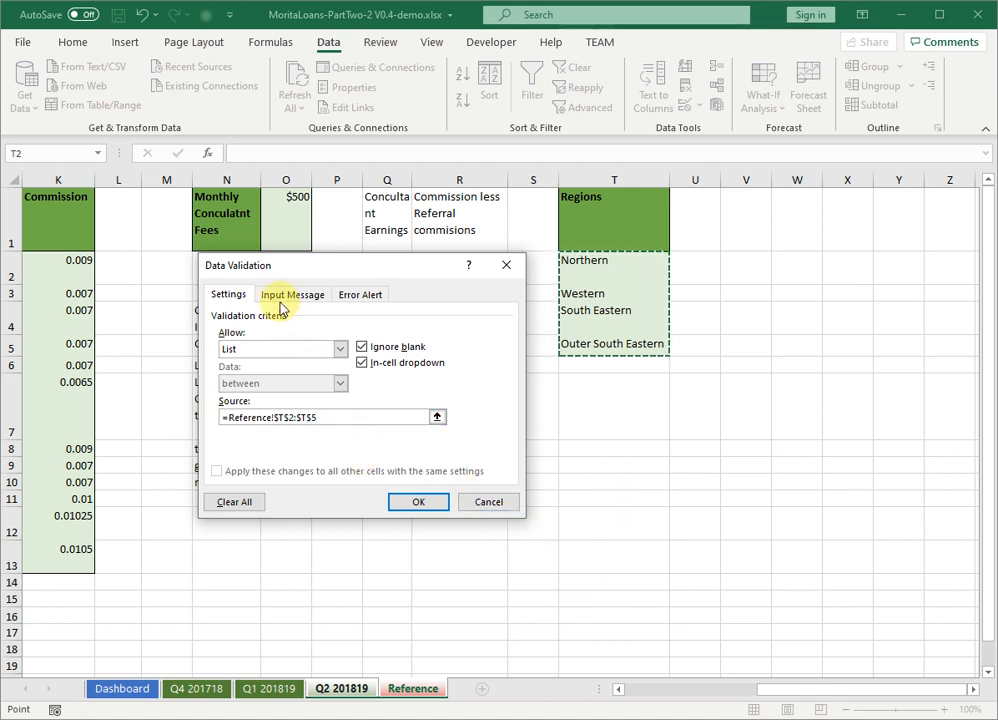
pyautogui.click(414, 501)
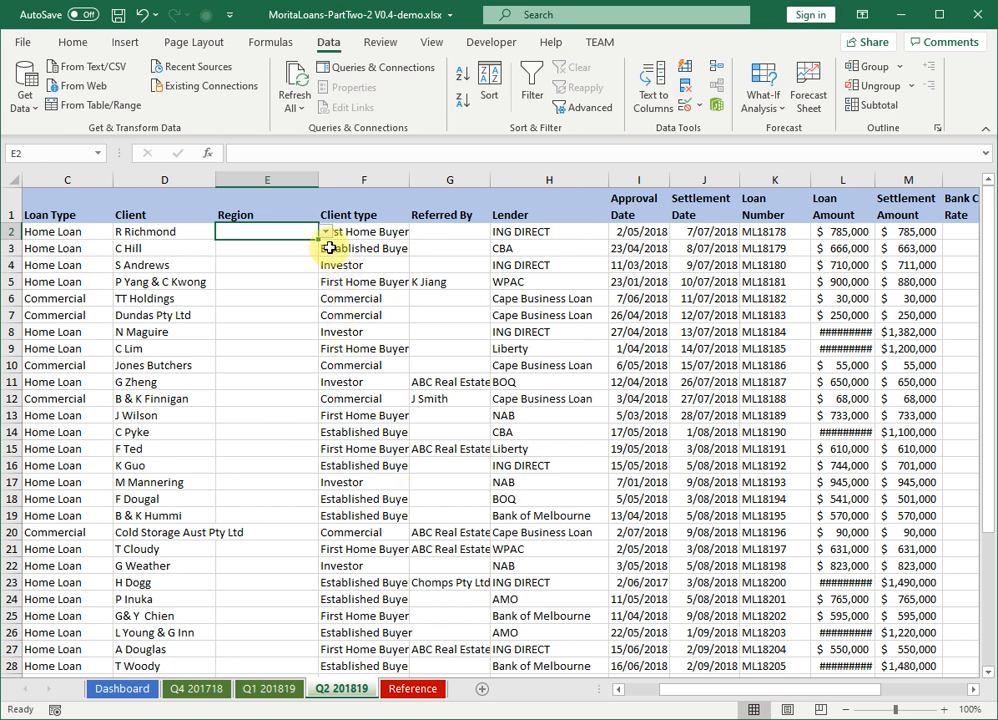
# Check the region choices offered in E2 and whether the Region cells below it have a dropdown
pyautogui.click(326, 231)
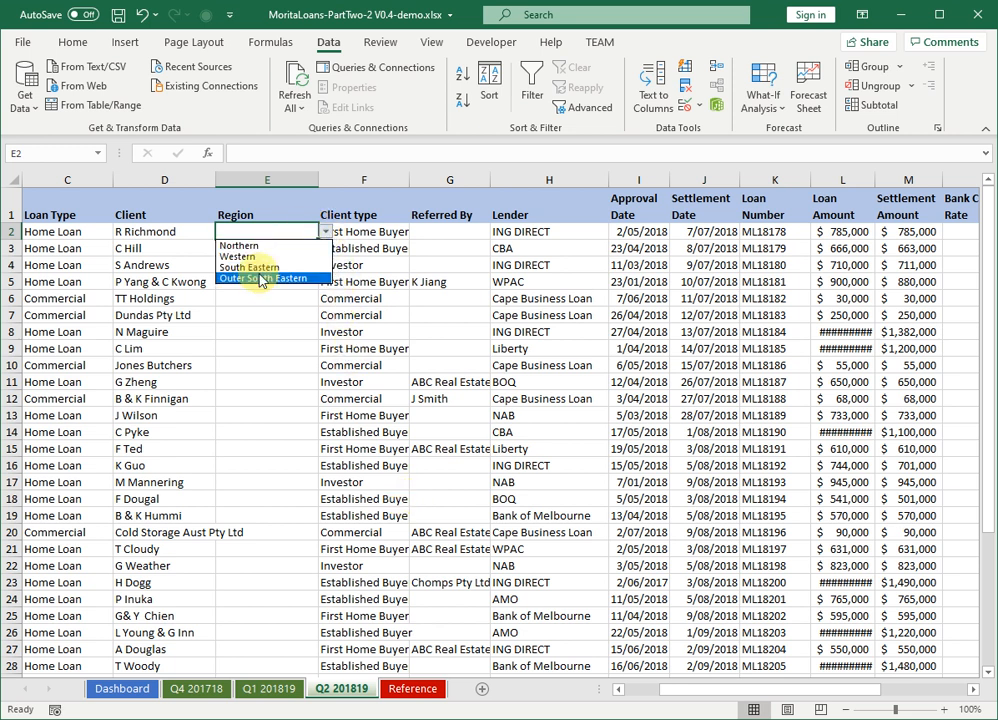
pyautogui.click(262, 230)
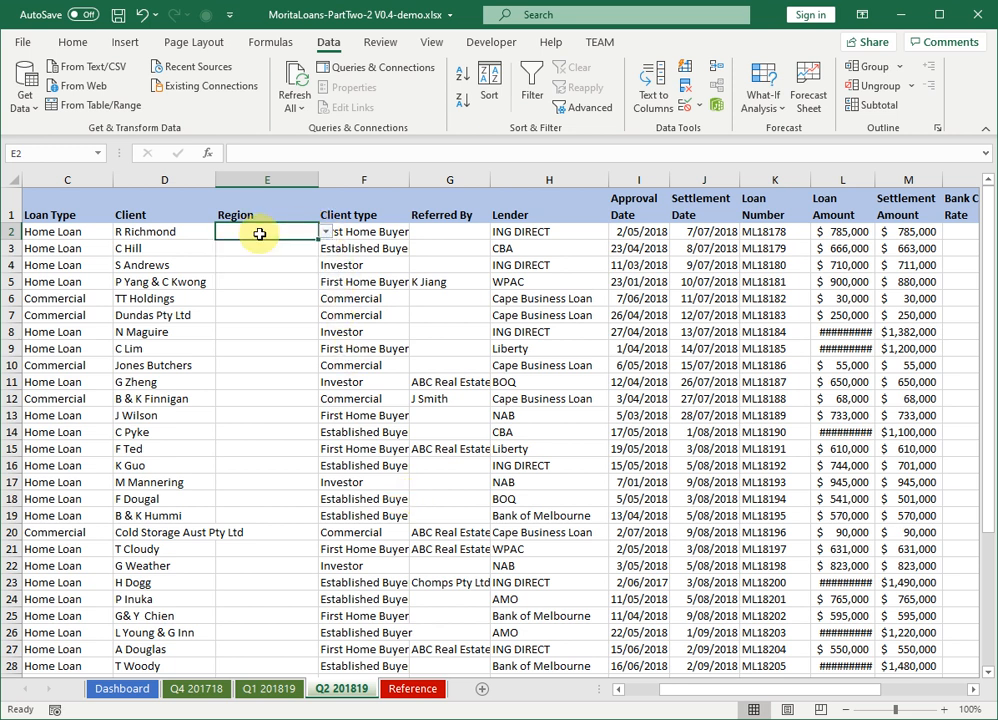
pyautogui.click(290, 248)
pyautogui.click(259, 284)
pyautogui.click(268, 316)
pyautogui.click(276, 250)
pyautogui.click(269, 230)
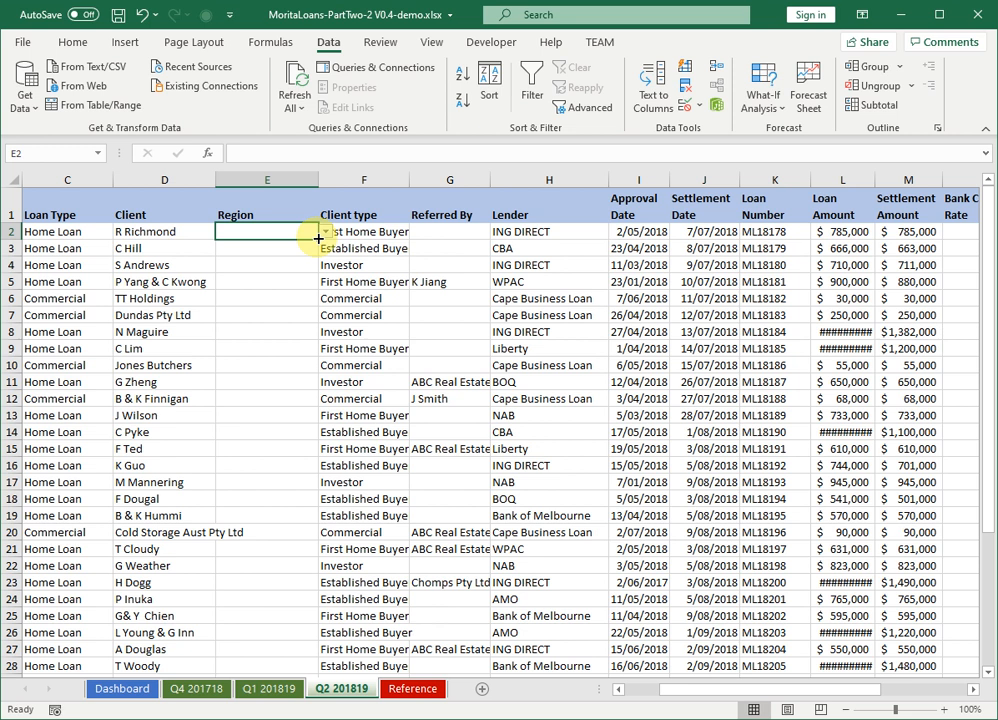
# Copy E2 and paste only its validation into the remaining Region cells, E3:E33
pyautogui.rightClick(267, 232)
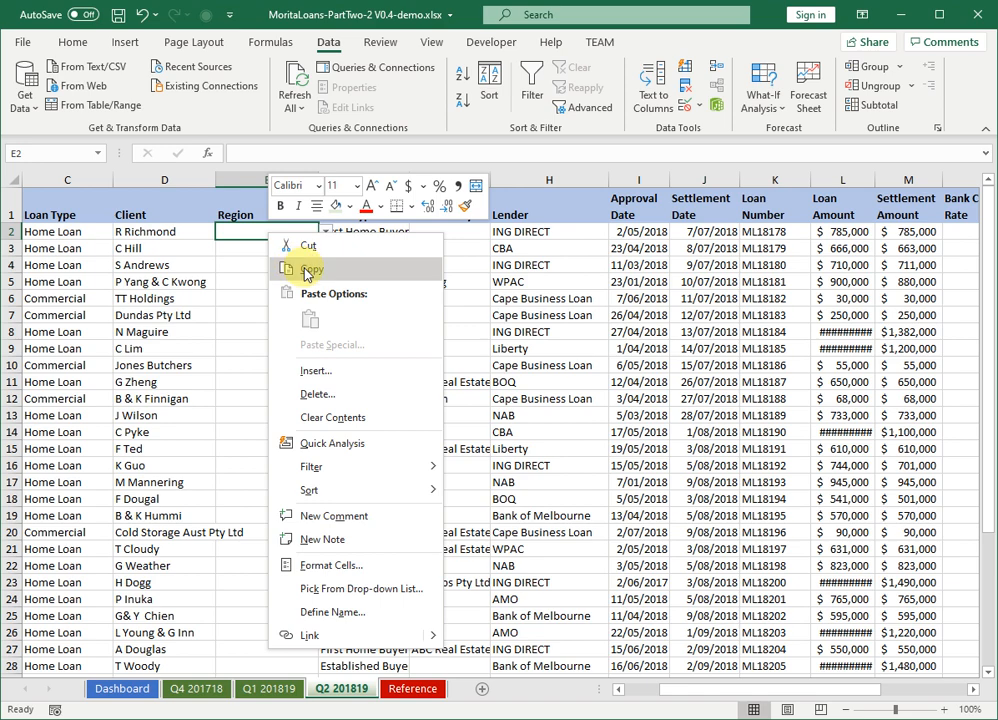
pyautogui.click(282, 265)
pyautogui.moveTo(276, 250); pyautogui.dragTo(275, 606)
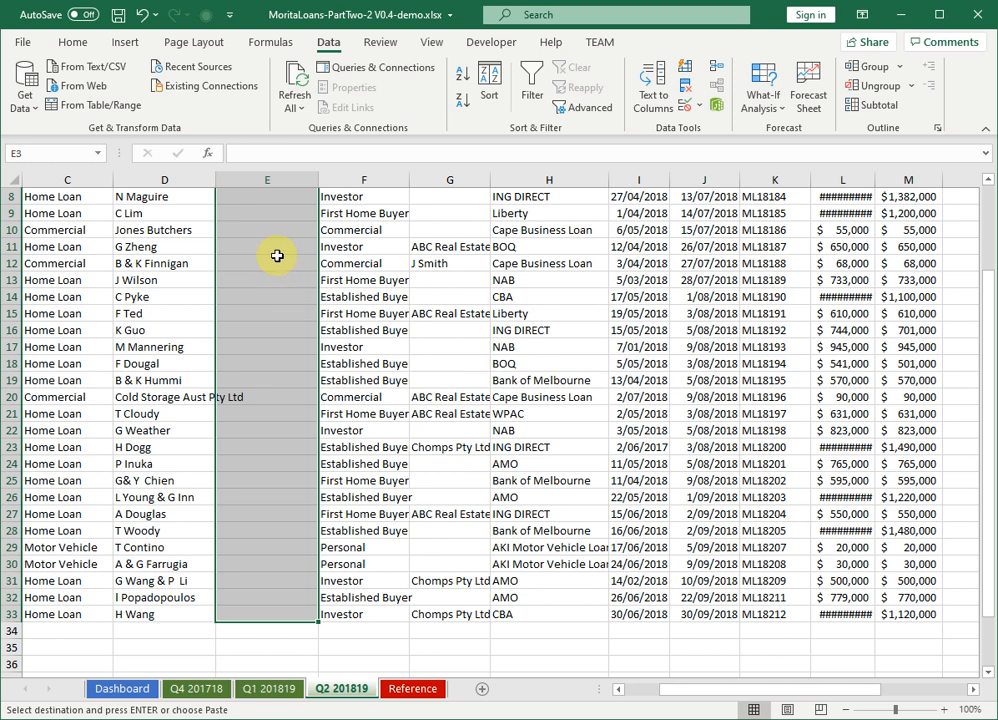
pyautogui.scroll(3, 277, 256)
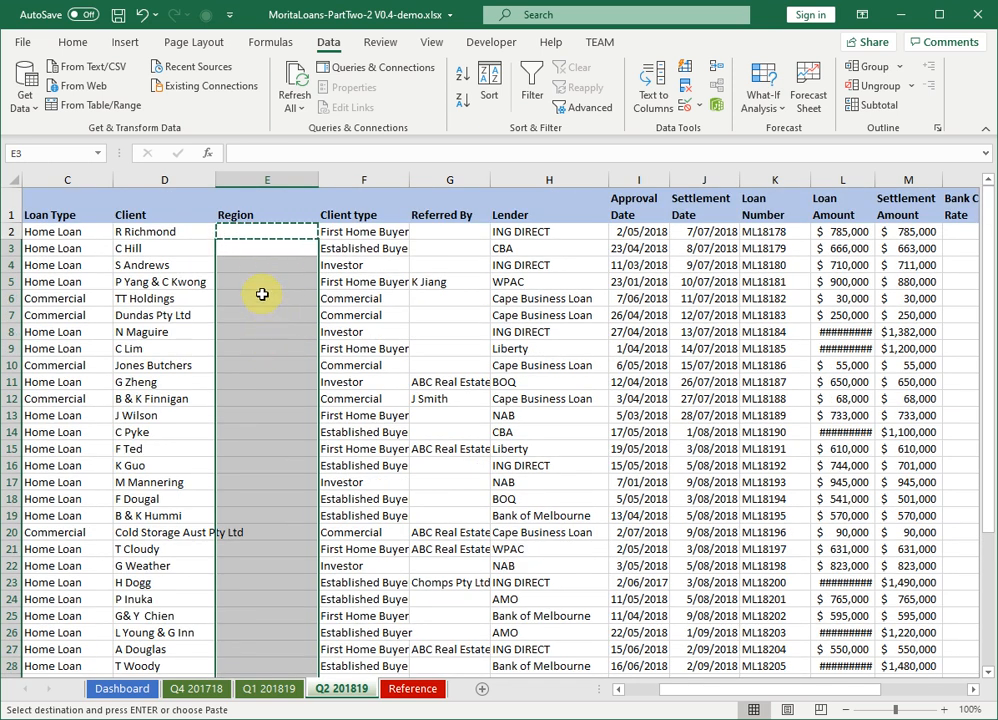
pyautogui.rightClick(263, 298)
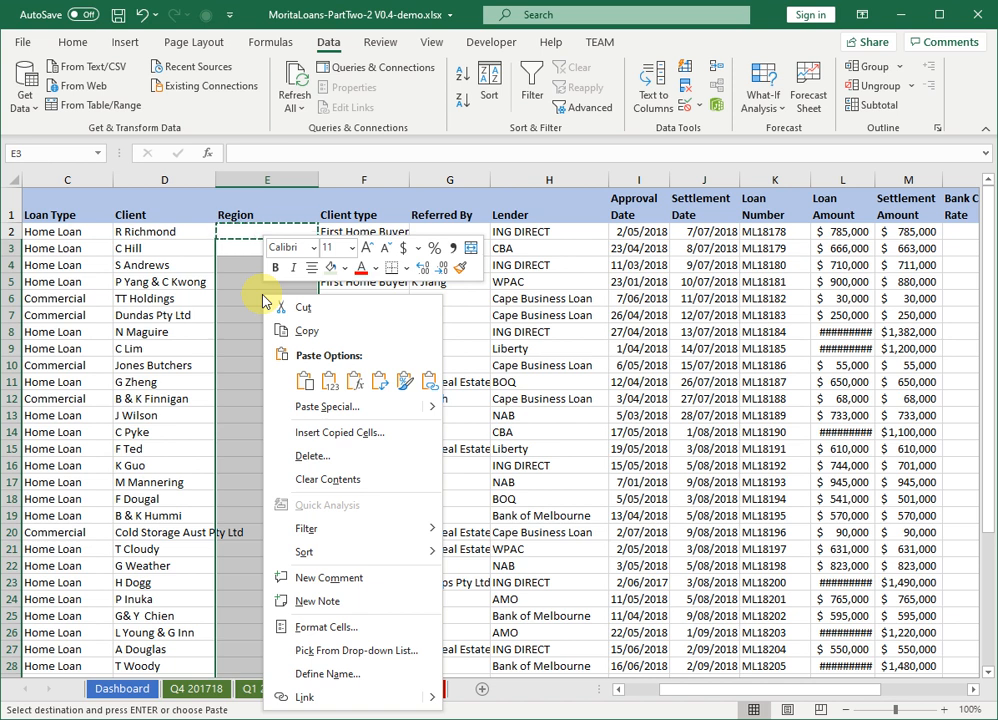
pyautogui.click(326, 406)
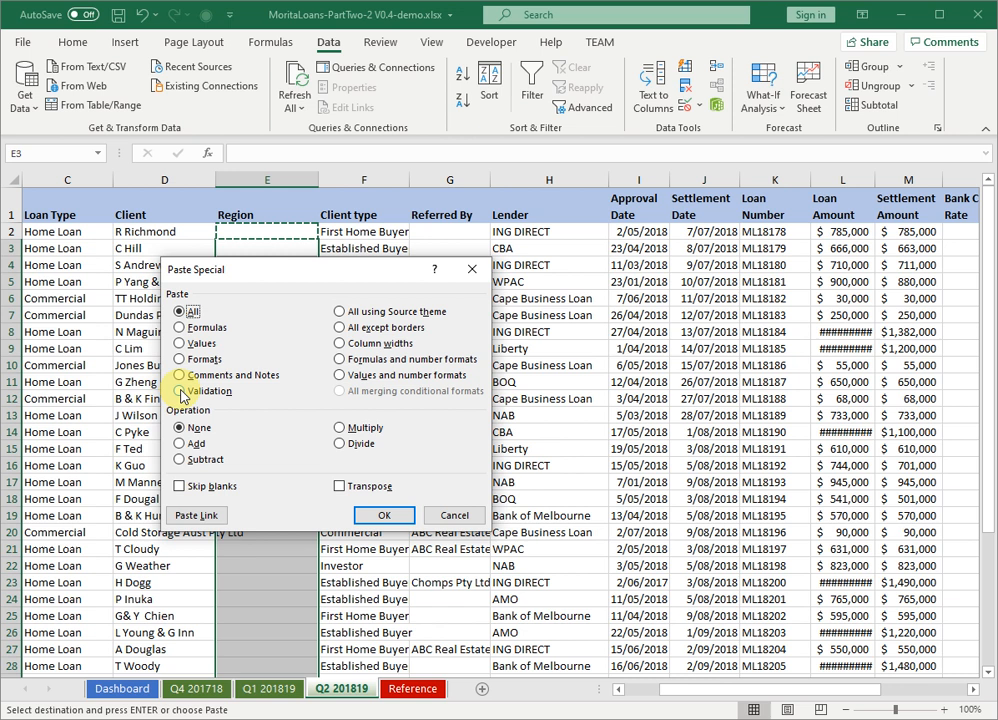
pyautogui.click(180, 391)
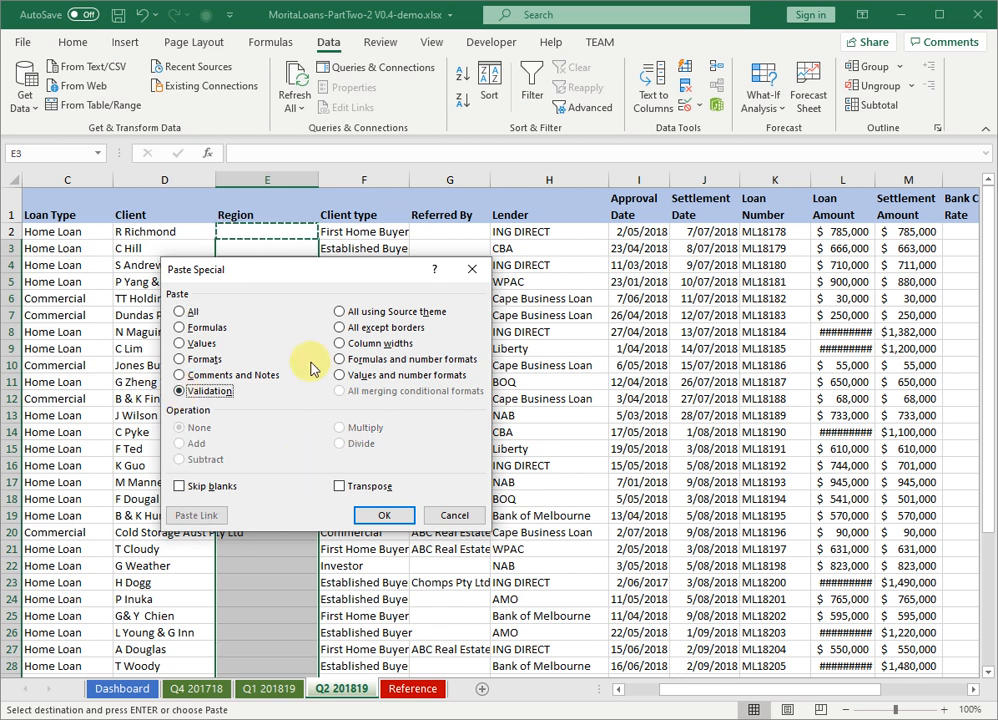
pyautogui.moveTo(296, 277); pyautogui.dragTo(542, 237)
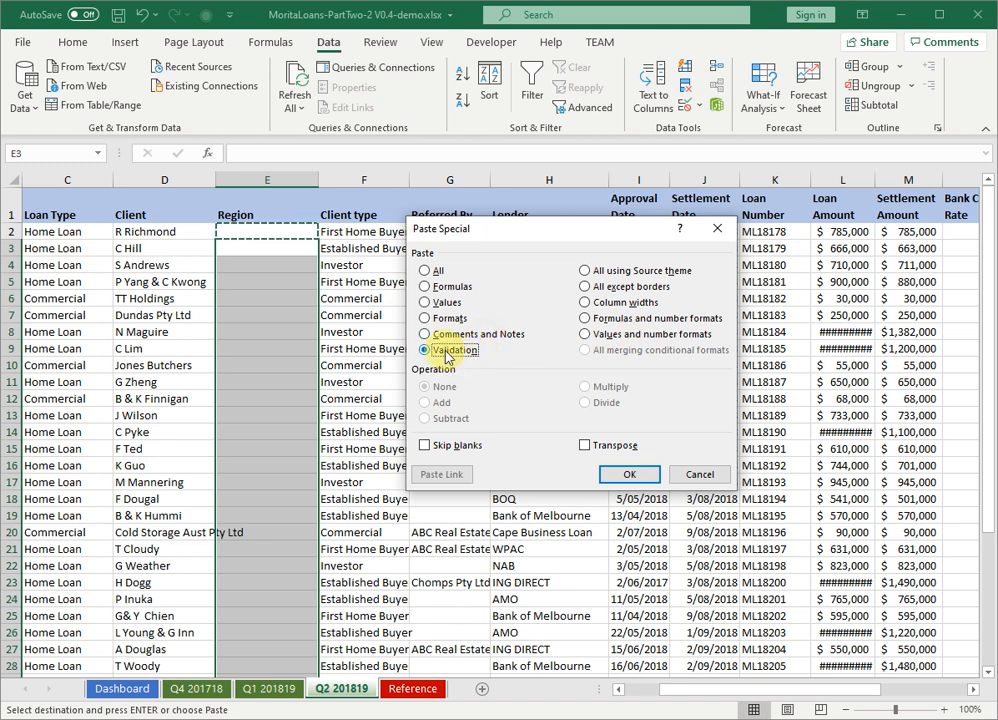
pyautogui.click(625, 476)
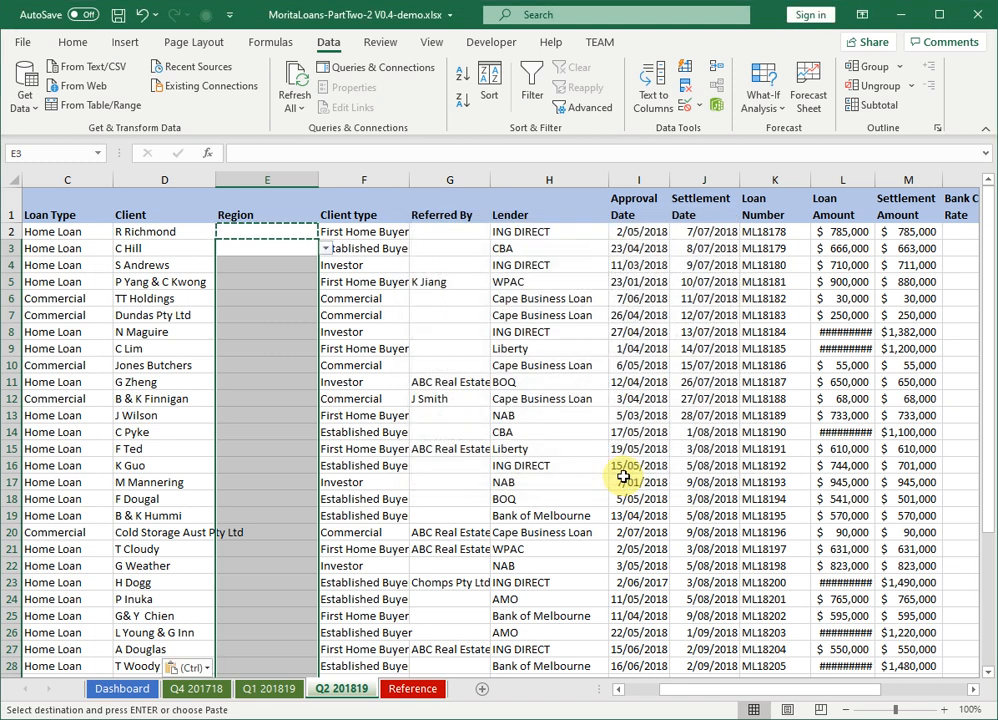
# Check the region dropdown in several cells of the Region column, including E3, E10 and E14
pyautogui.click(264, 298)
pyautogui.click(307, 252)
pyautogui.click(323, 250)
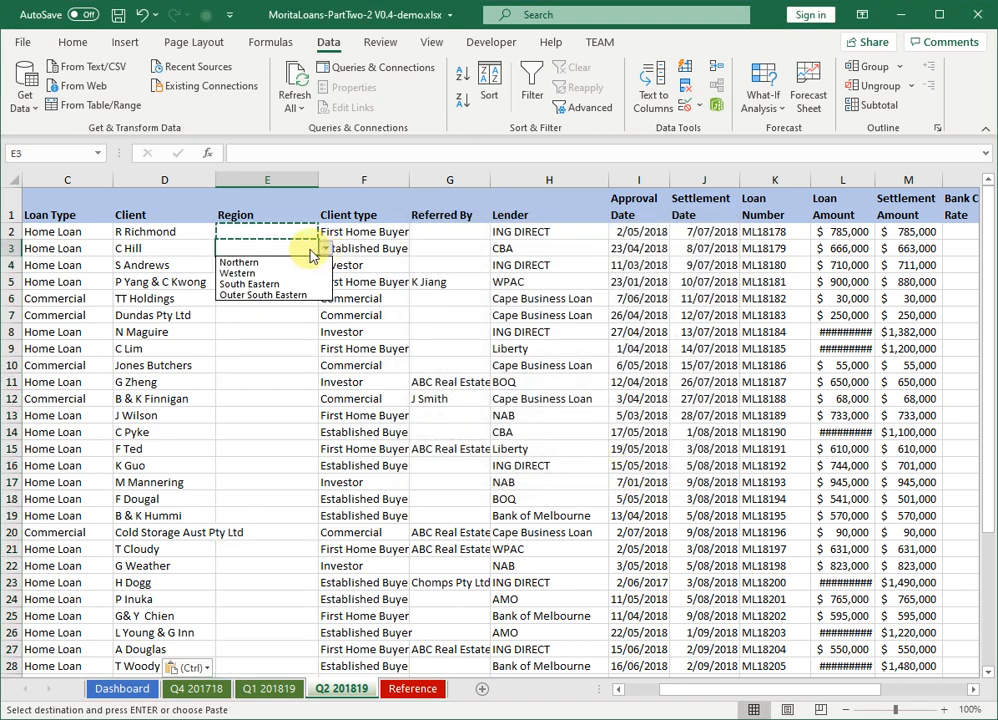
pyautogui.click(276, 368)
pyautogui.click(324, 363)
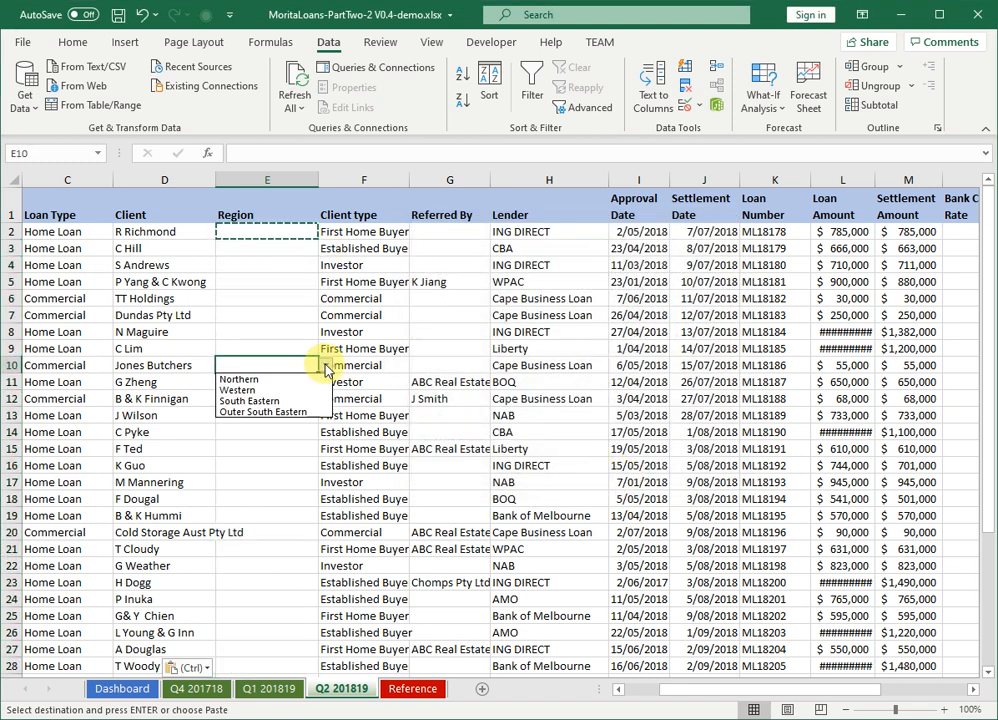
pyautogui.press('Escape')
pyautogui.click(296, 432)
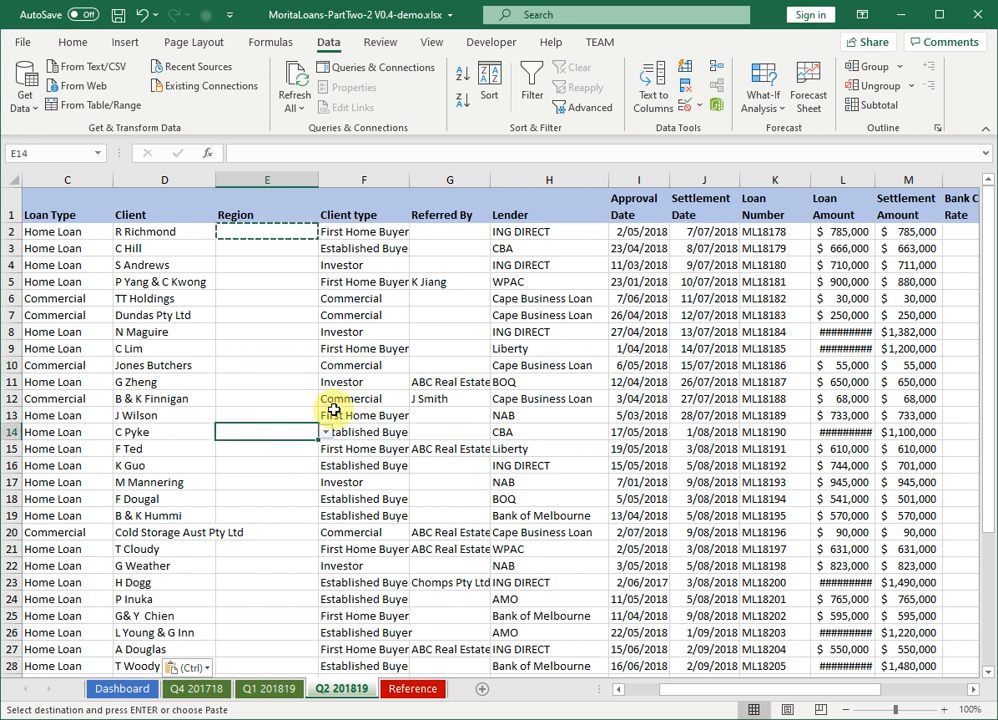
# Check the region choices offered by the dropdowns in Region cells E14 and E17
pyautogui.click(325, 432)
pyautogui.press('Escape')
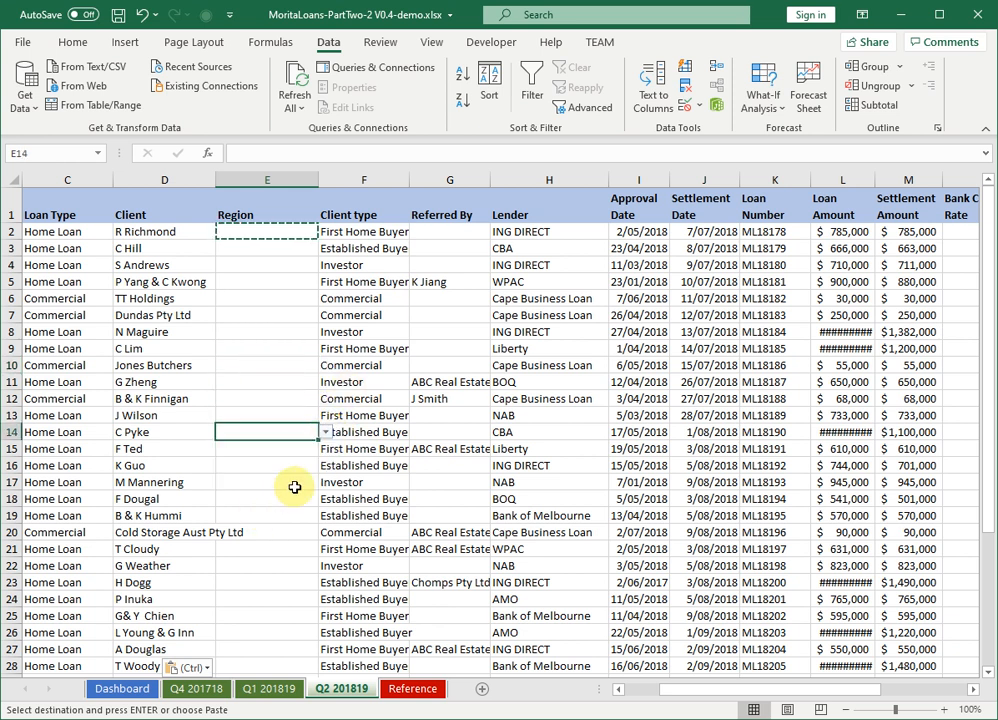
pyautogui.click(298, 480)
pyautogui.click(326, 484)
pyautogui.press('Escape')
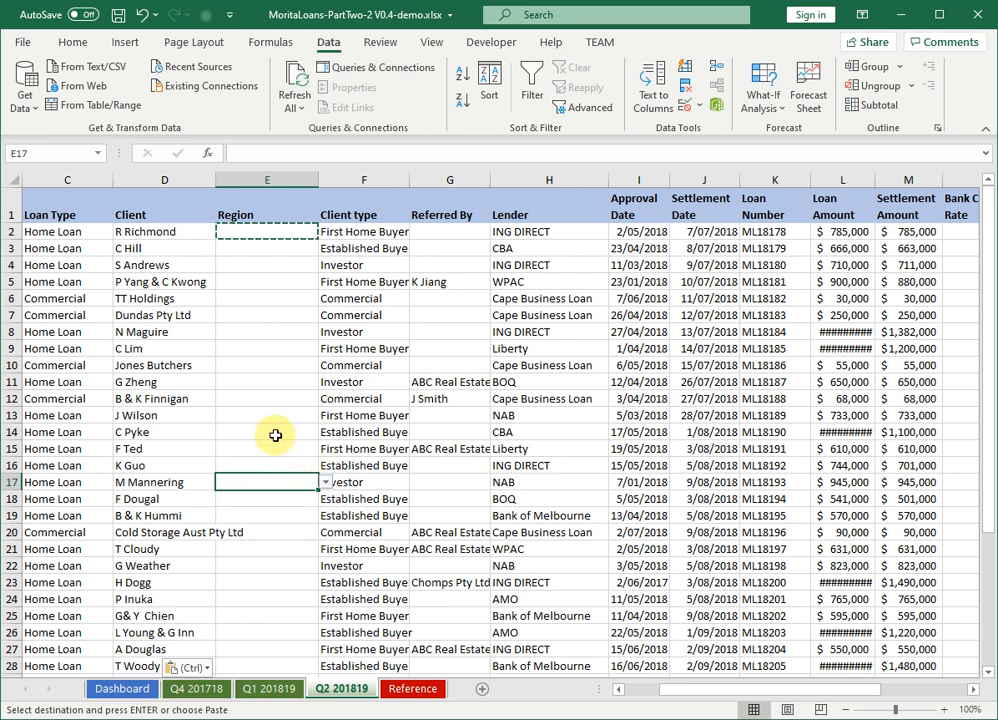
pyautogui.click(265, 234)
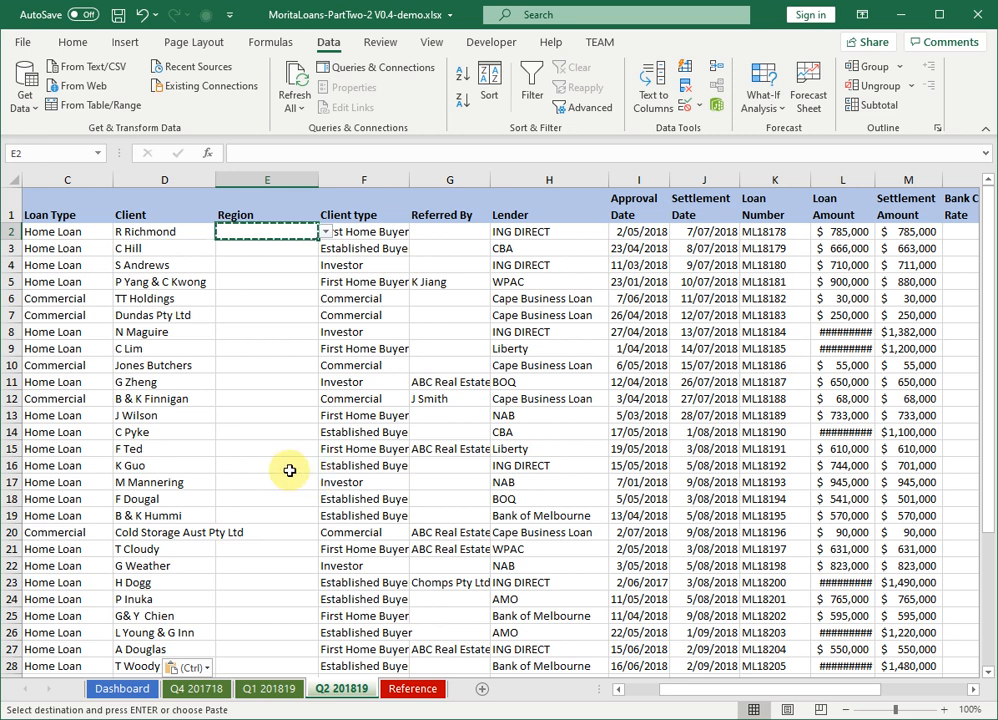
# Clear the spare region names from D17:G17 on the Dashboard sheet
pyautogui.click(396, 697)
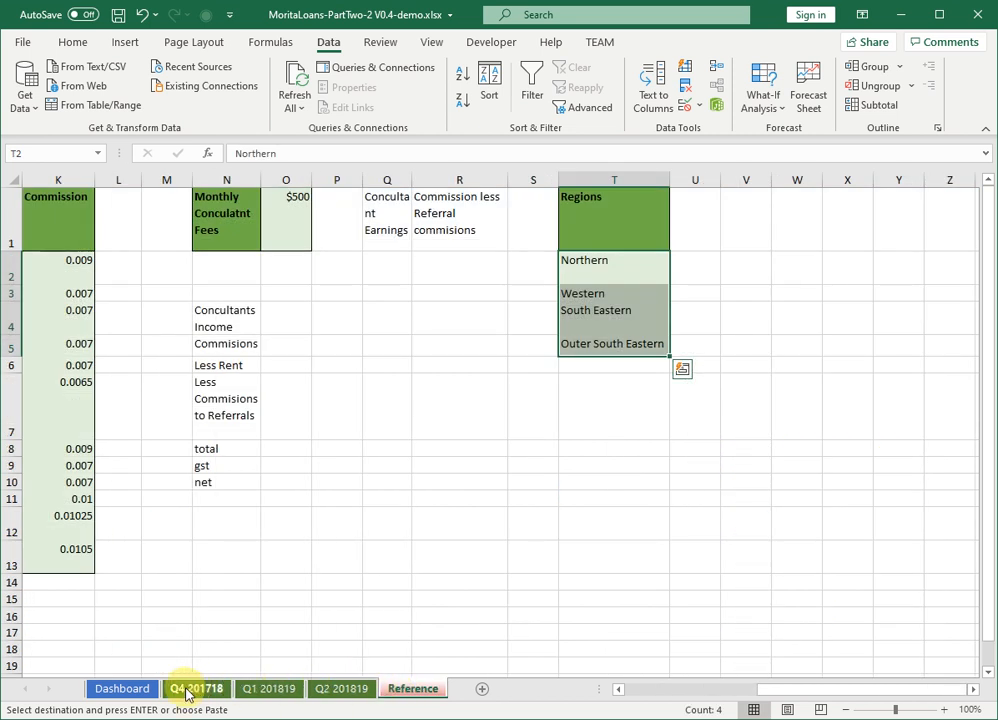
pyautogui.click(122, 688)
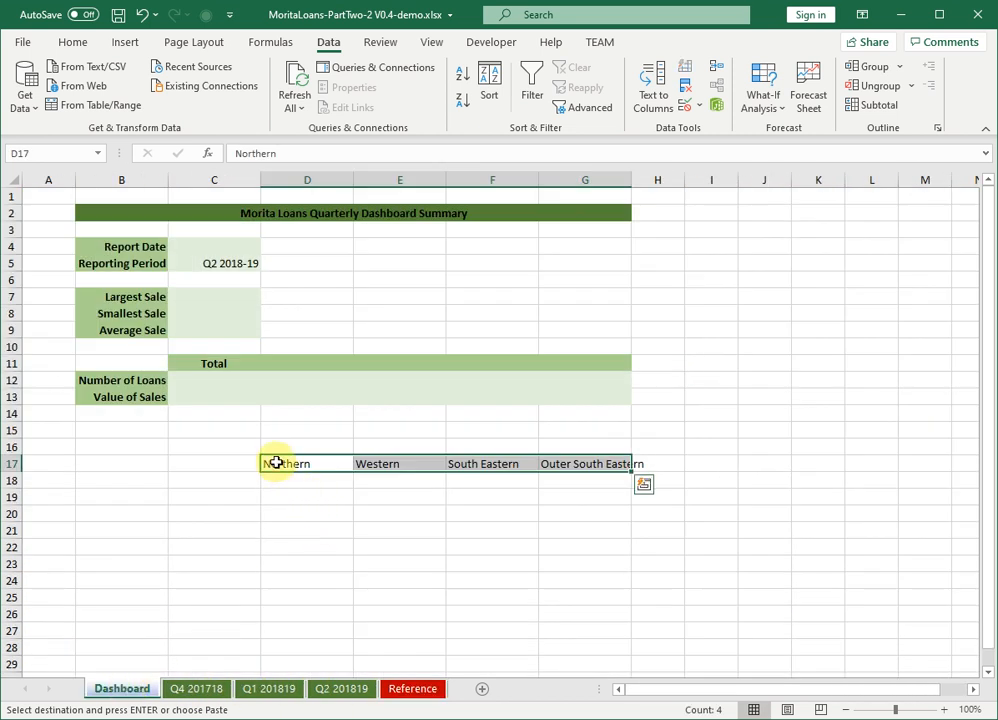
pyautogui.moveTo(276, 462); pyautogui.dragTo(577, 475)
pyautogui.press('Delete')
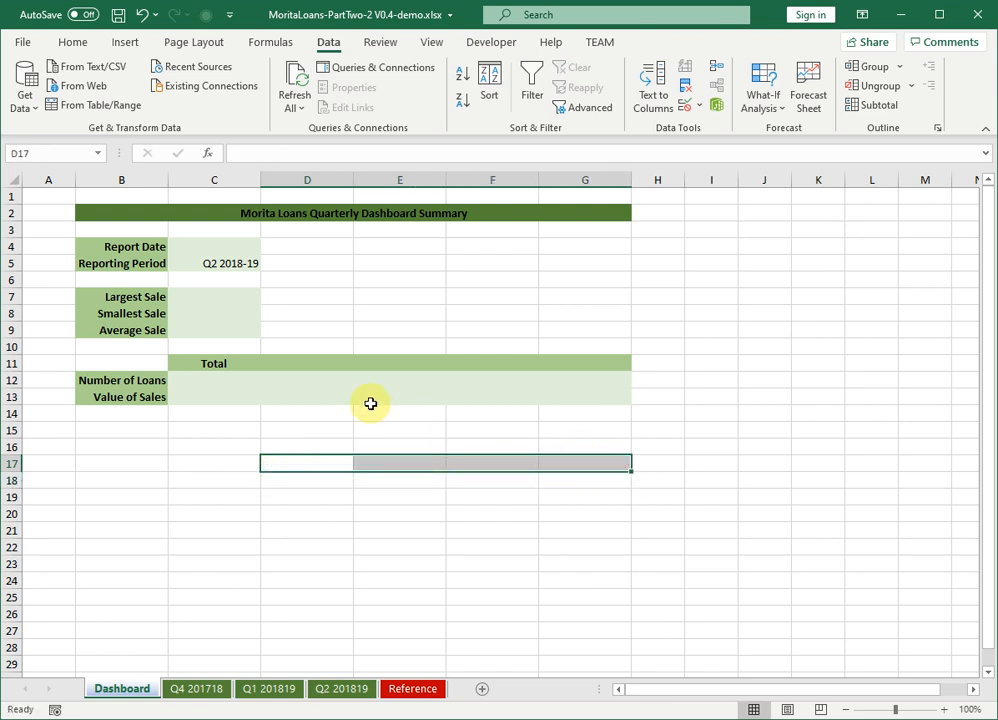
# Link Dashboard heading cell D11 to the Northern region with the formula =Reference!T2
pyautogui.click(296, 362)
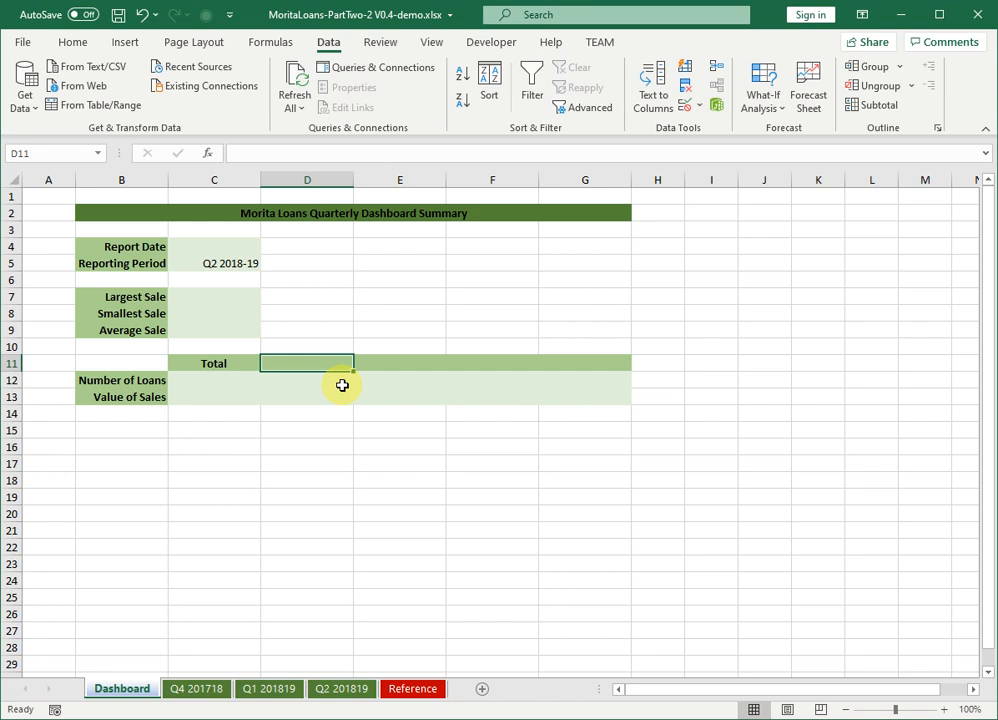
pyautogui.write('=')
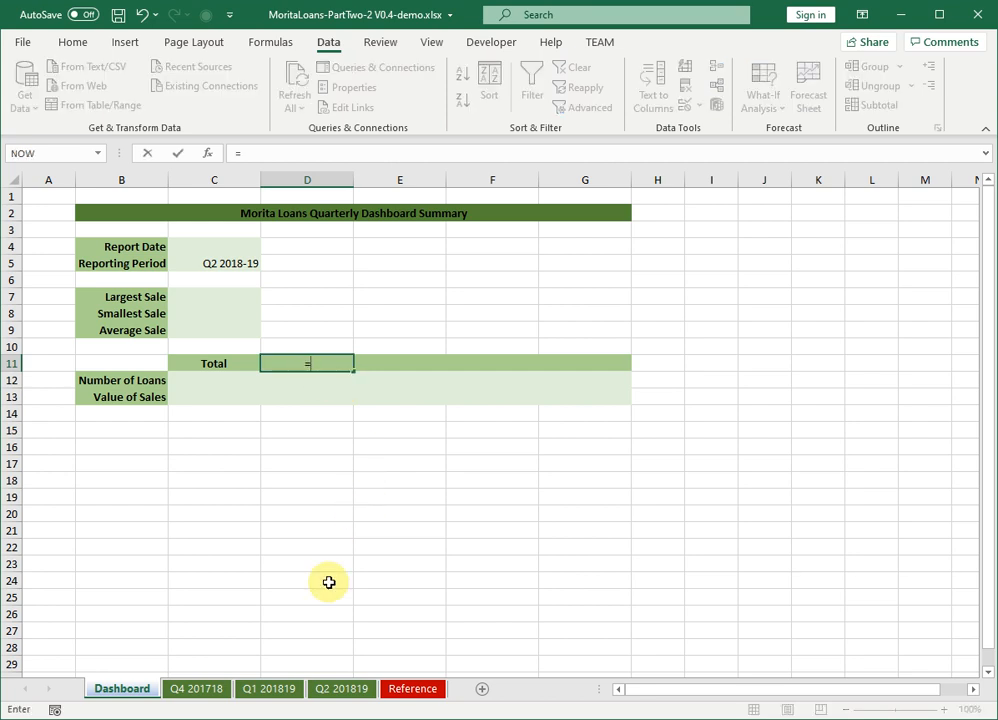
pyautogui.click(414, 692)
pyautogui.click(608, 265)
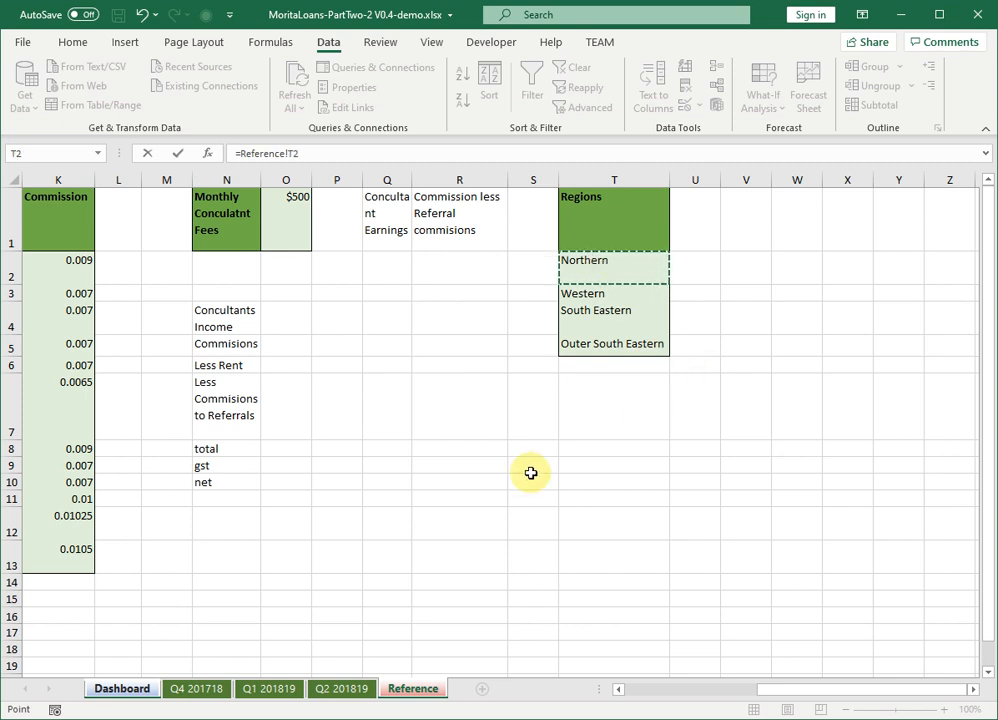
pyautogui.press('Return')
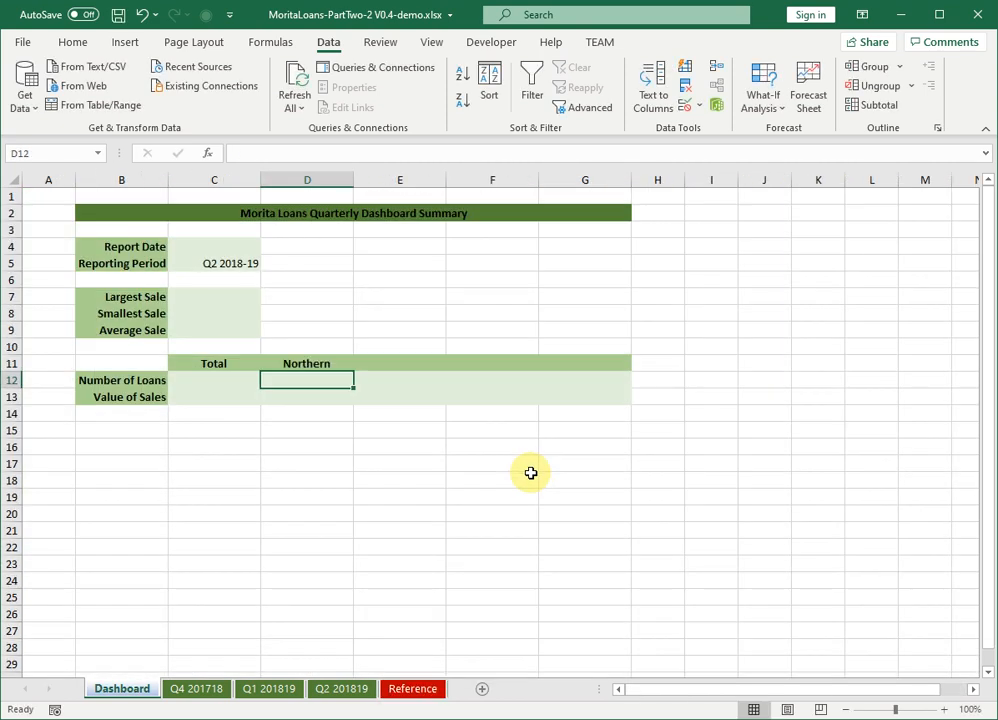
# Link Dashboard heading cell E11 to the Western region in Reference cell T3
pyautogui.click(412, 363)
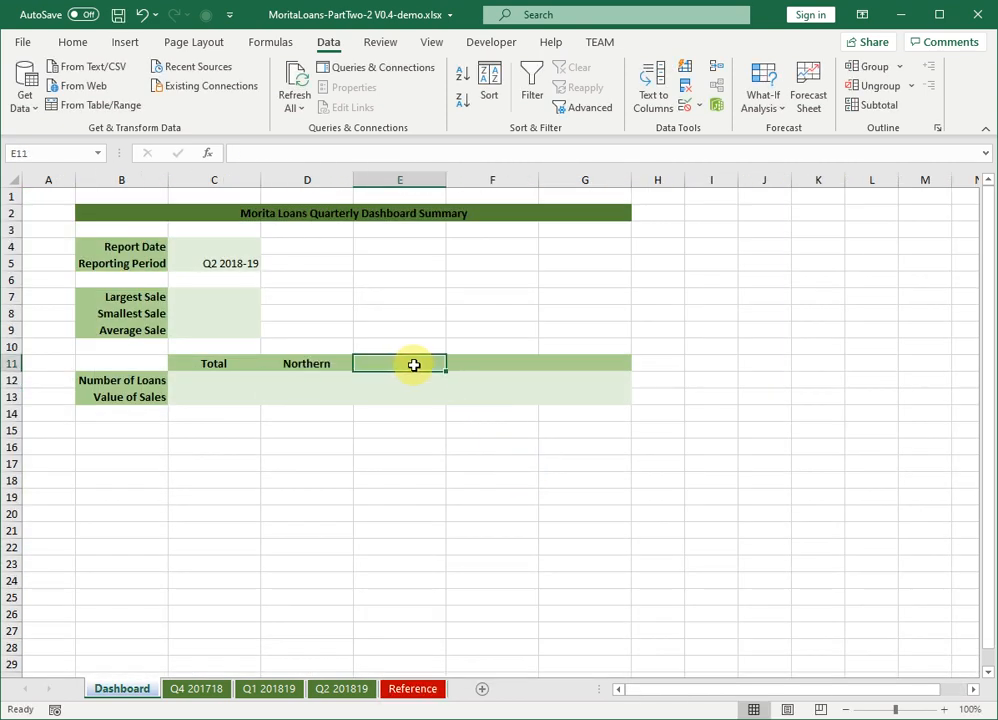
pyautogui.click(311, 362)
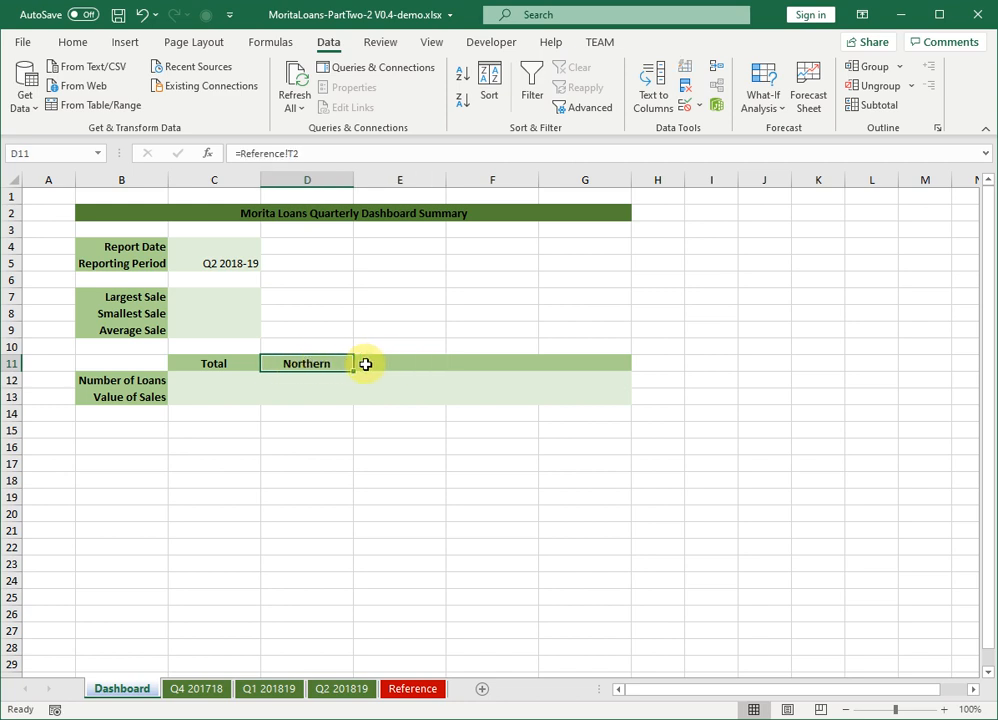
pyautogui.click(420, 362)
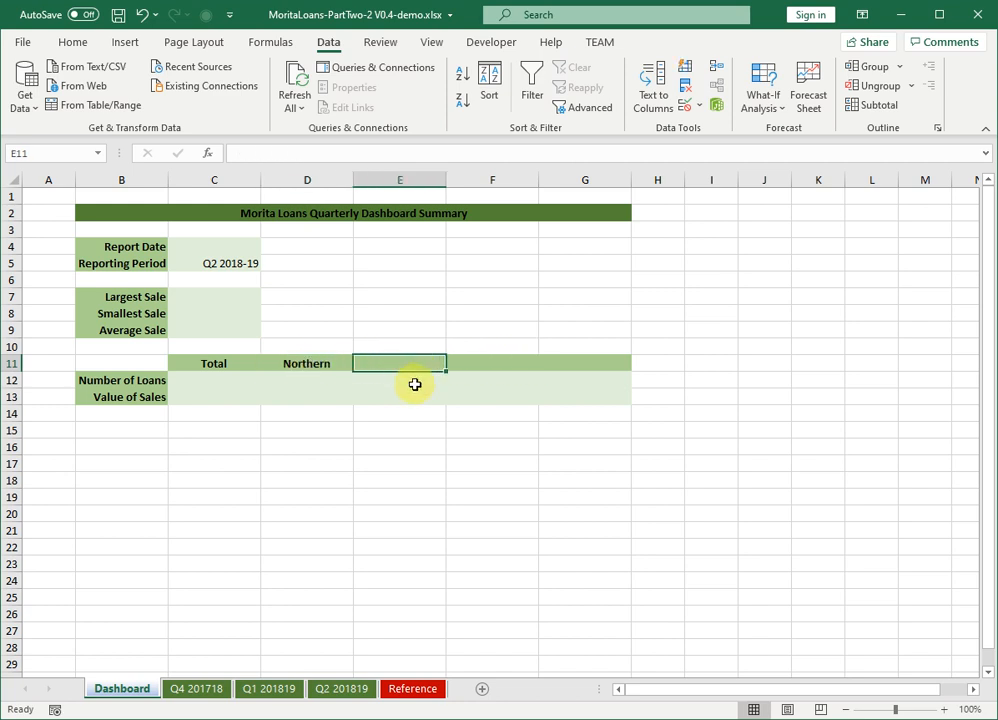
pyautogui.write('=')
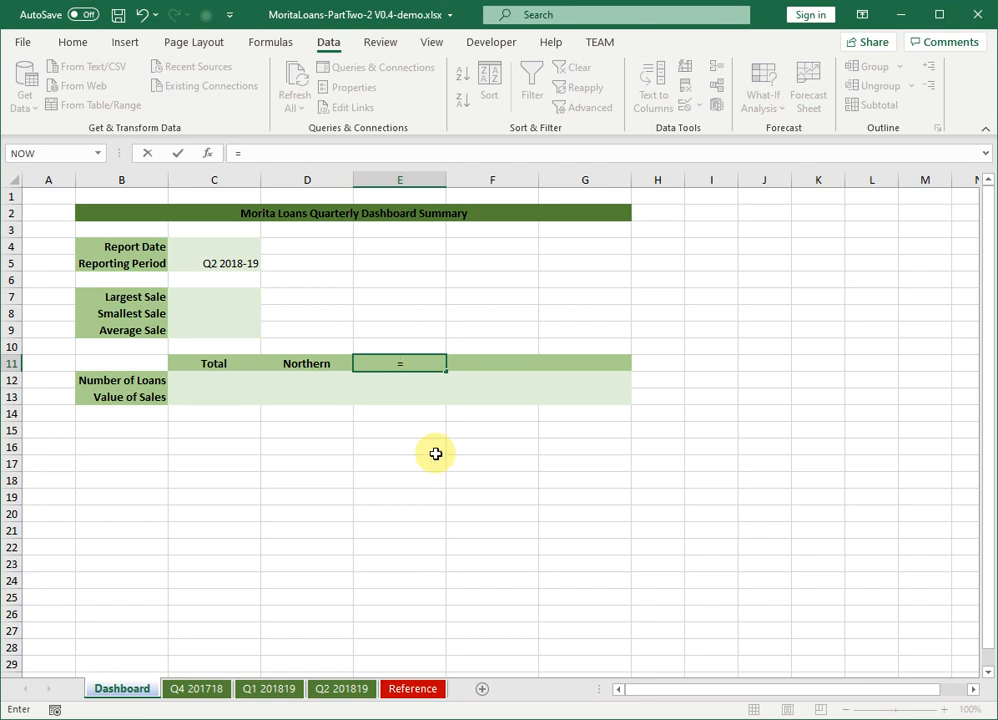
pyautogui.click(412, 689)
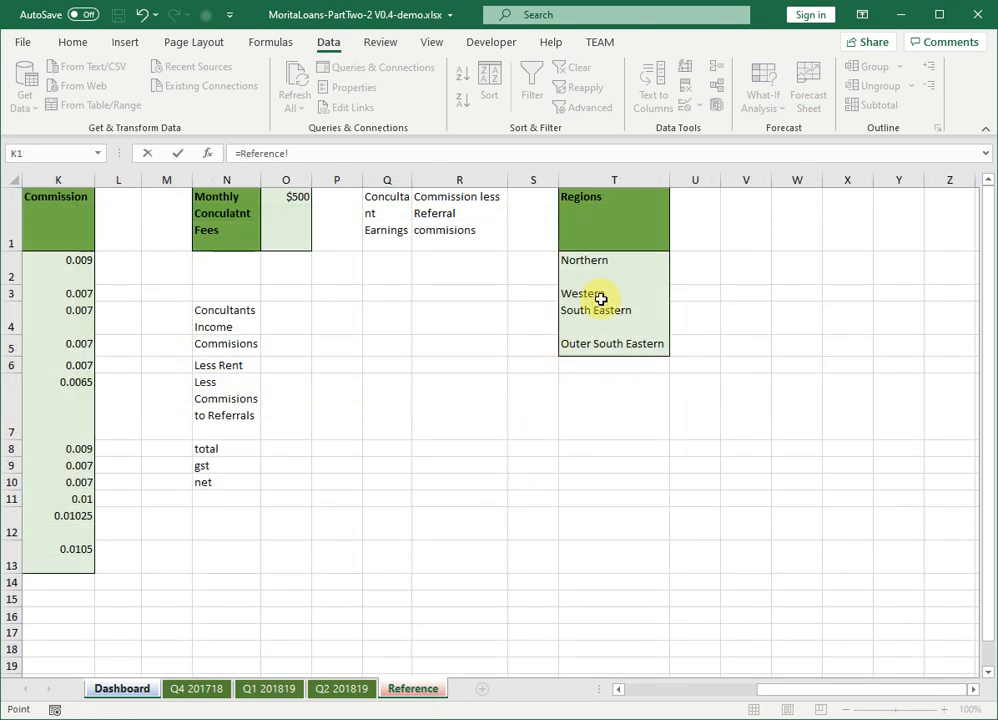
pyautogui.click(596, 292)
pyautogui.press('Return')
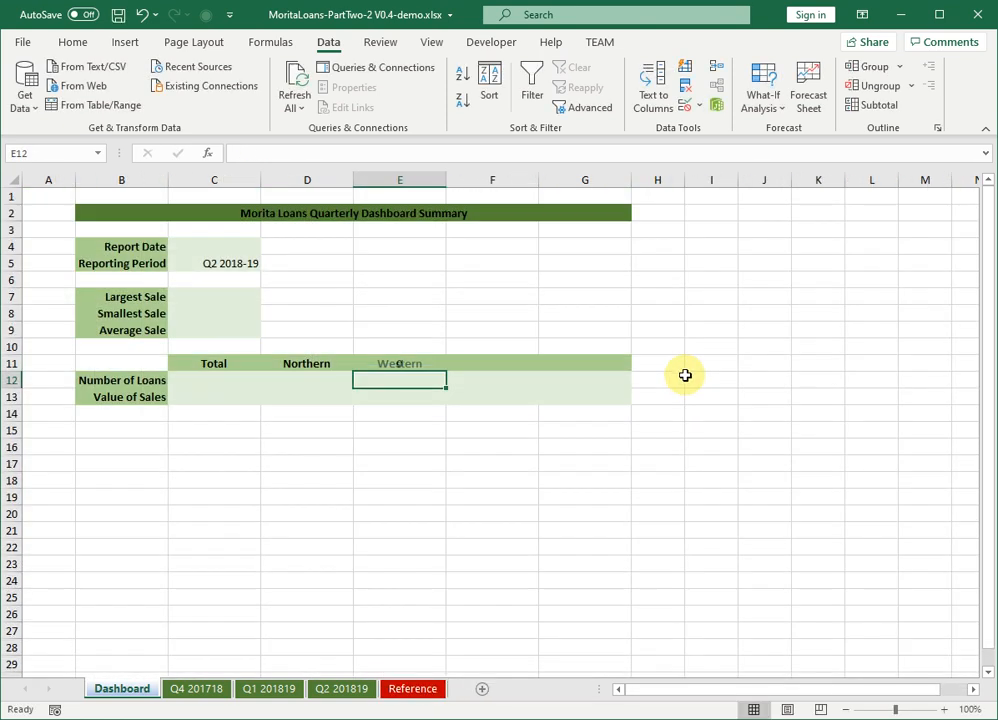
# Link Dashboard heading cell F11 to the South Eastern region in Reference cell T4
pyautogui.click(455, 362)
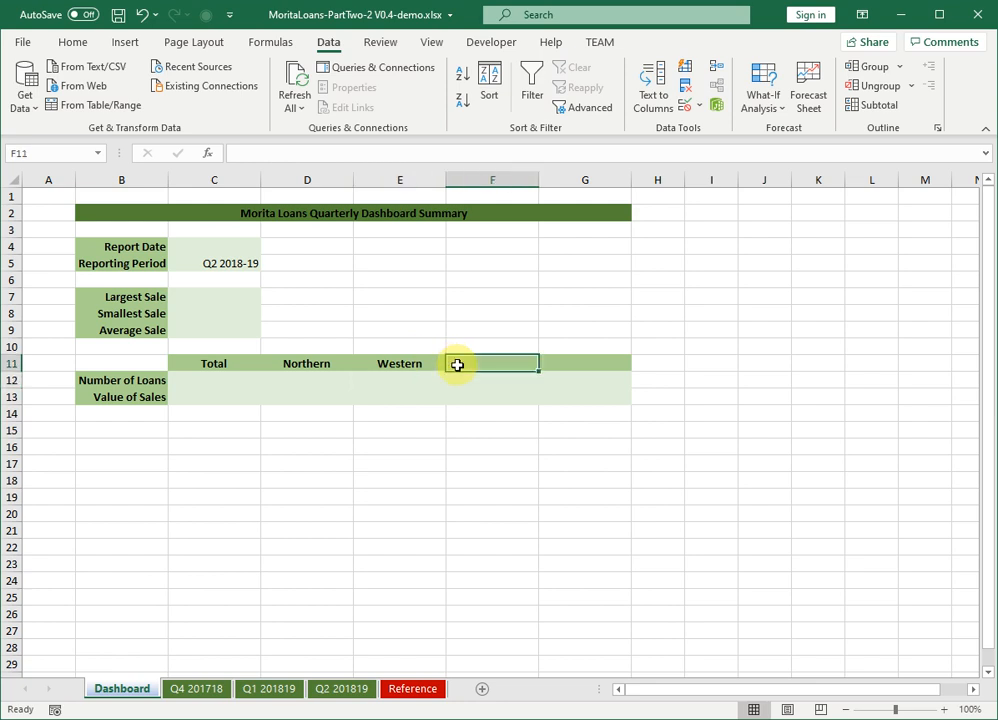
pyautogui.write('=')
pyautogui.click(430, 691)
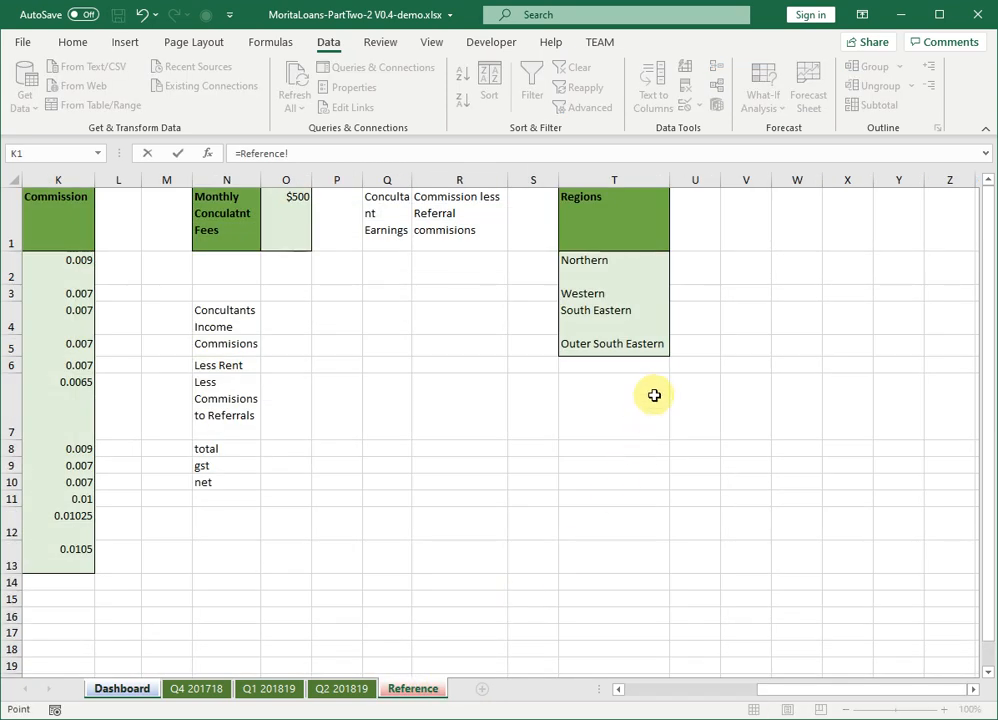
pyautogui.click(611, 311)
pyautogui.press('Return')
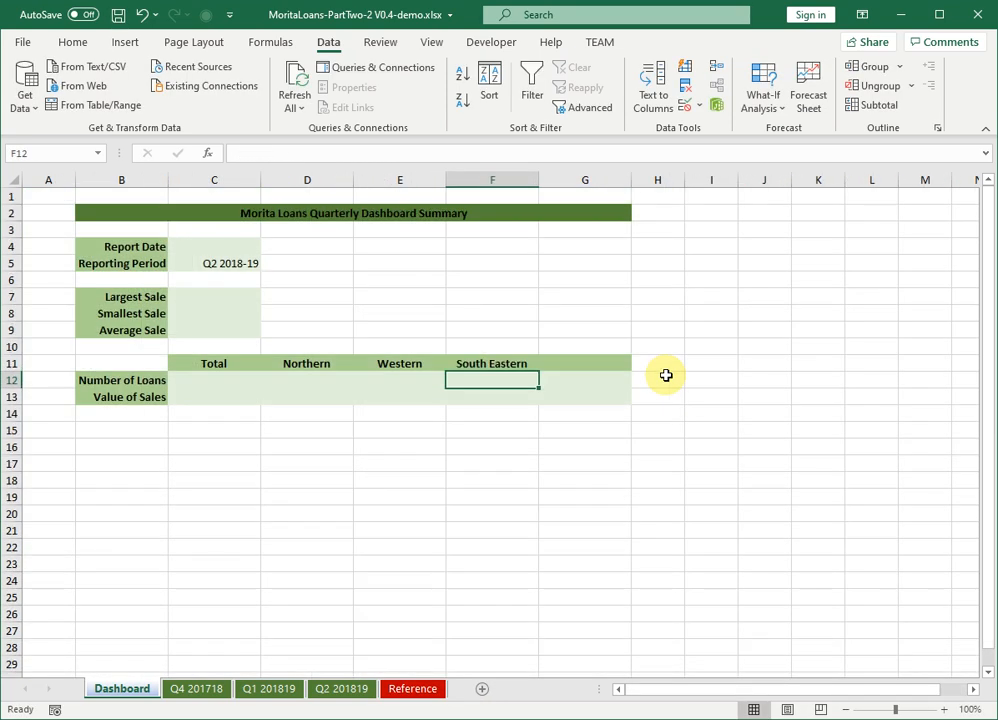
# Link Dashboard heading cell G11 to the Outer South Eastern region in Reference cell T5
pyautogui.click(585, 366)
pyautogui.write('=')
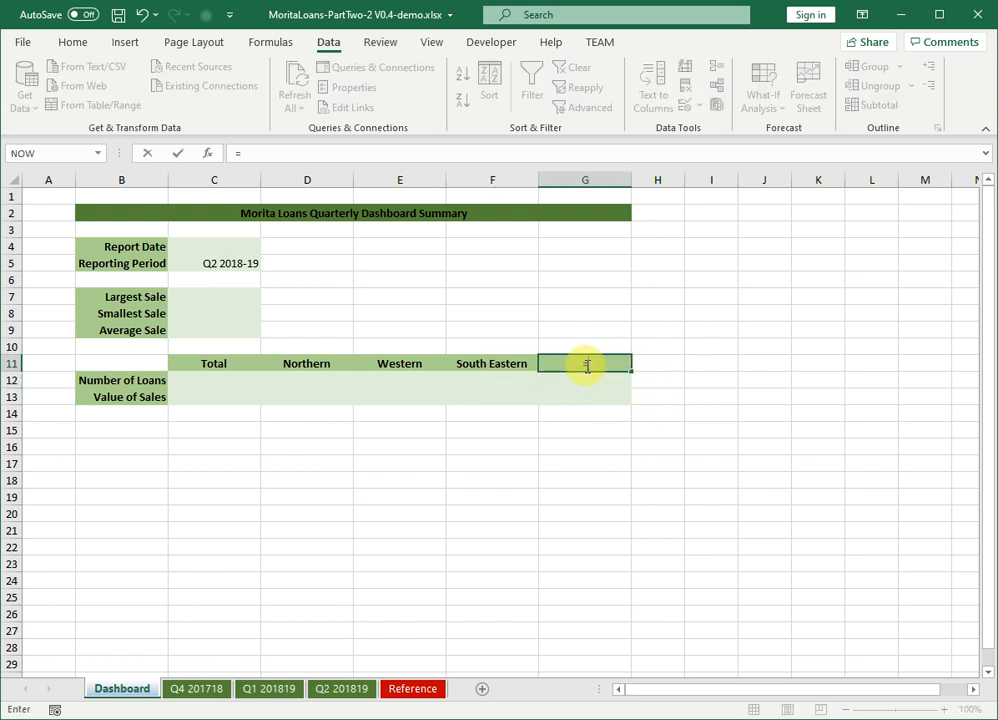
pyautogui.click(400, 689)
pyautogui.click(587, 345)
pyautogui.press('Return')
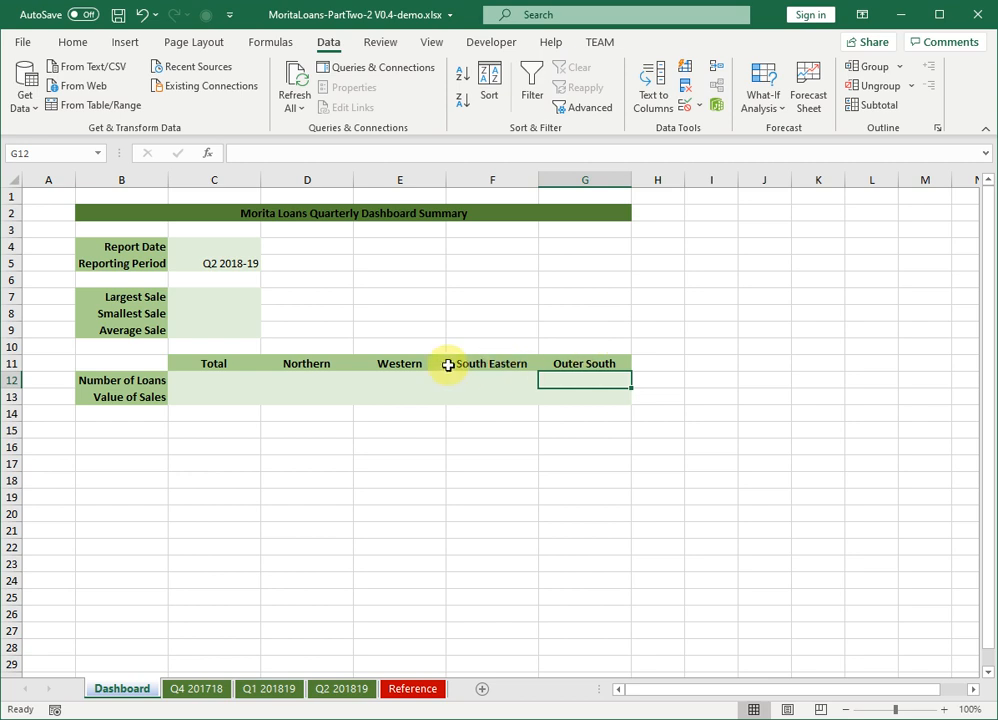
pyautogui.click(305, 362)
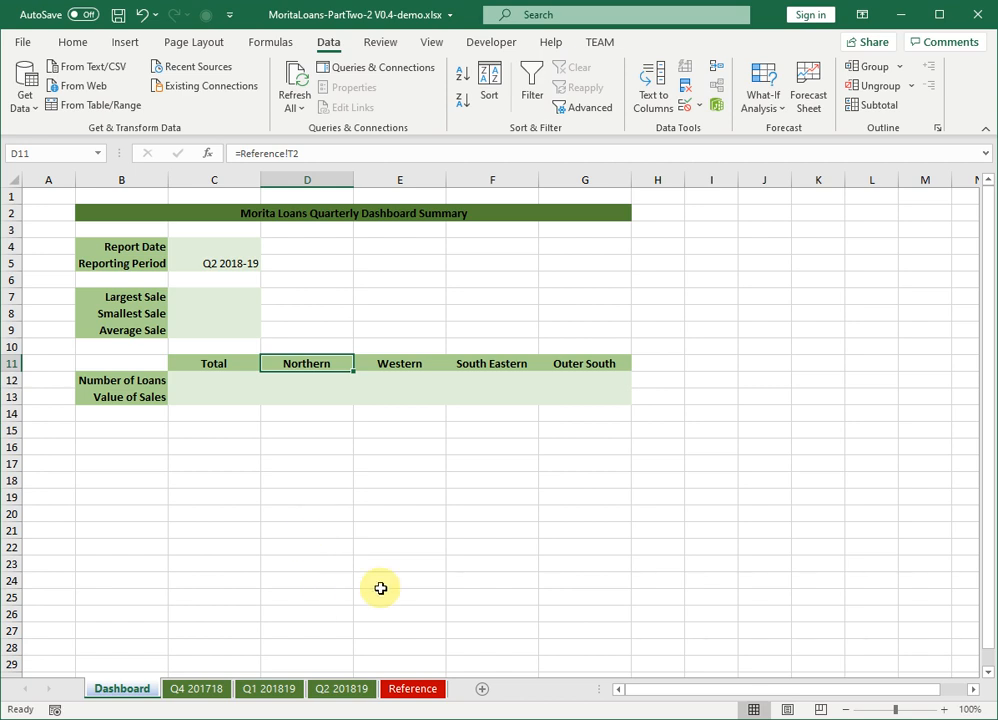
# Paste the copied region data as values only into the Region column of Q2 201819, starting at E1
pyautogui.click(340, 689)
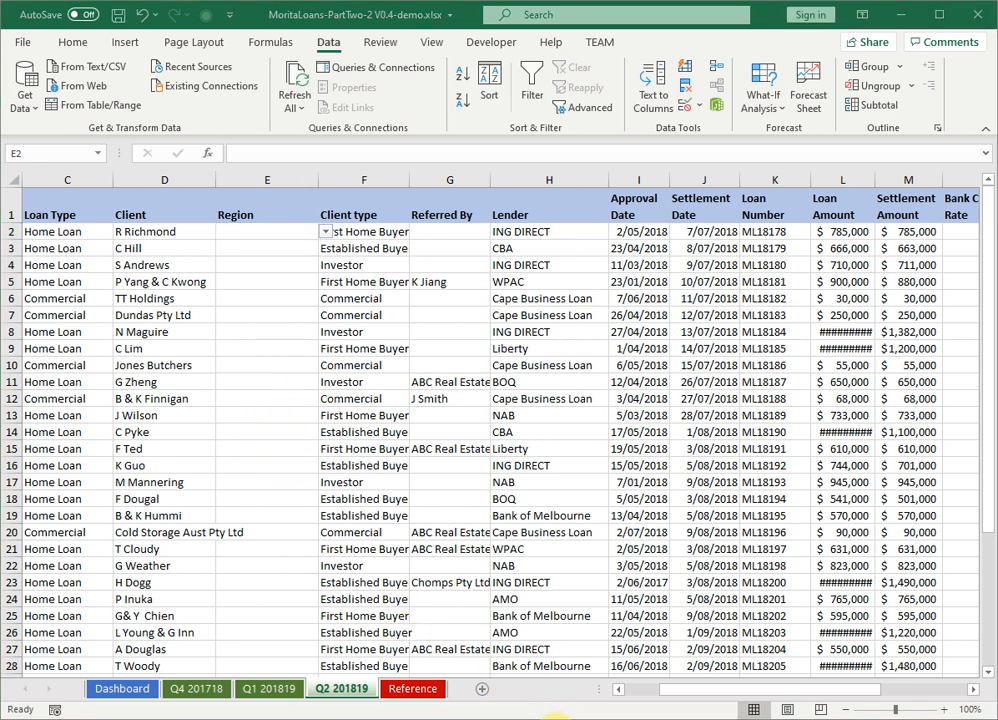
pyautogui.click(234, 229)
pyautogui.hotkey('ctrl', 'c')
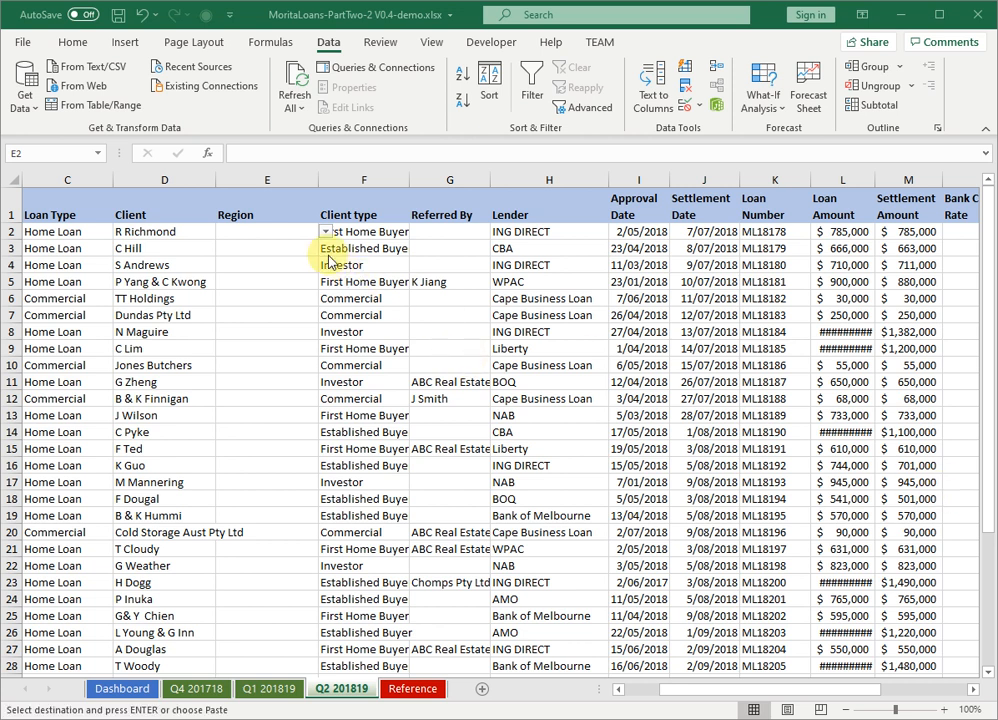
pyautogui.click(257, 216)
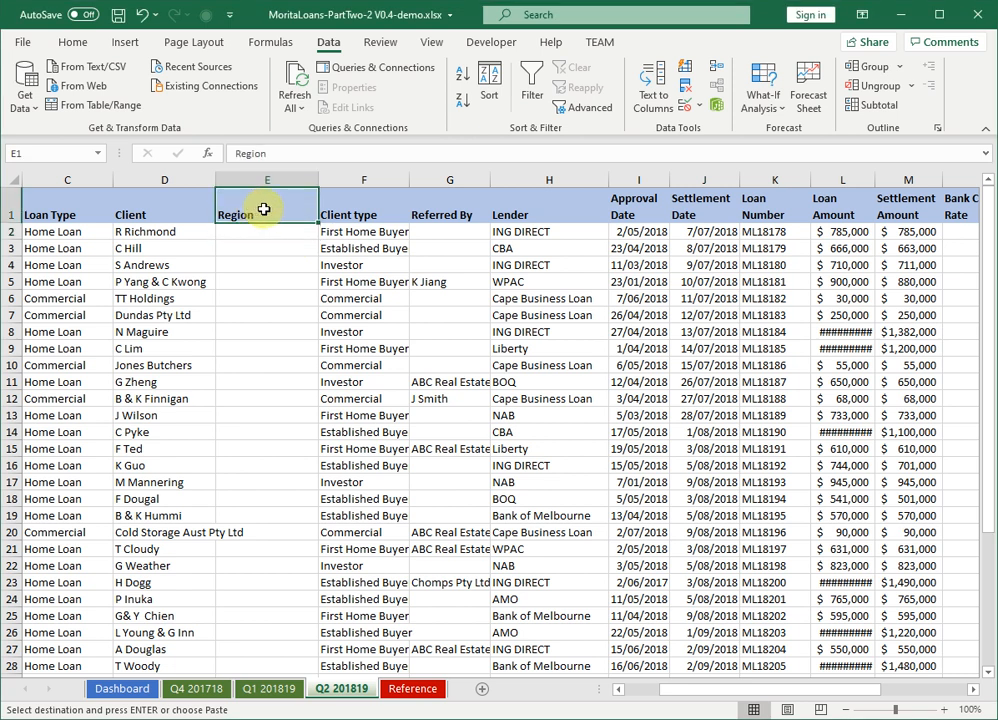
pyautogui.rightClick(256, 208)
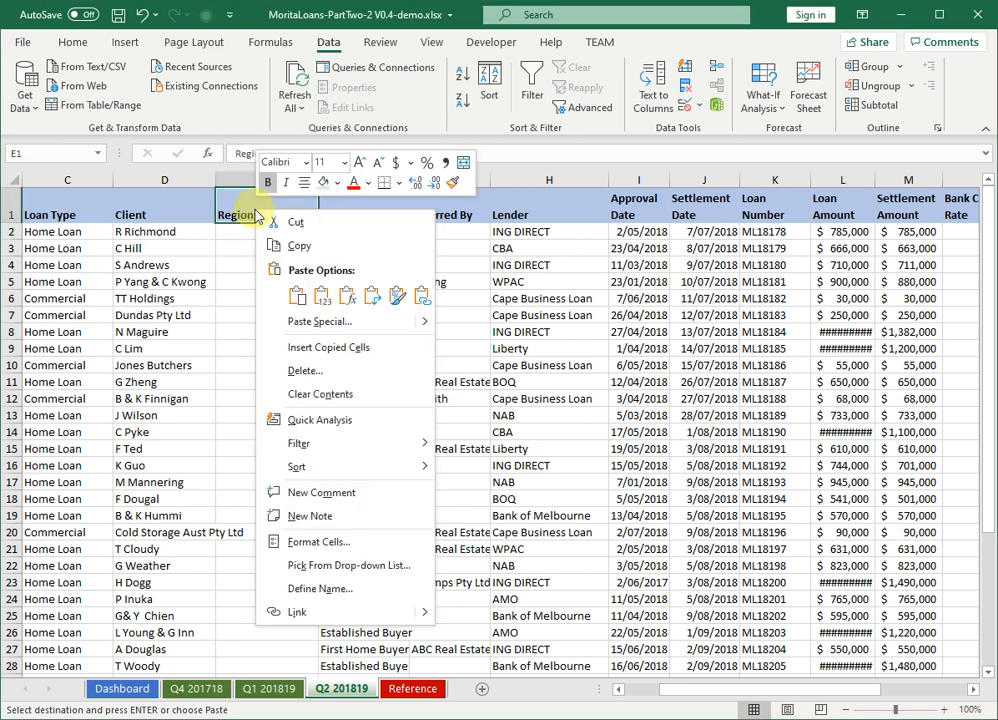
pyautogui.click(320, 305)
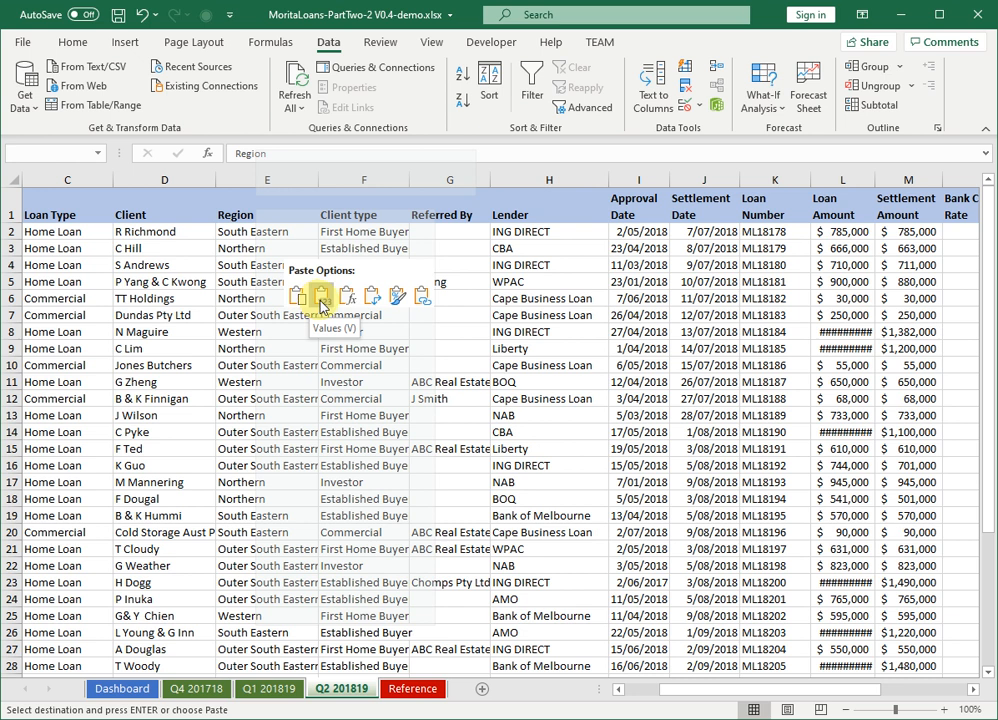
# Check that the filled Region cells E2, E3 and E5 still offer the region dropdown
pyautogui.click(294, 230)
pyautogui.click(326, 233)
pyautogui.click(326, 233)
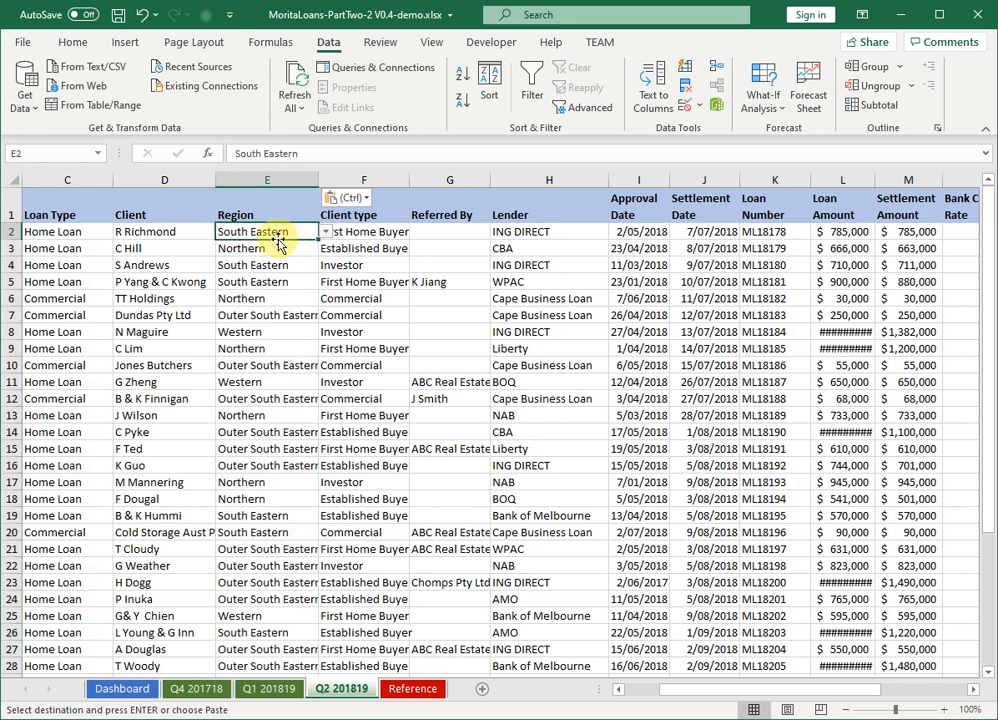
pyautogui.click(291, 253)
pyautogui.click(326, 248)
pyautogui.click(261, 252)
pyautogui.click(261, 283)
pyautogui.click(332, 284)
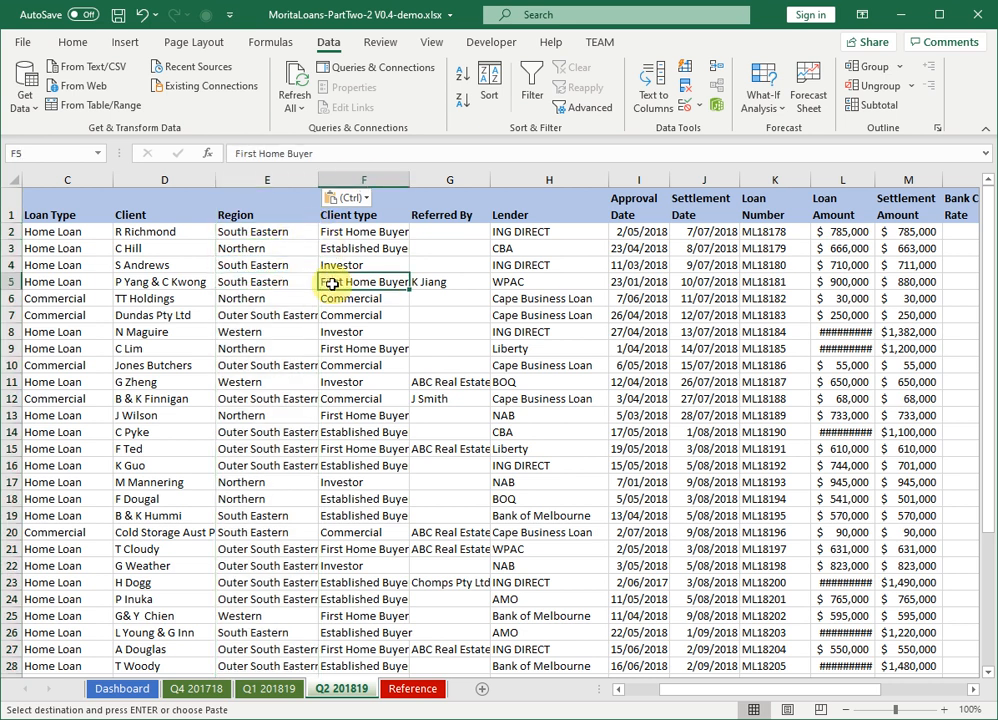
pyautogui.click(316, 282)
pyautogui.click(326, 282)
pyautogui.click(255, 319)
pyautogui.click(255, 319)
pyautogui.click(260, 283)
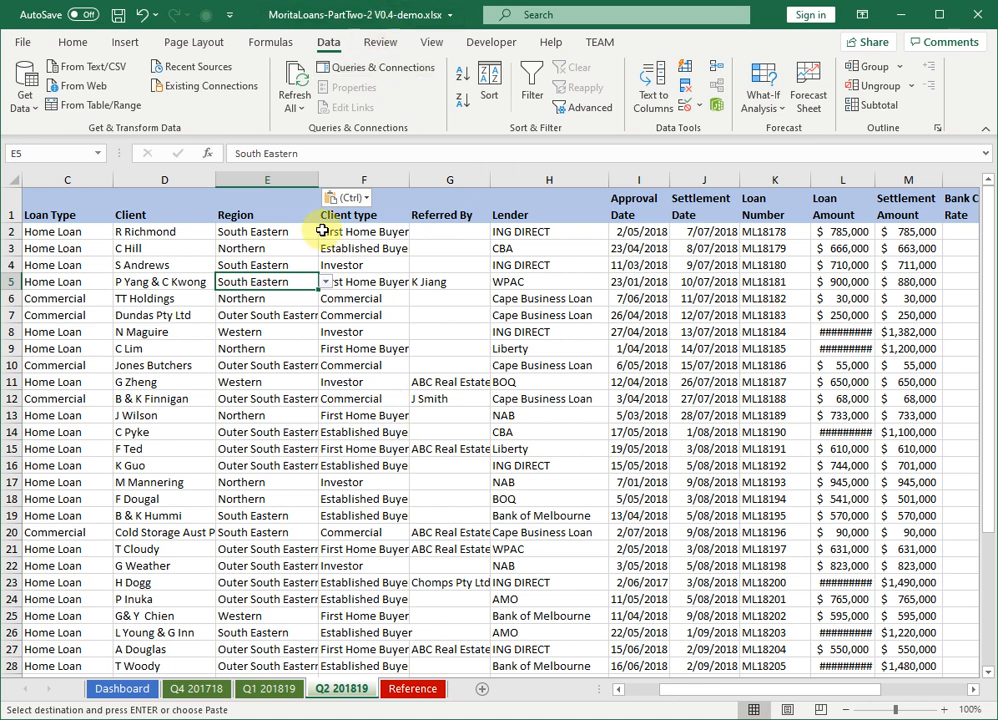
# Copy the whole Region column E and paste it back as values only, starting at E1
pyautogui.click(273, 180)
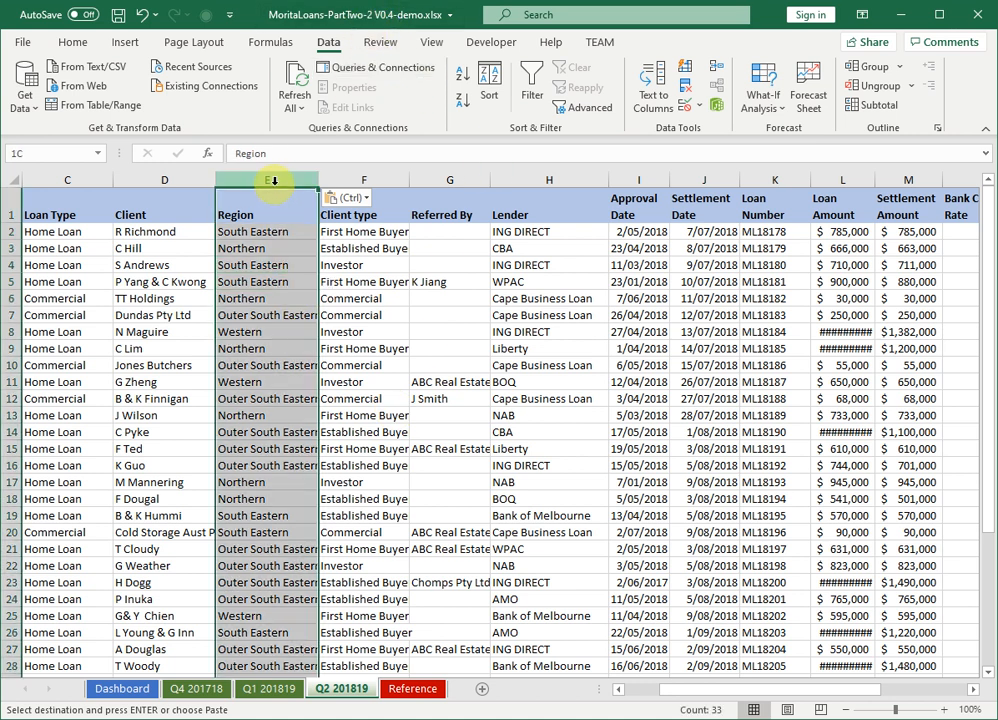
pyautogui.rightClick(270, 211)
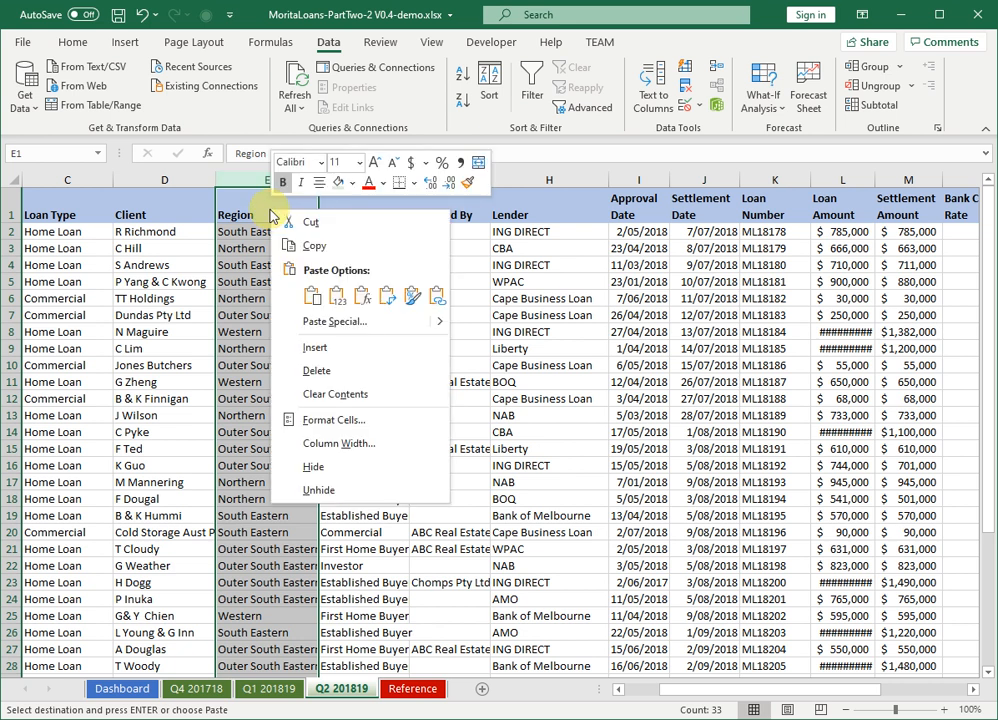
pyautogui.click(312, 246)
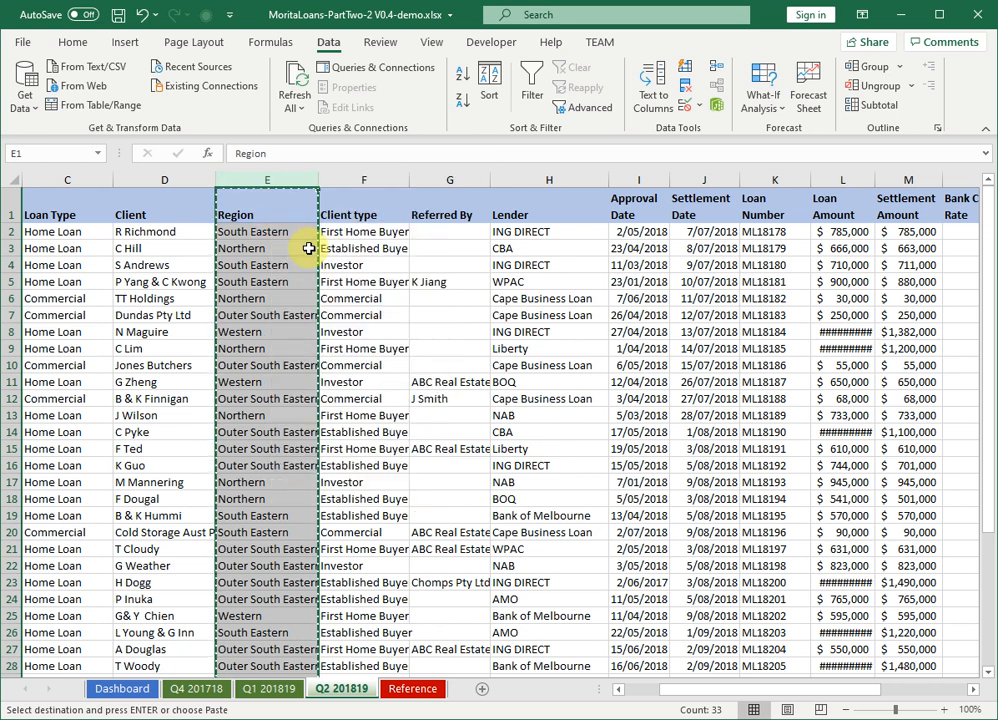
pyautogui.click(283, 298)
pyautogui.click(263, 208)
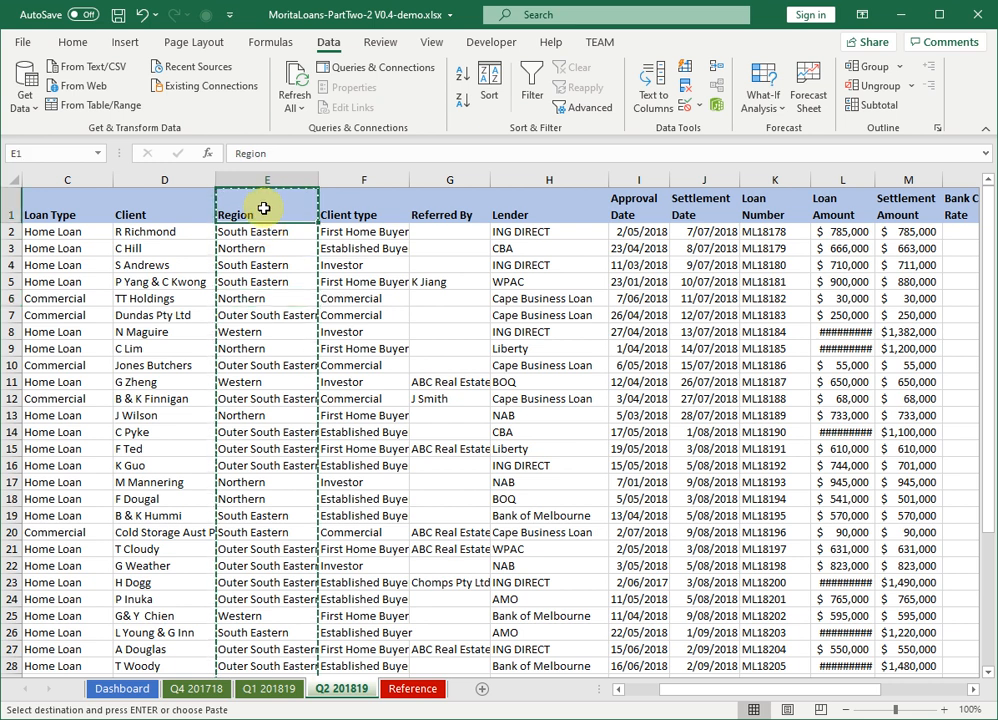
pyautogui.rightClick(265, 212)
pyautogui.click(331, 294)
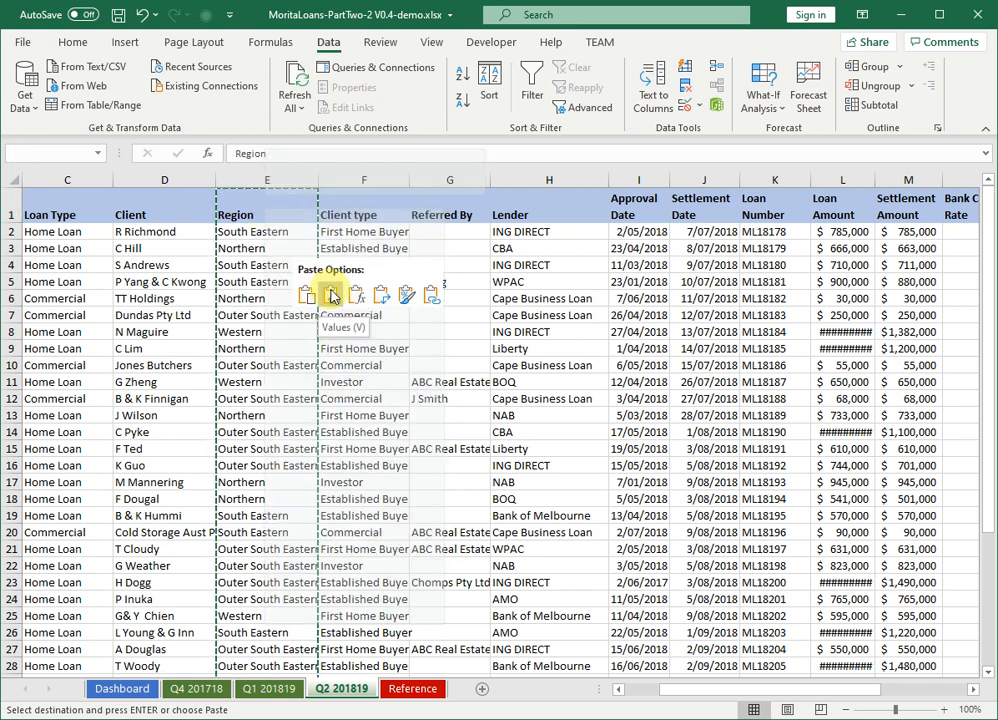